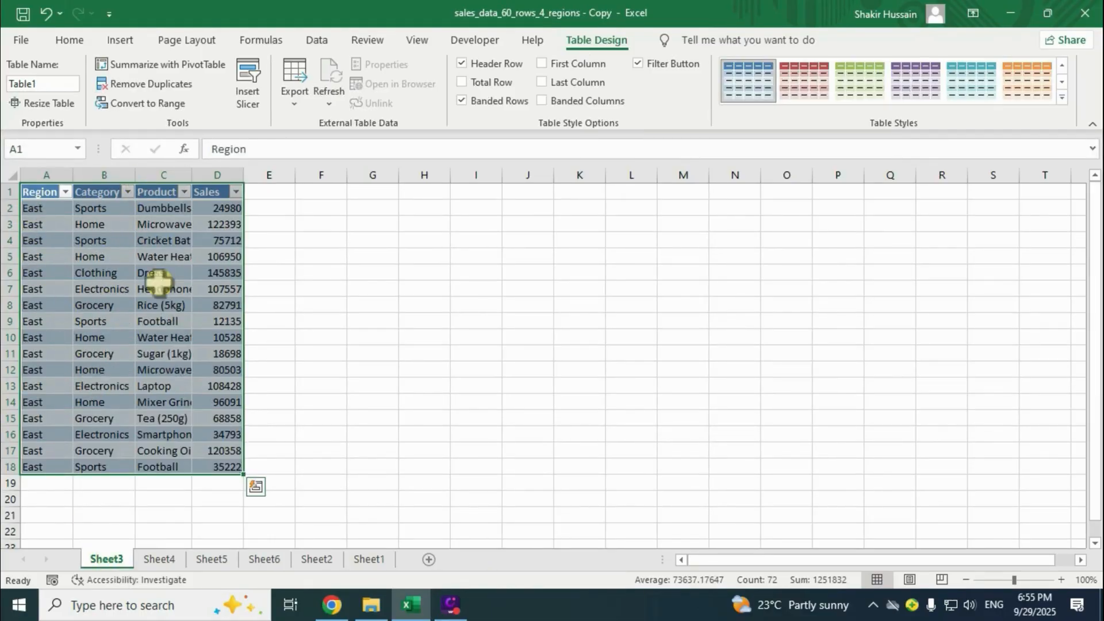
Preview the finished North, South and West region PivotTables on Sheet4, Sheet5 and Sheet6.
left_click(159, 559)
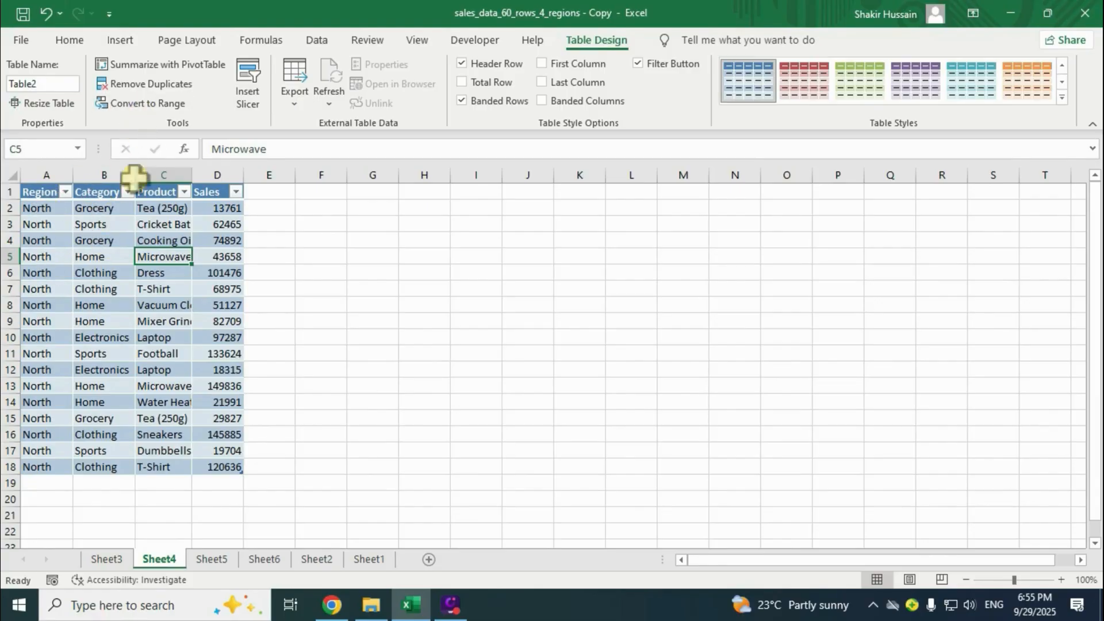
left_click(212, 559)
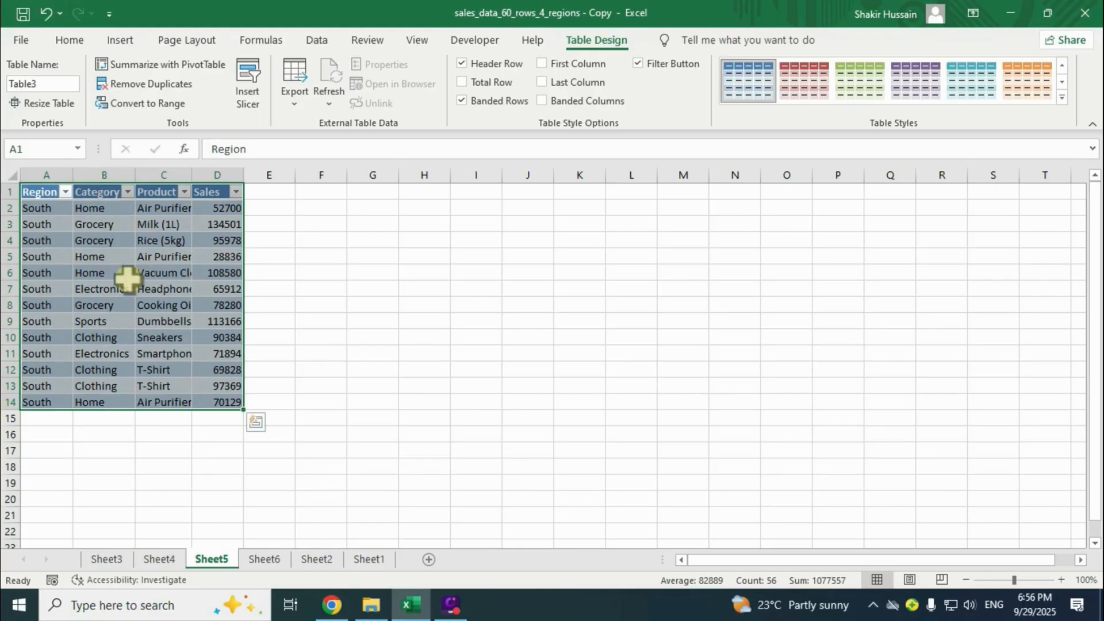
left_click(264, 559)
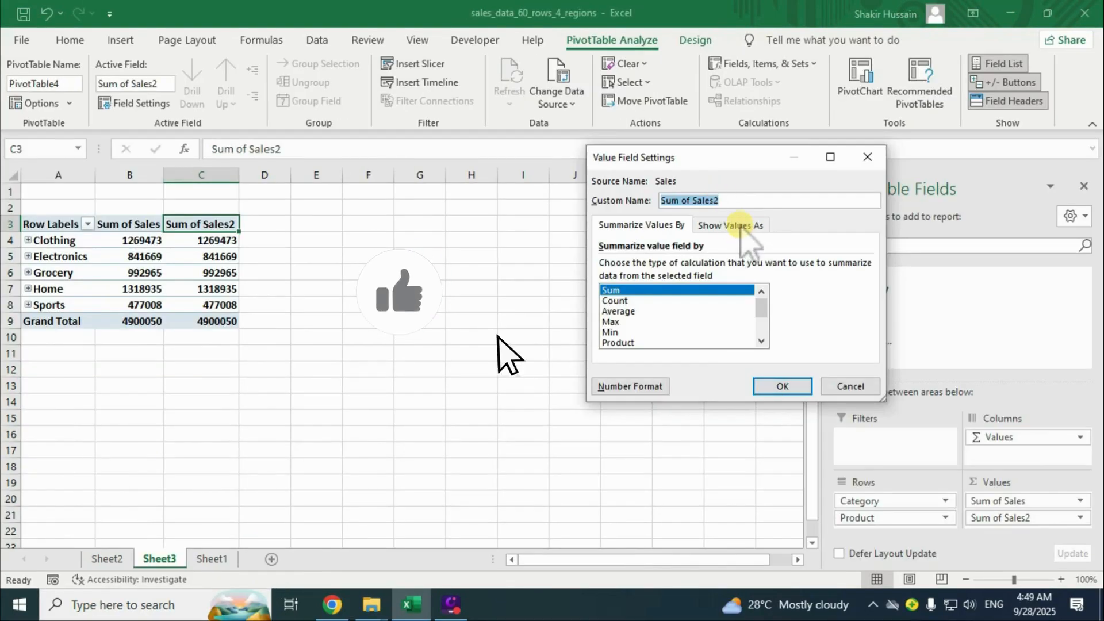
Show Sum of Sales2 as % of Grand Total.
left_click(729, 225)
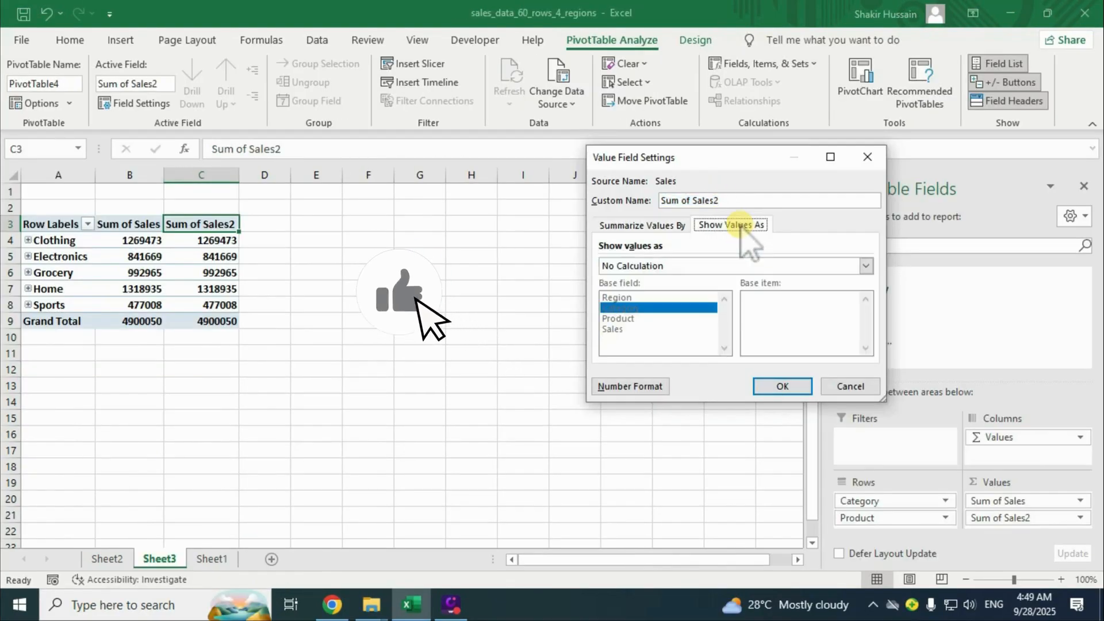
left_click(685, 266)
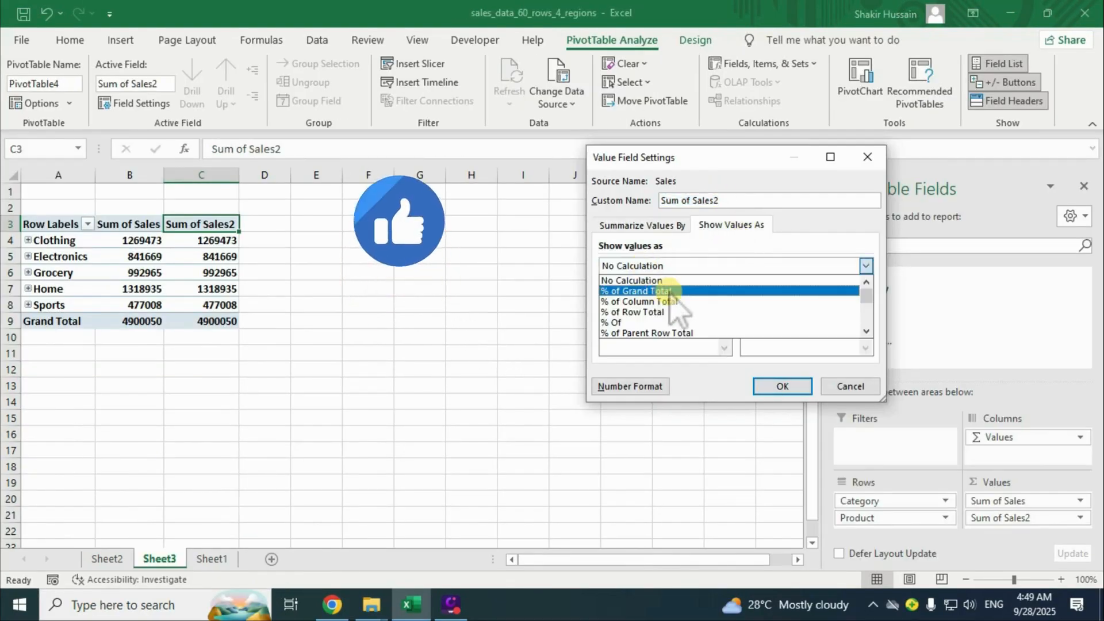
left_click(638, 291)
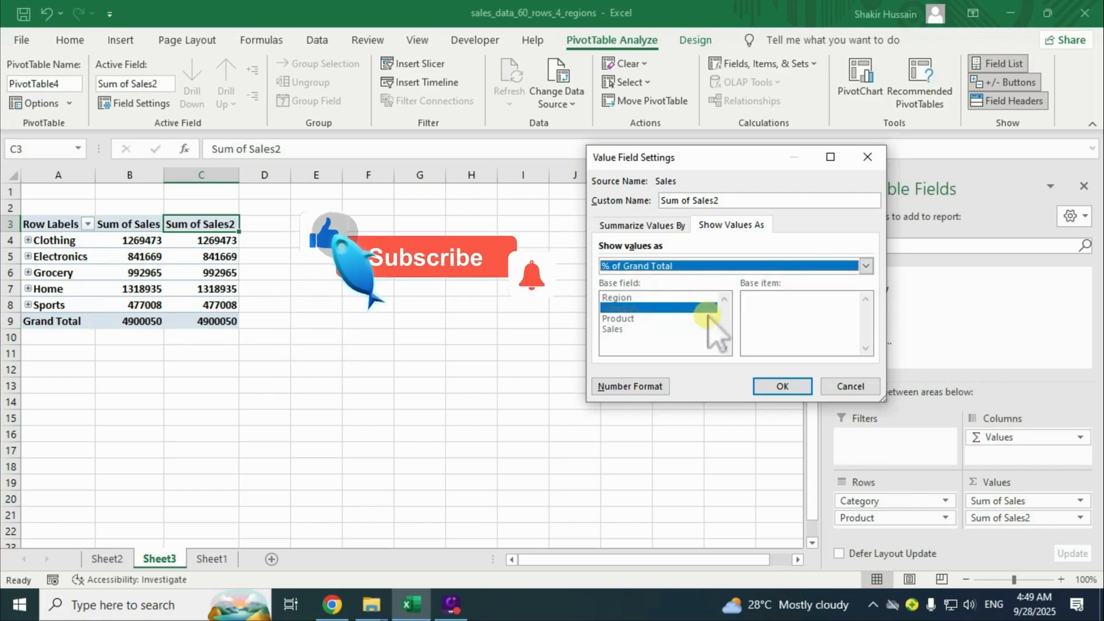
left_click(782, 387)
left_click(216, 289)
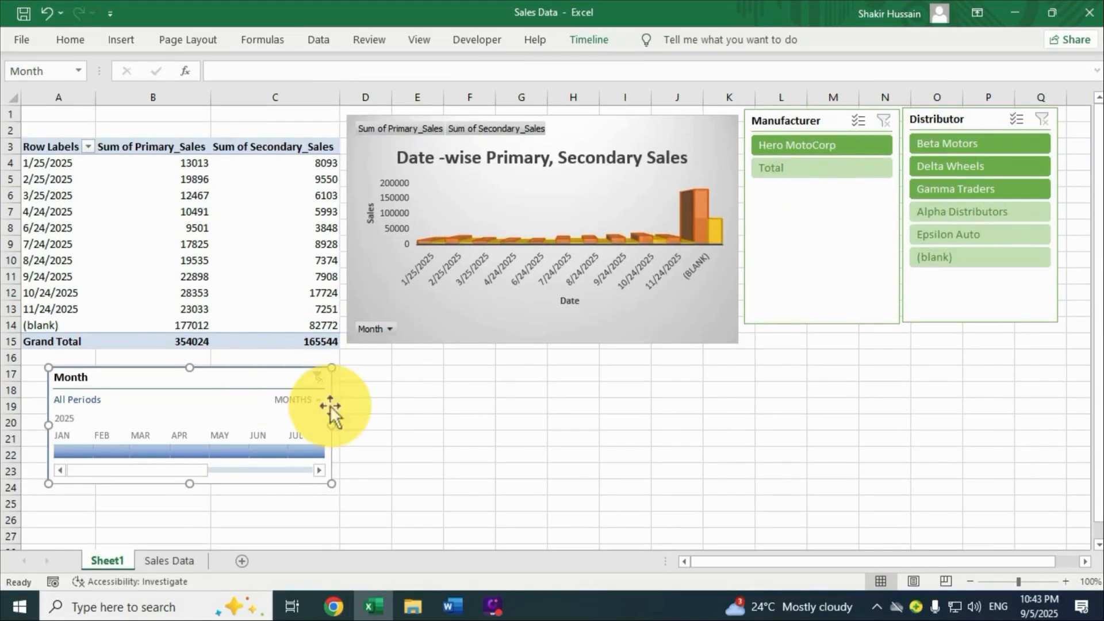
Give the Month timeline a dark gold style.
left_click(574, 40)
left_click(580, 96)
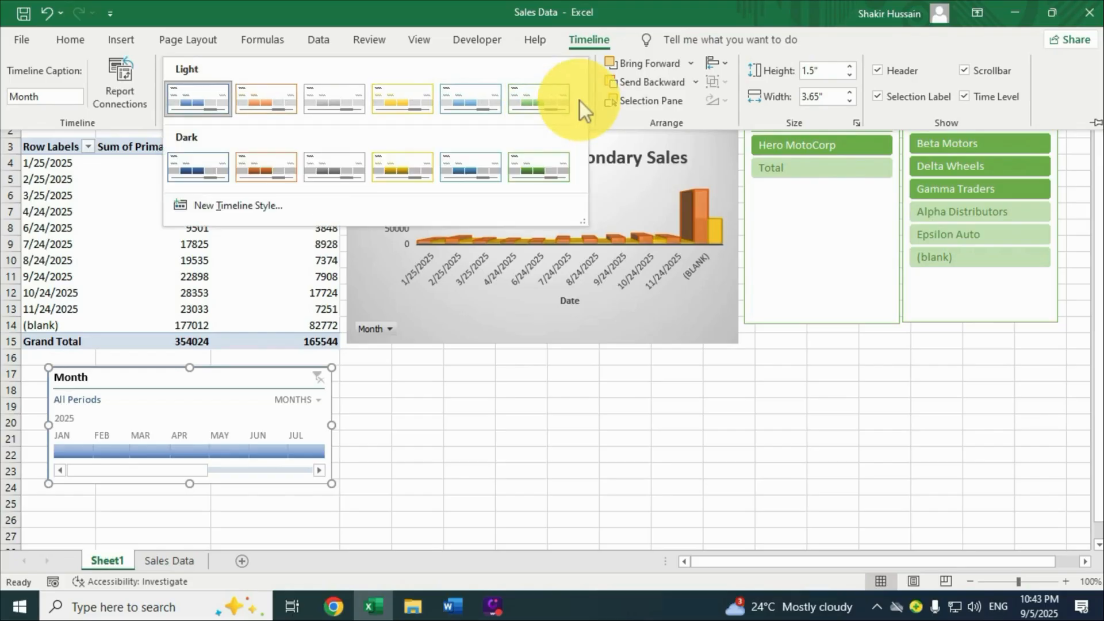
left_click(406, 164)
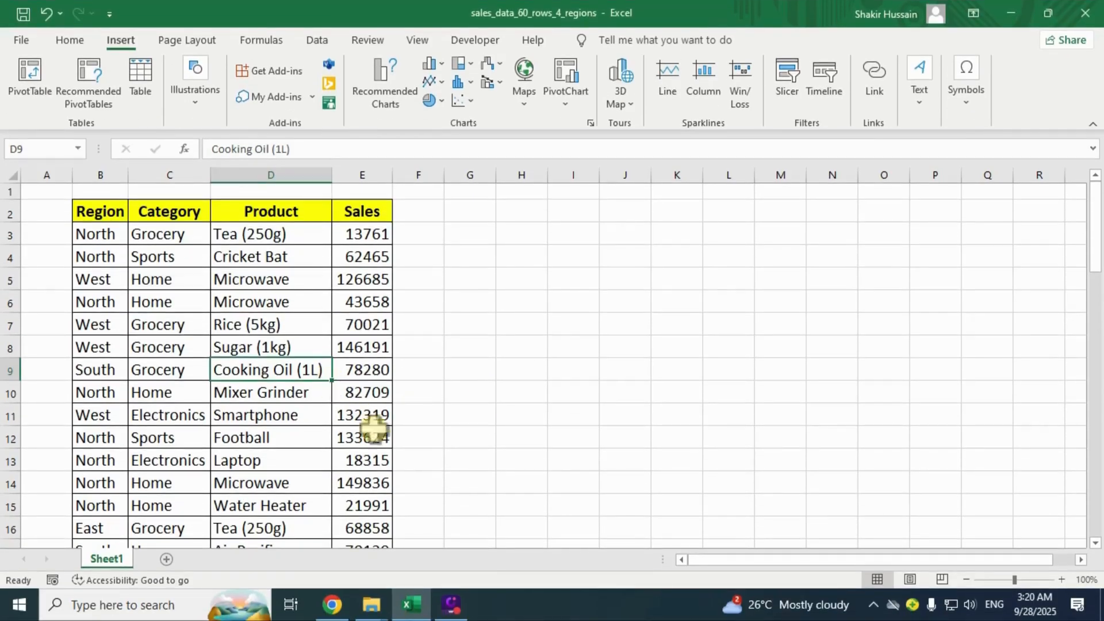
Select the whole sales data range and open Recommended PivotTables.
left_click(233, 352)
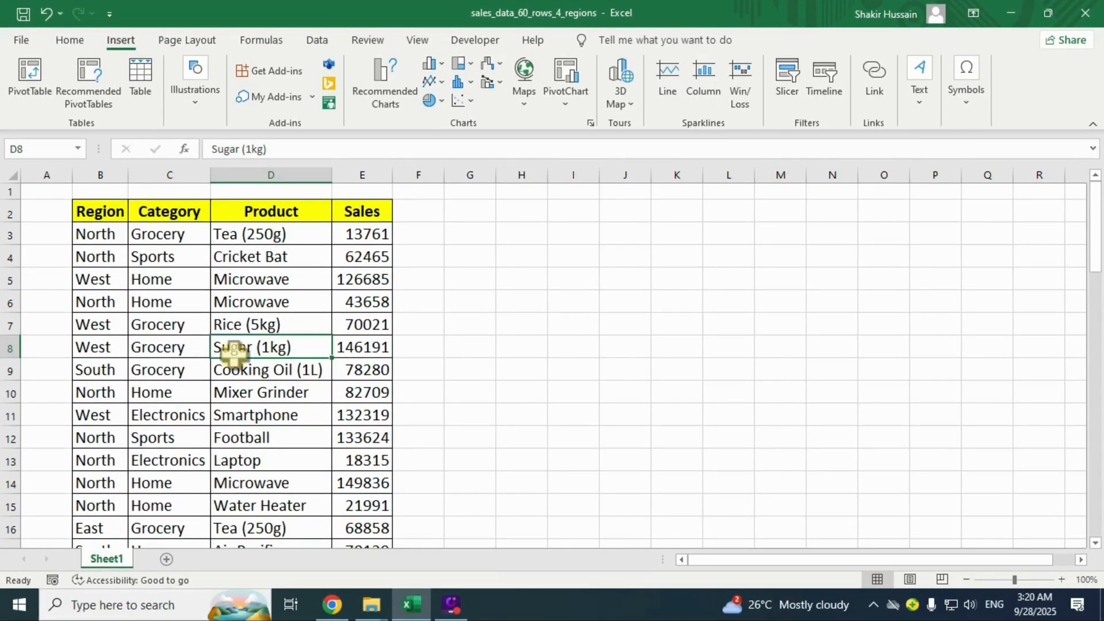
key("ctrl+a")
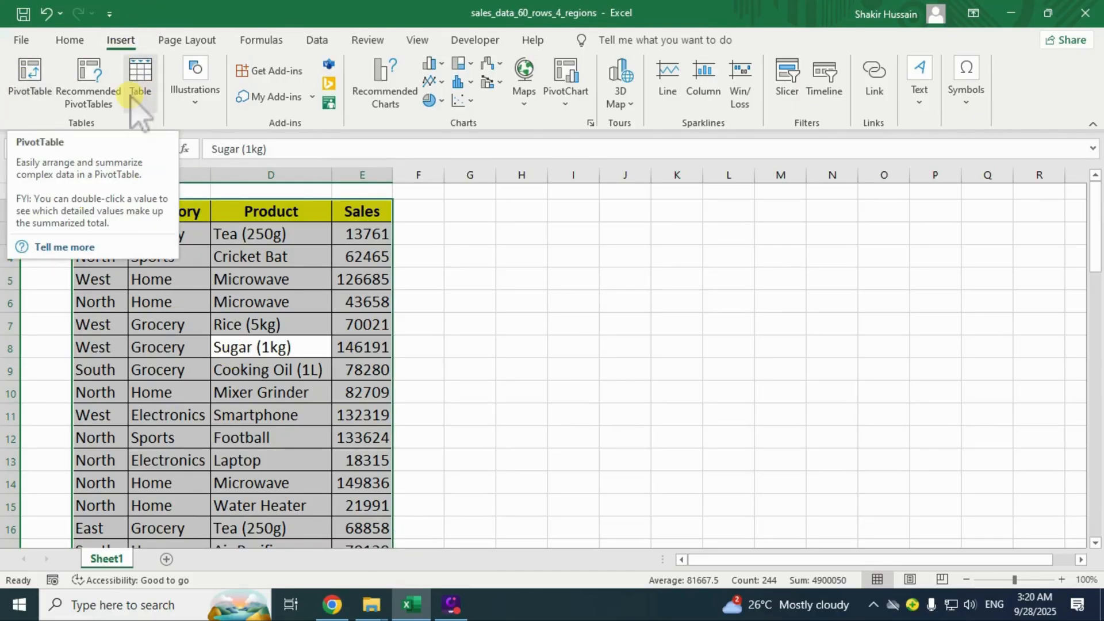
left_click(101, 86)
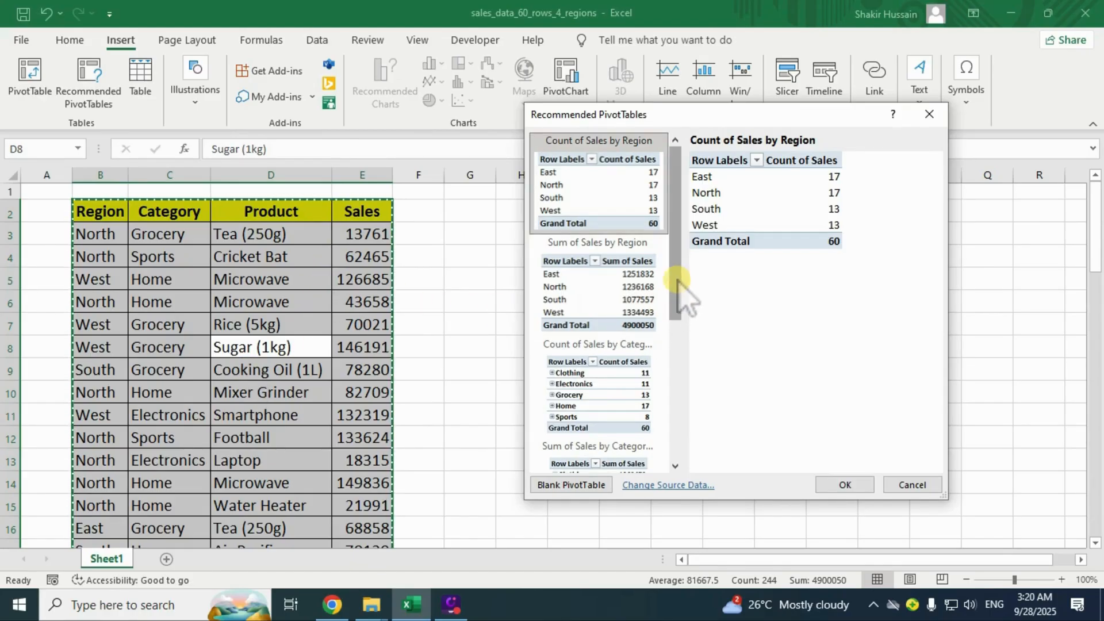
left_click_drag(680, 284, 690, 211)
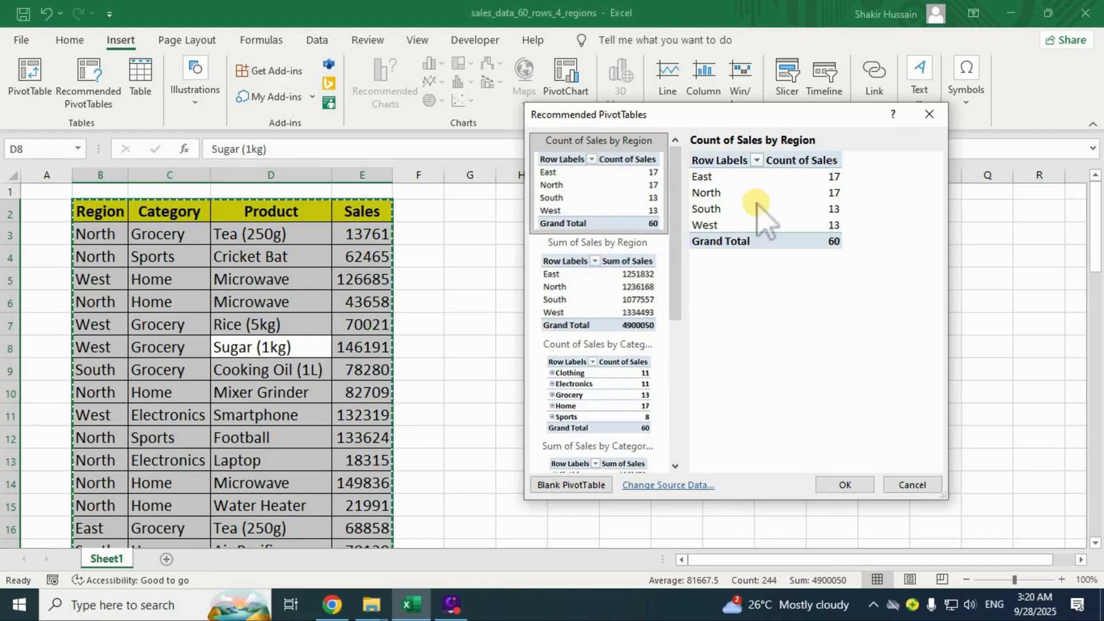
left_click_drag(676, 270, 689, 290)
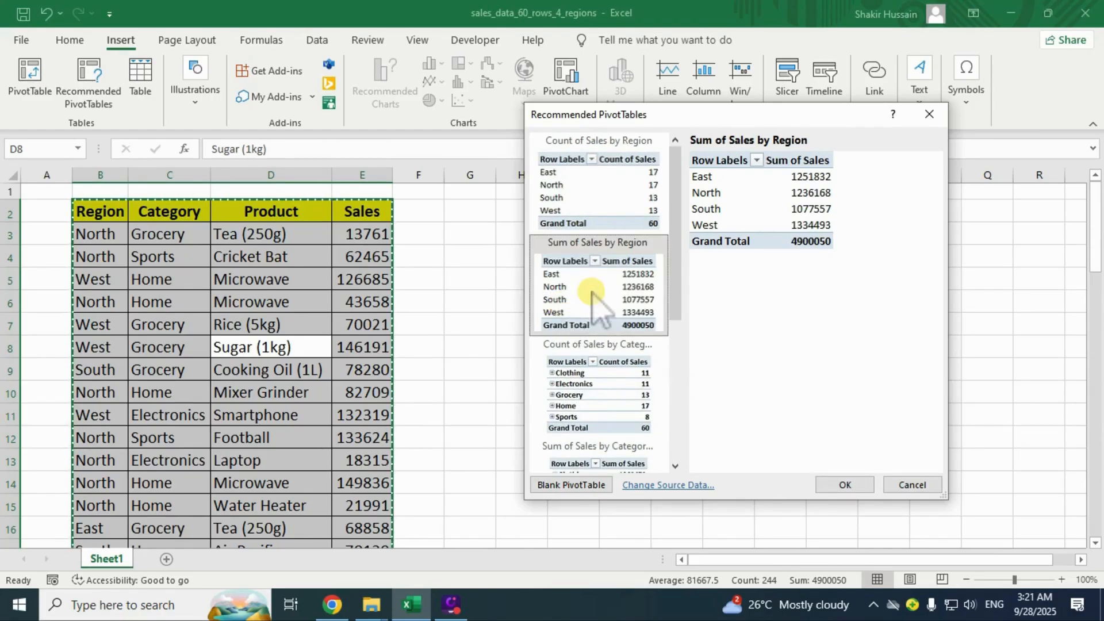
mouse_move(678, 311)
left_mouse_down()
mouse_move(678, 340)
mouse_move(679, 303)
left_mouse_up()
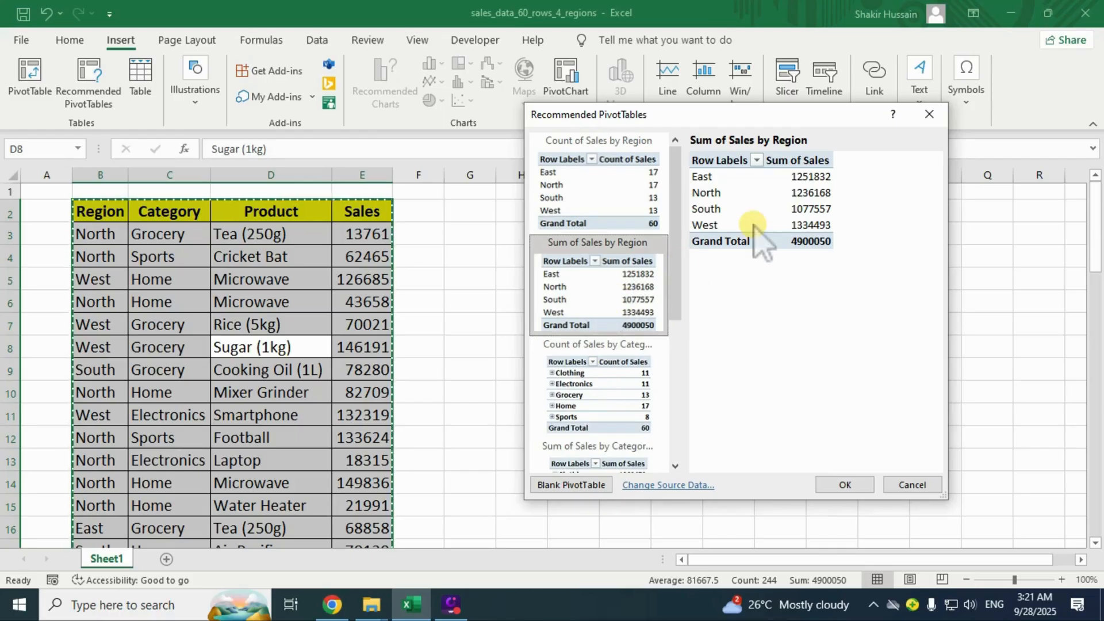
Compare the recommended layouts, then insert the Sum of Sales by Region PivotTable totalling 4900050.
left_click(583, 186)
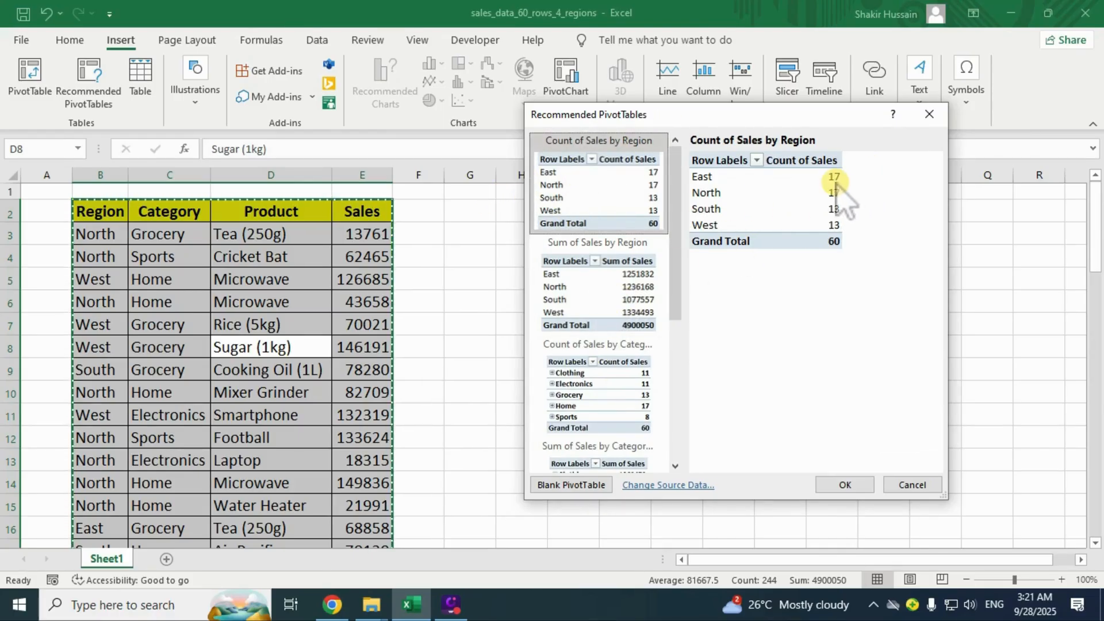
scroll(710, 296, "down", 5)
left_click(566, 227)
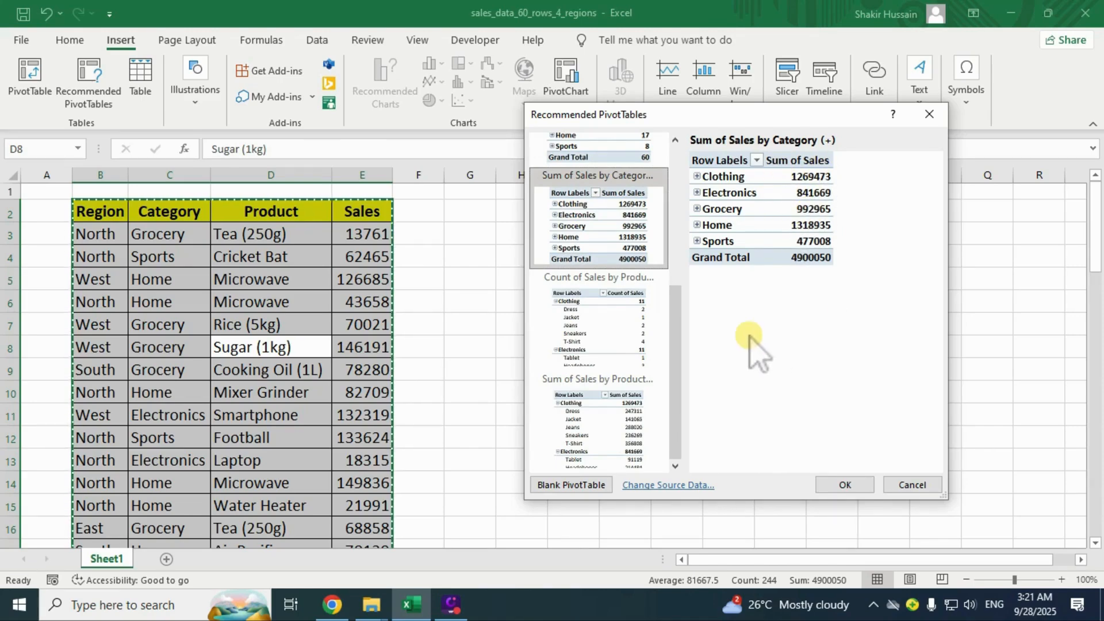
left_click(598, 331)
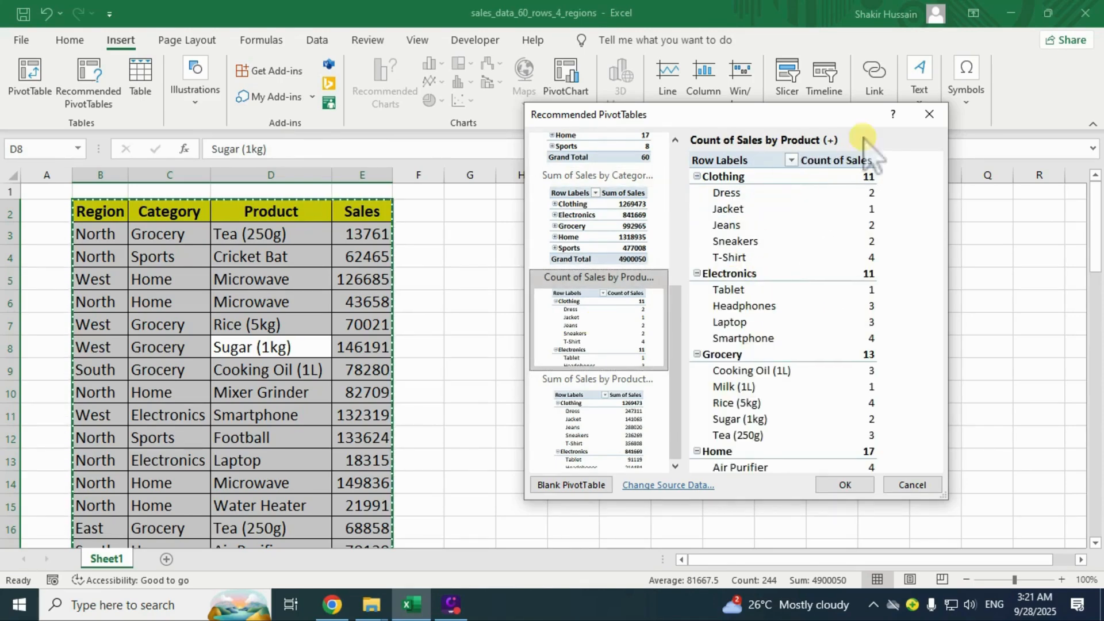
scroll(783, 284, "up", 5)
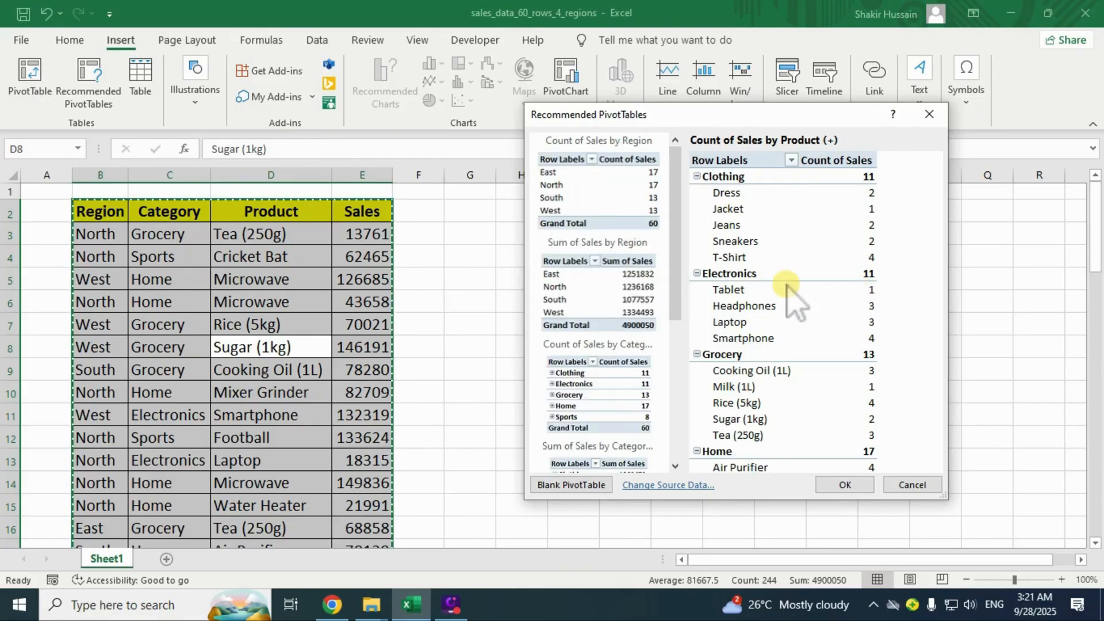
left_click(598, 295)
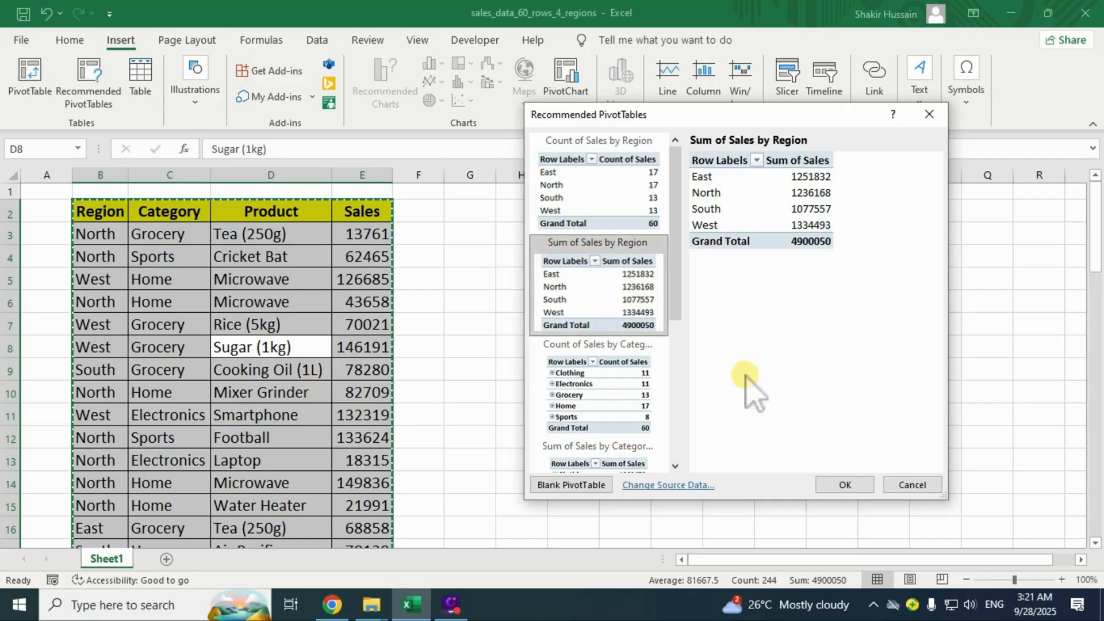
double_click(575, 282)
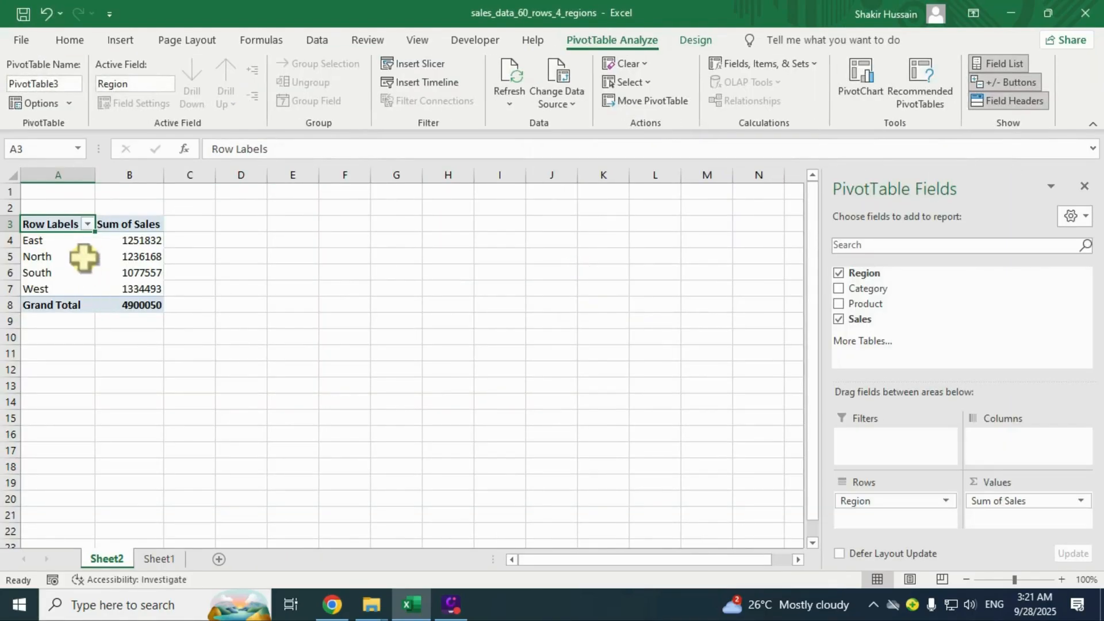
left_click(110, 275)
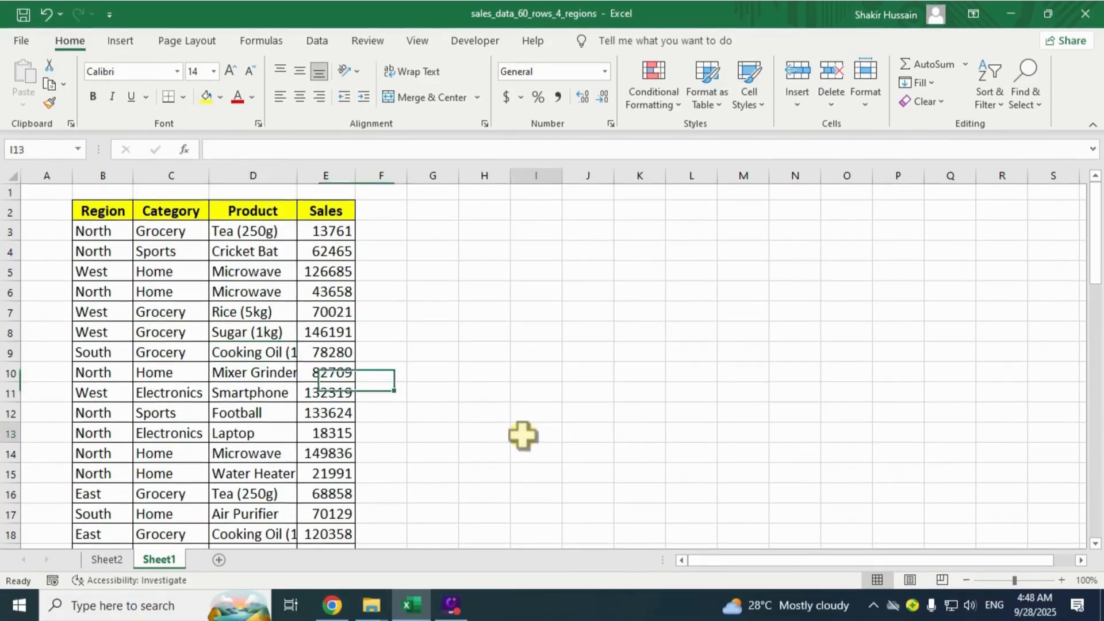
left_click(210, 352)
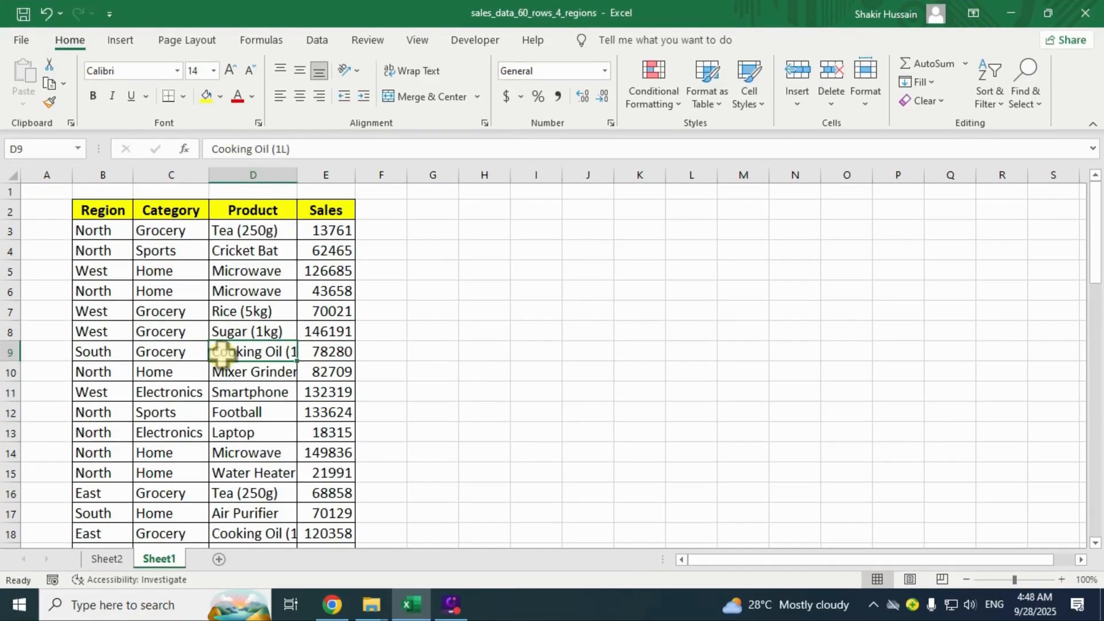
Insert the recommended Sum of Sales by Category PivotTable from the full data range.
key("ctrl+a")
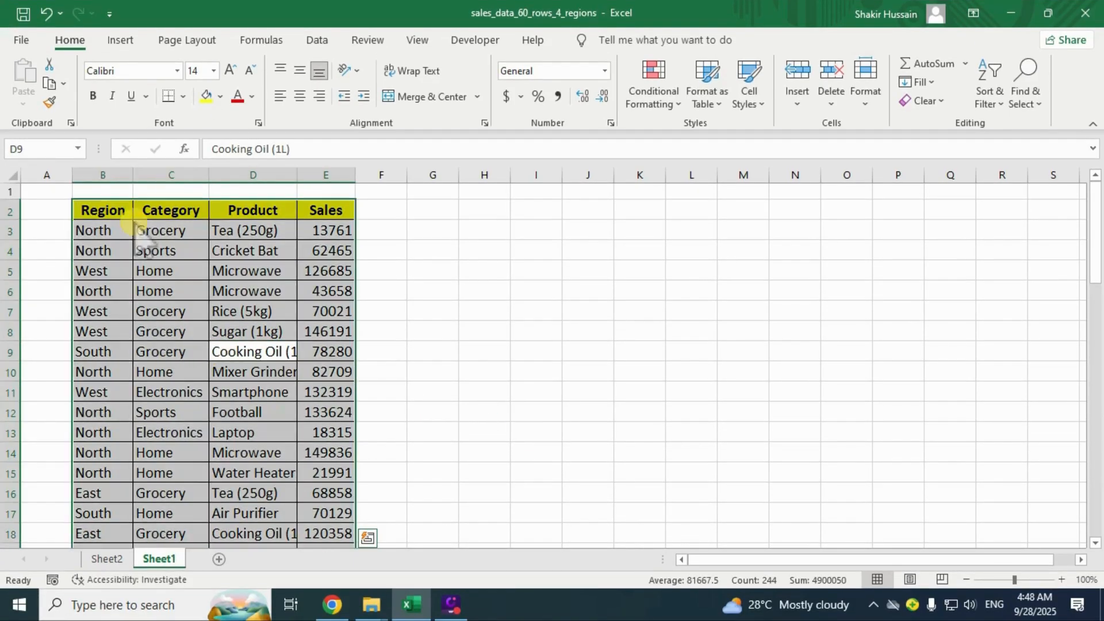
left_click(120, 40)
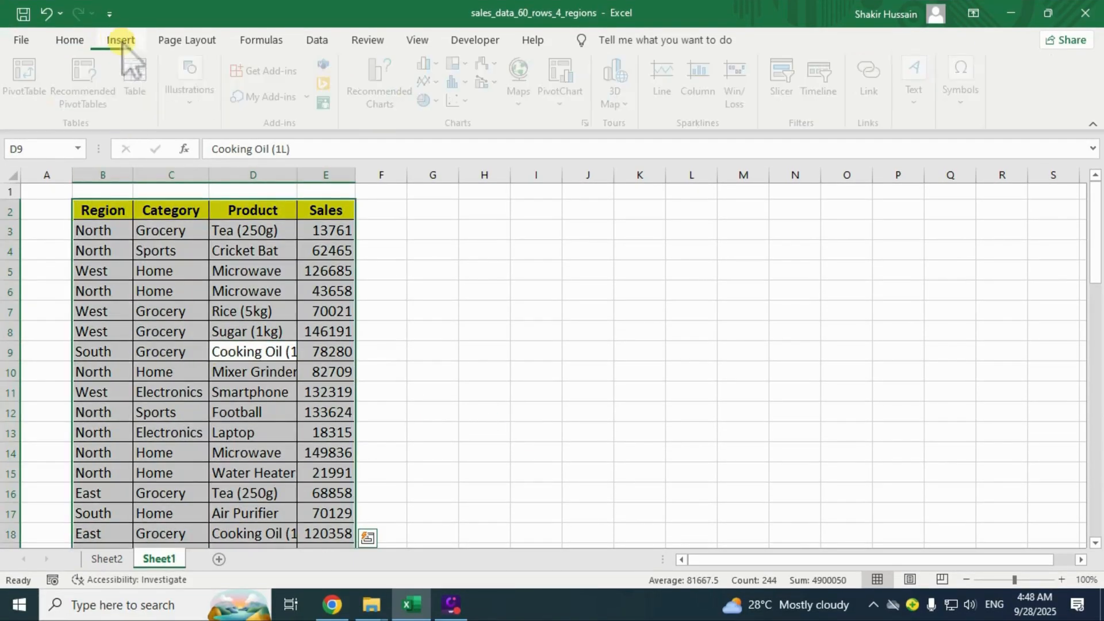
left_click(96, 94)
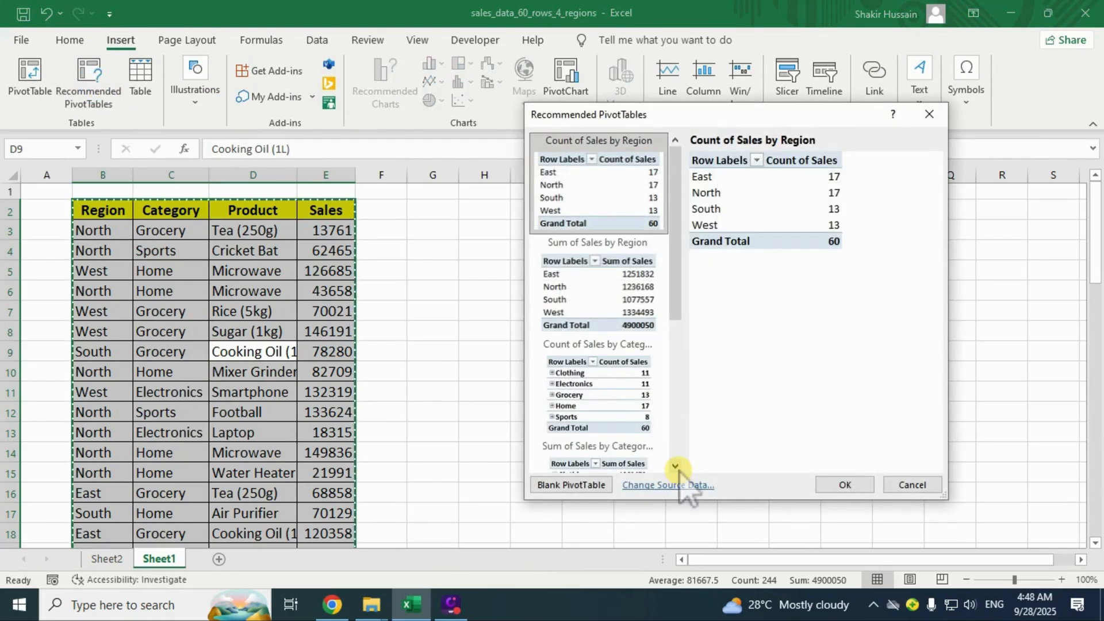
scroll(679, 483, "down", 3)
left_click(641, 319)
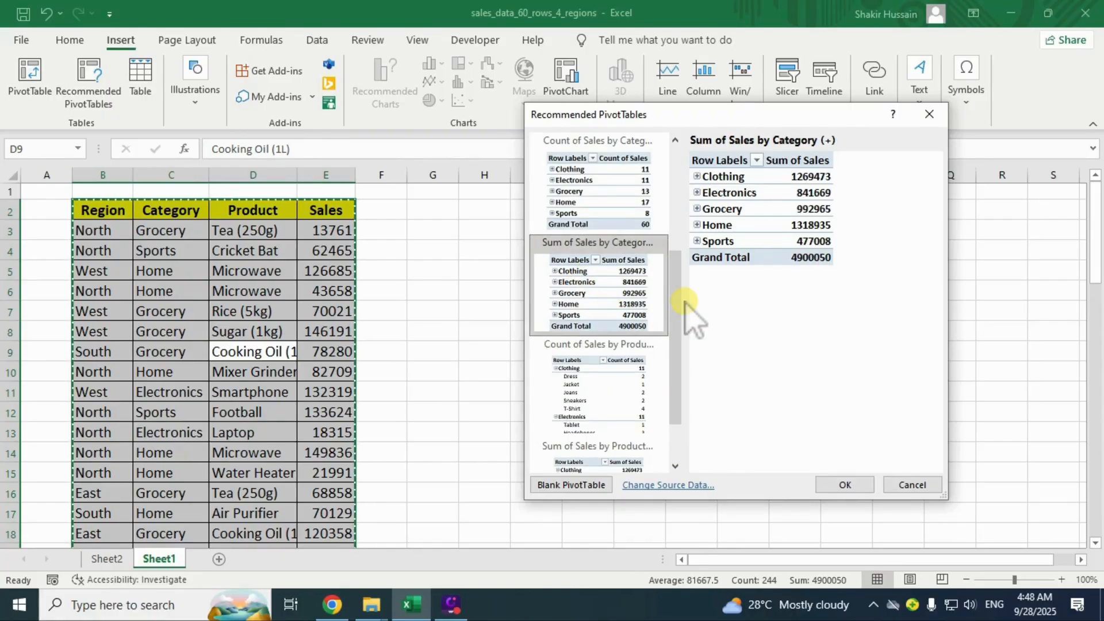
left_click(844, 485)
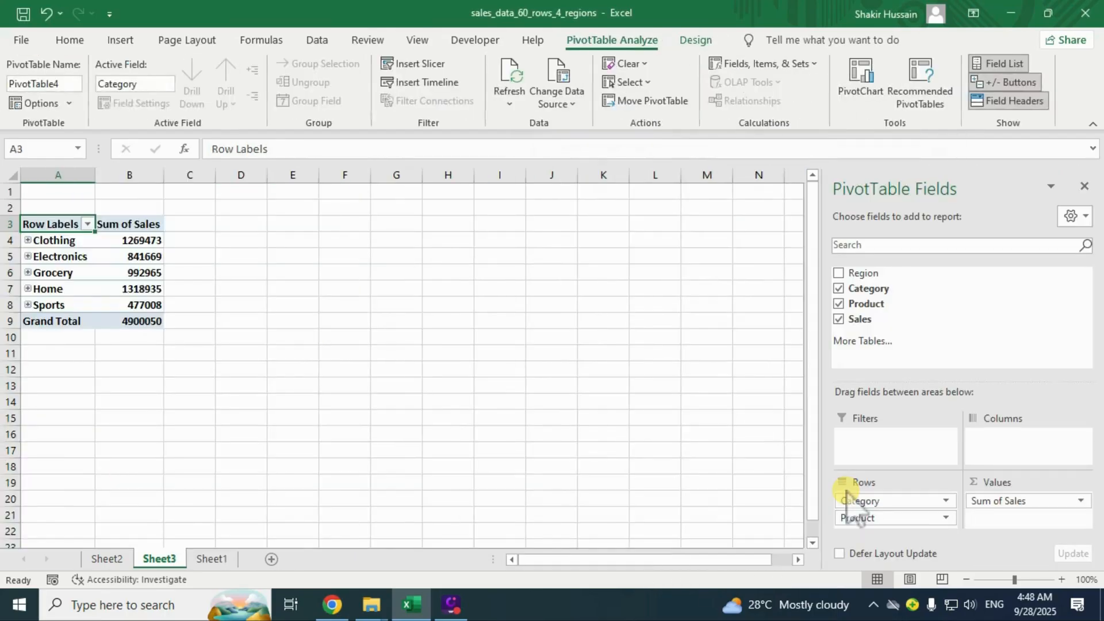
left_click(129, 289)
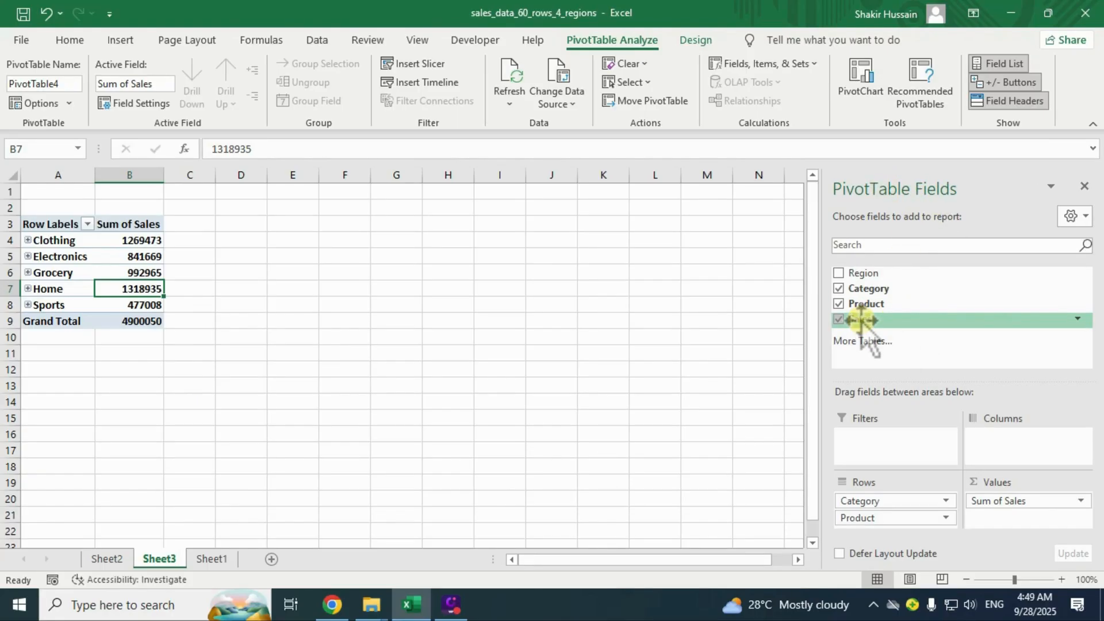
Add Sales to Values again and show Sum of Sales2 as % of Grand Total, Home 26.92%.
left_click_drag(860, 321, 1027, 522)
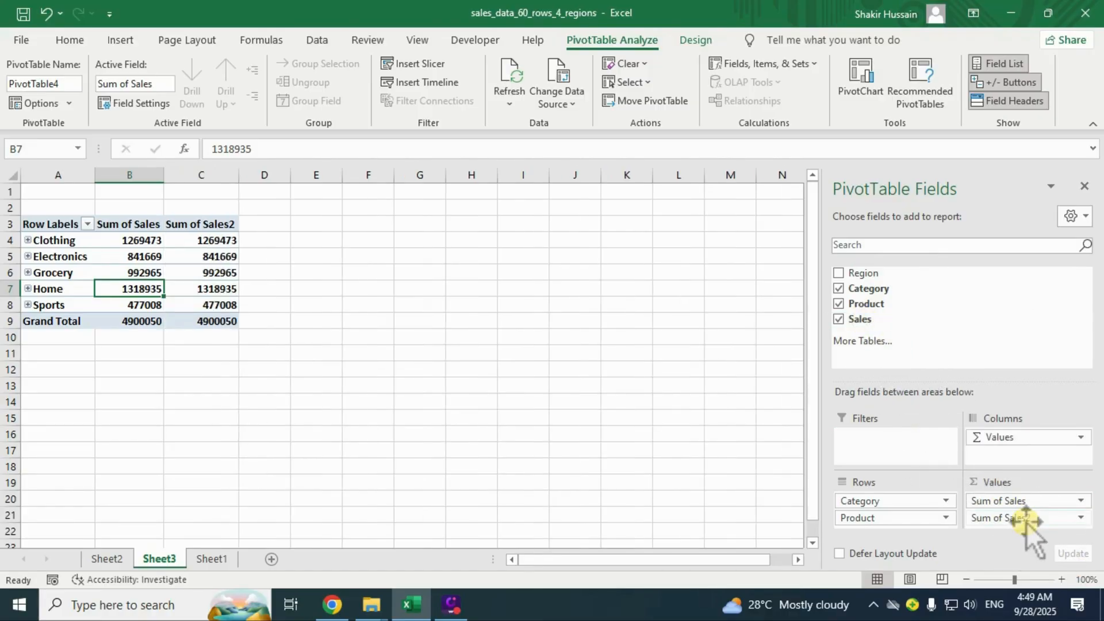
double_click(219, 224)
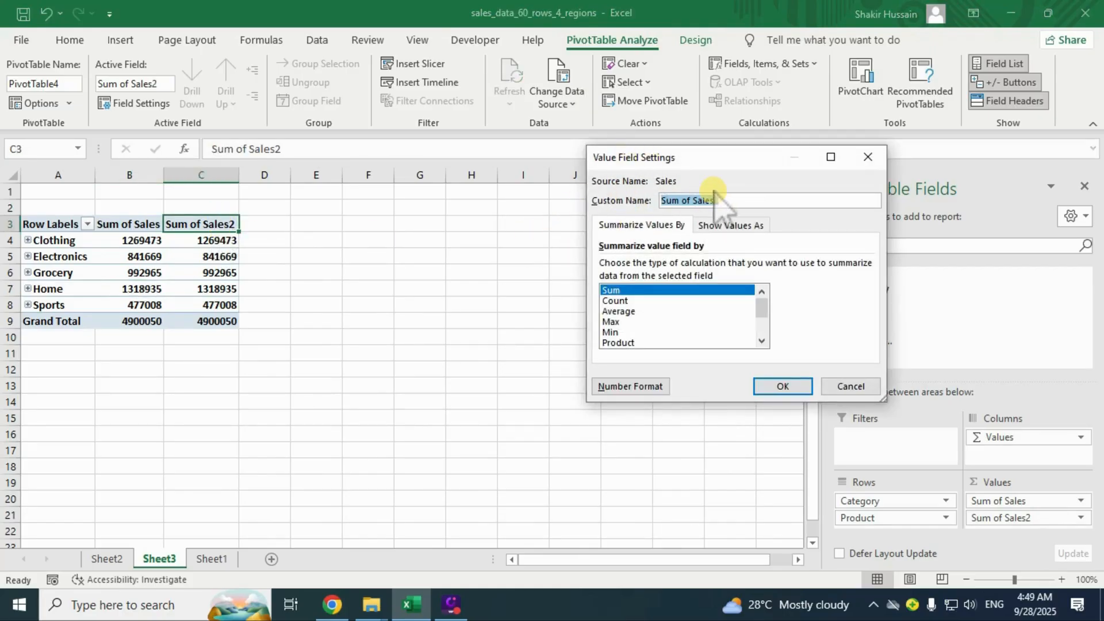
left_click(742, 227)
left_click(661, 265)
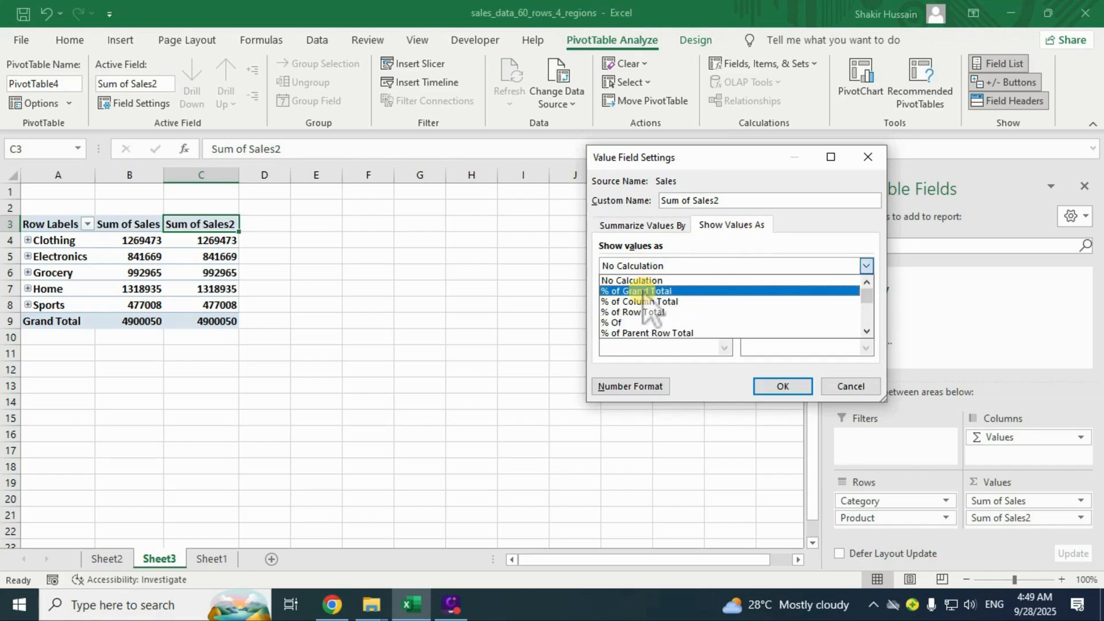
left_click(640, 292)
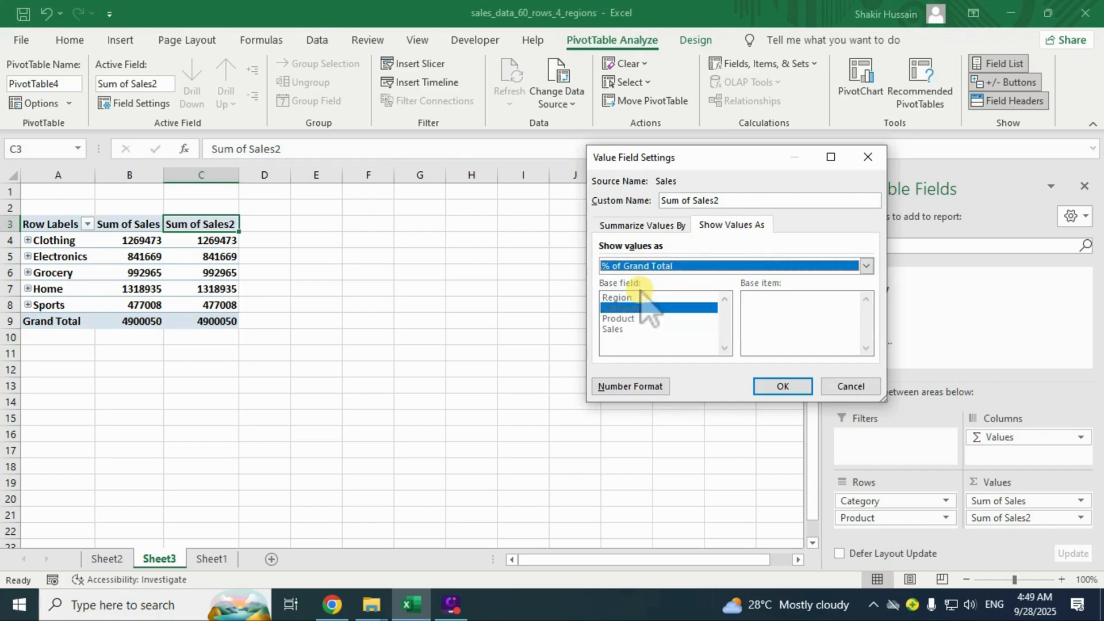
left_click(781, 386)
left_click(191, 288)
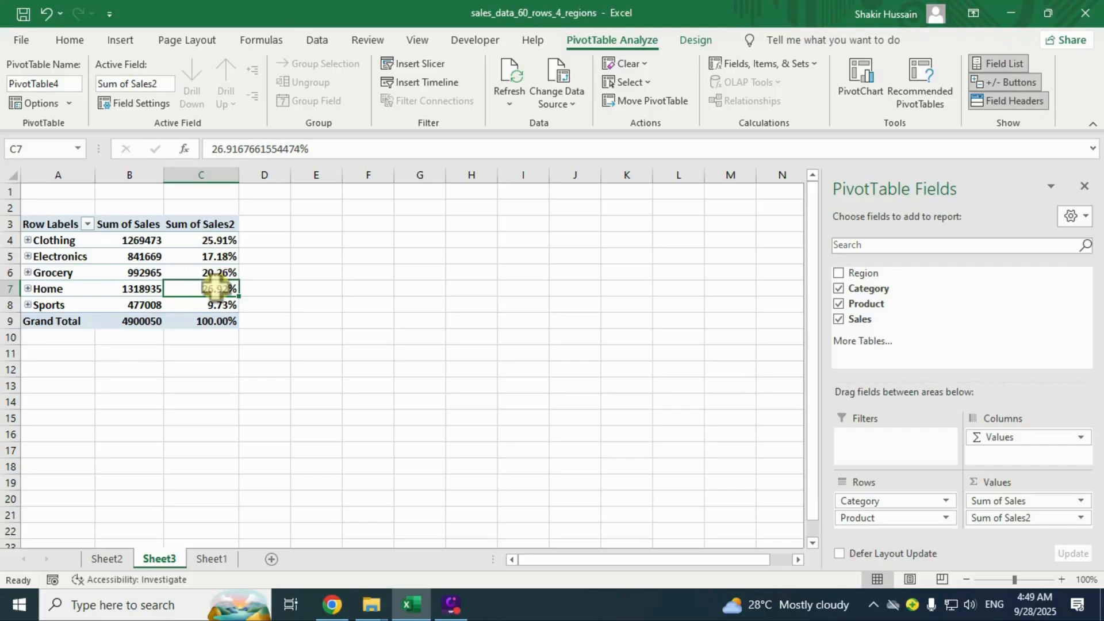
mouse_move(216, 287)
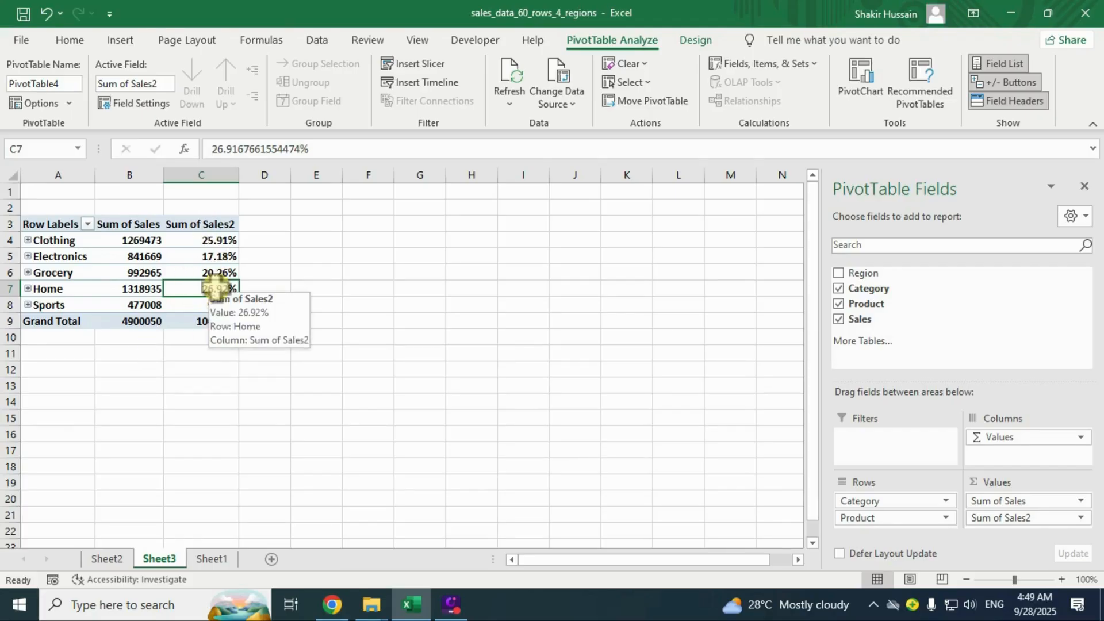
Expand Clothing, Electronics, Grocery, Home and Sports to list their products.
left_click(28, 241)
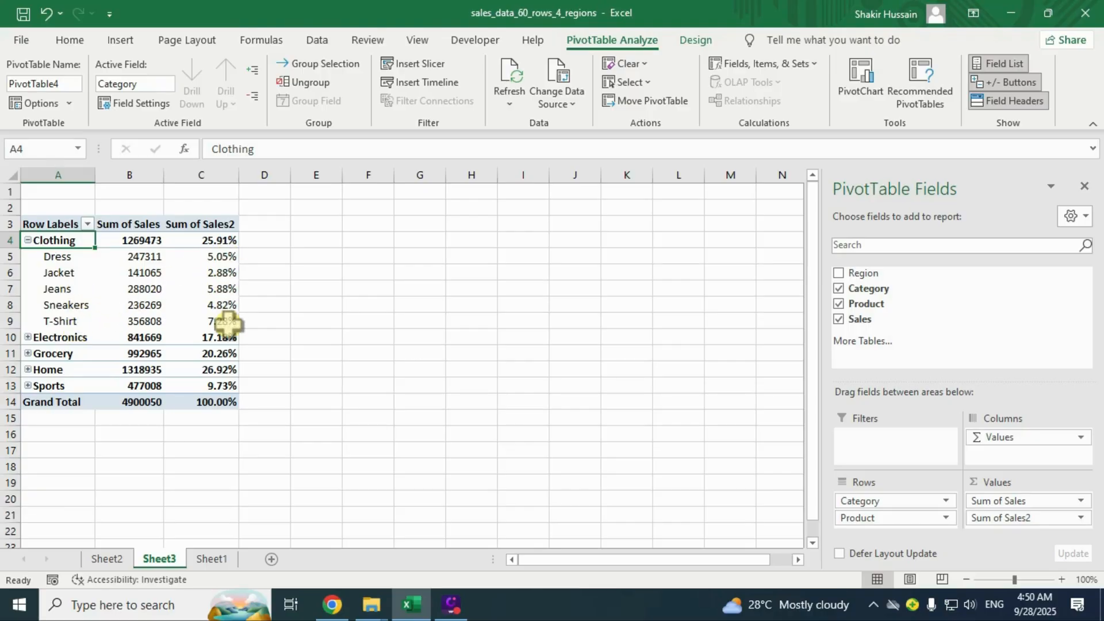
mouse_move(229, 324)
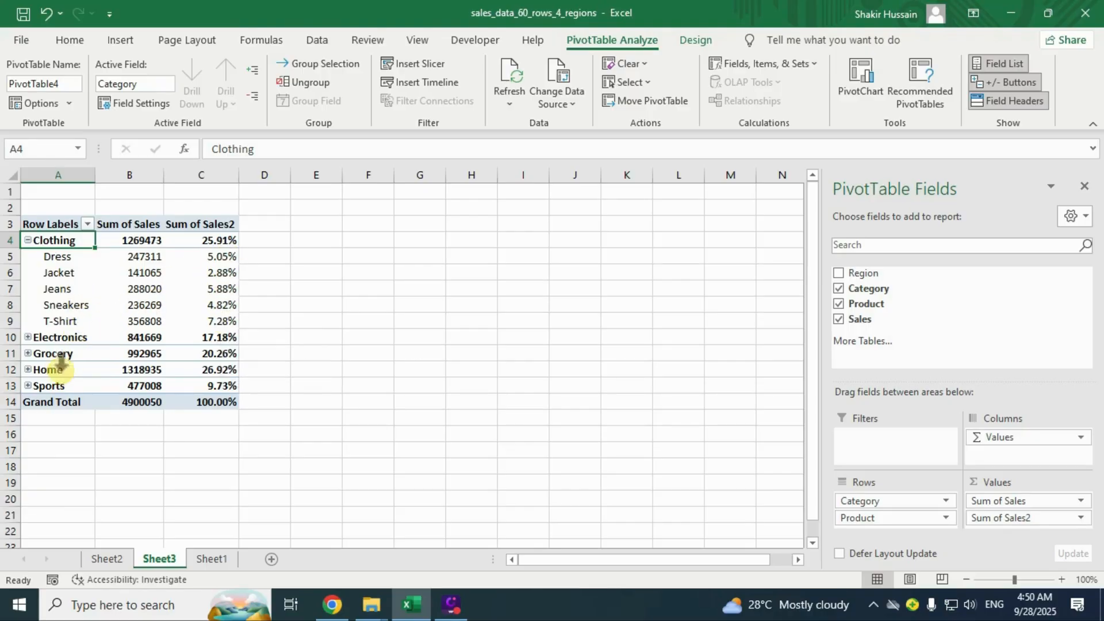
mouse_move(57, 338)
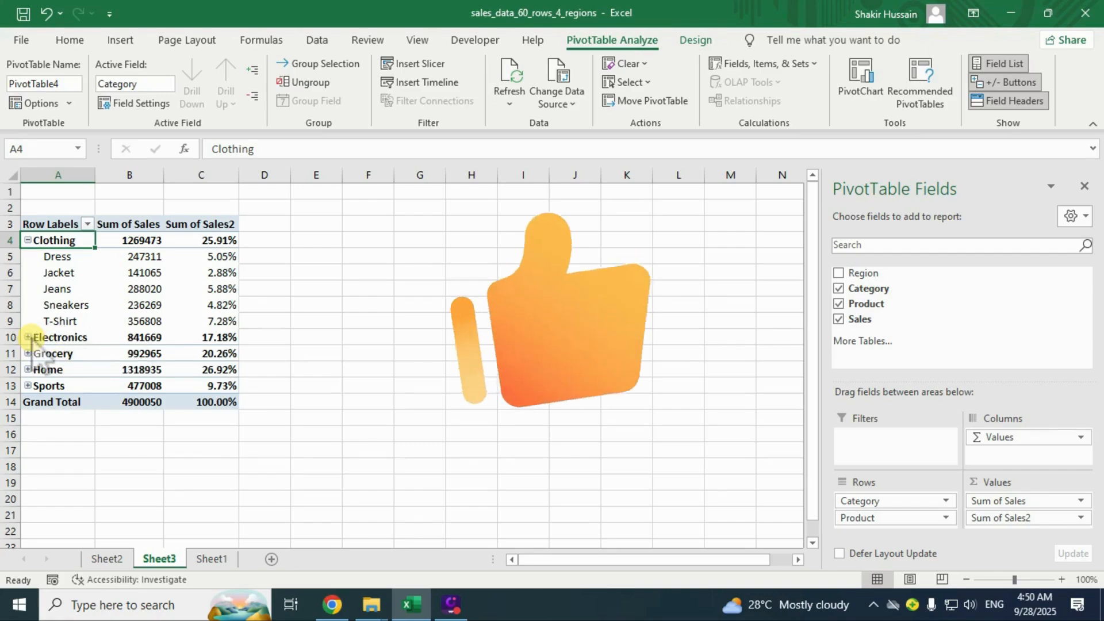
left_click(28, 338)
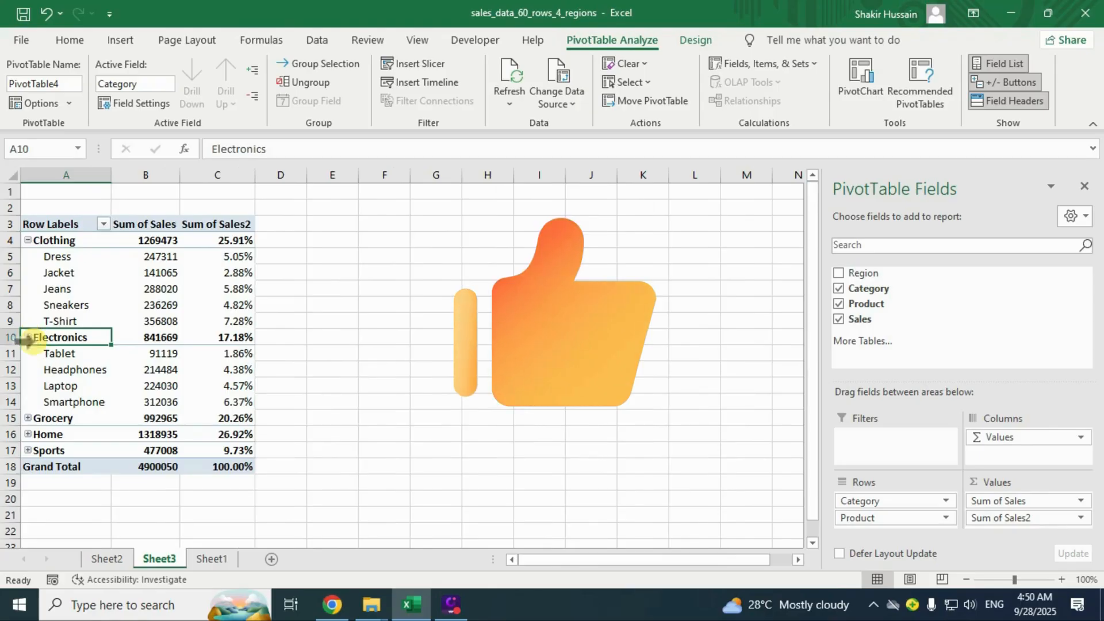
left_click(27, 418)
scroll(149, 435, "down", 3)
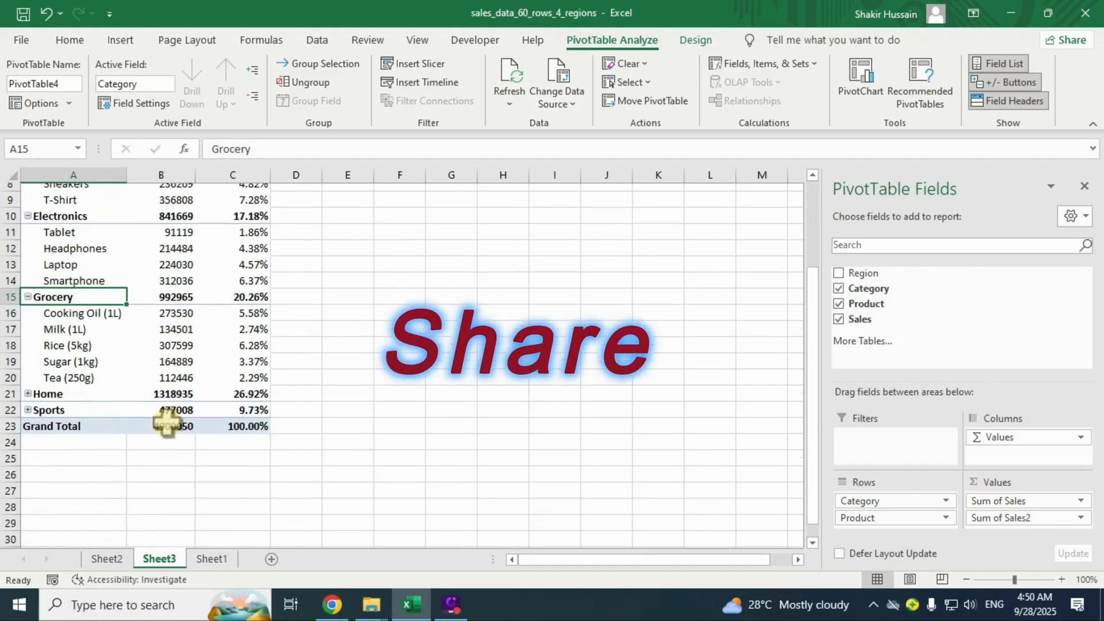
left_click(28, 370)
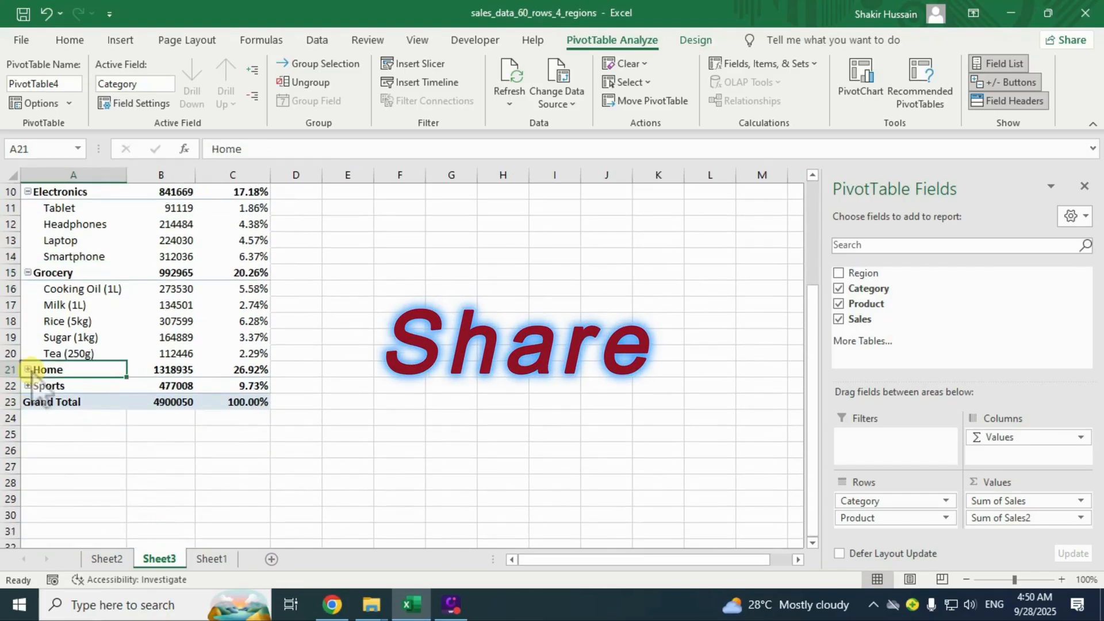
scroll(86, 391, "down", 1)
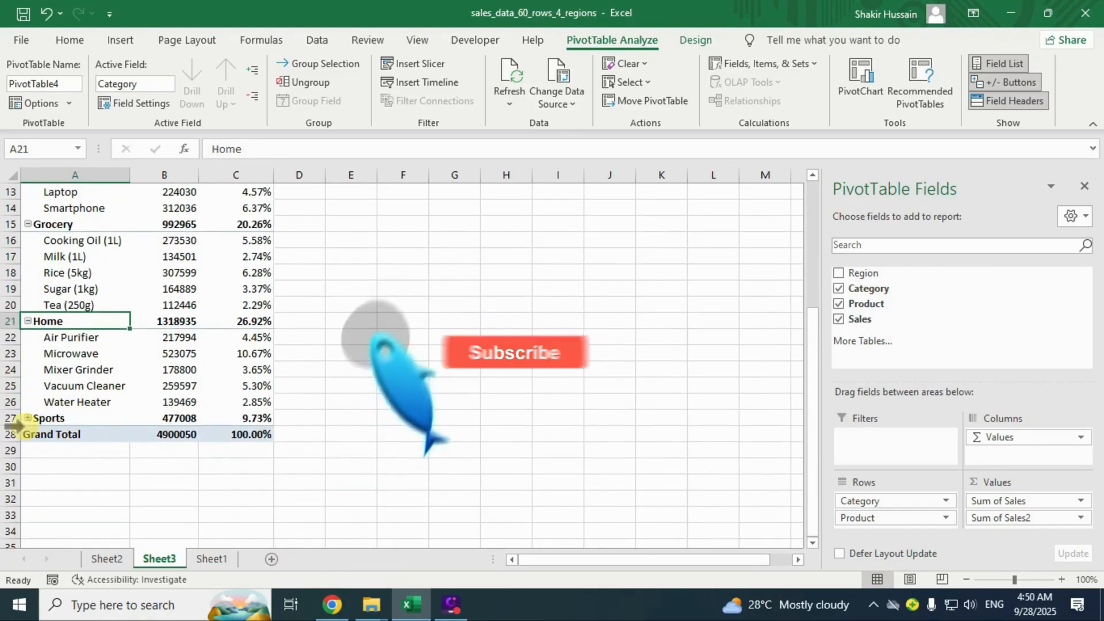
left_click(28, 418)
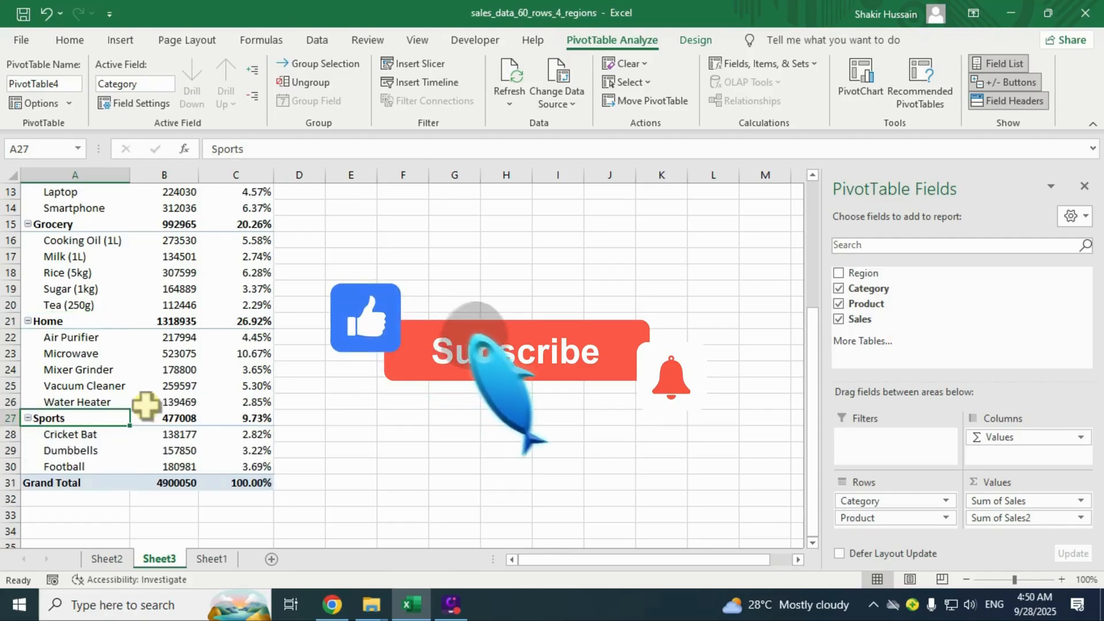
scroll(172, 387, "up", 4)
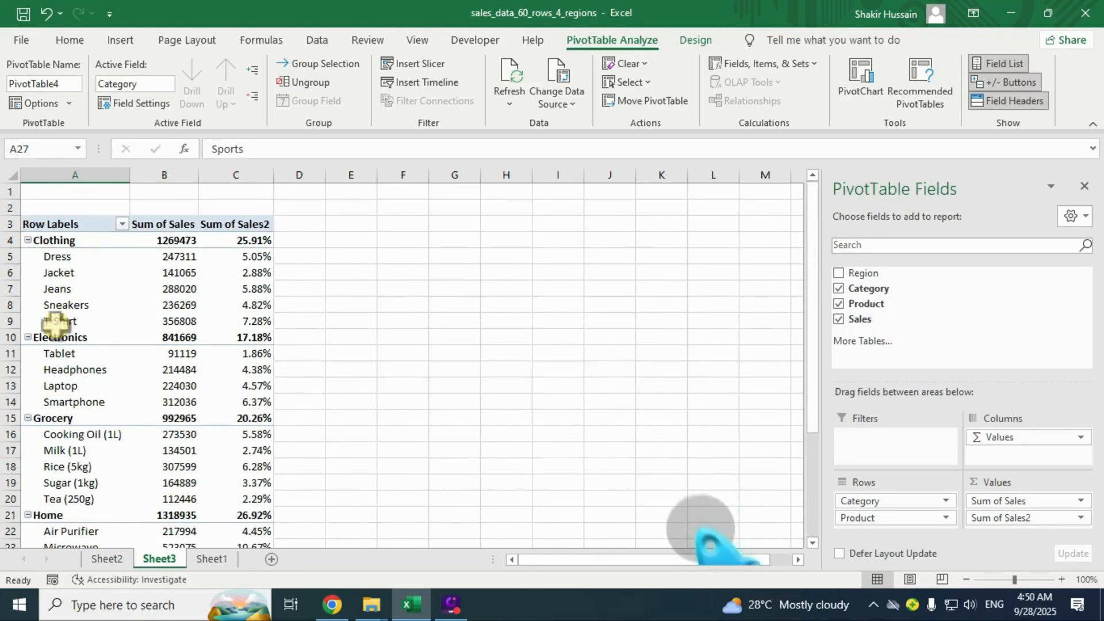
Select the Clothing and Electronics product labels and their percentage shares.
left_click(57, 240)
left_click_drag(59, 259, 63, 322)
left_click_drag(261, 257, 261, 321)
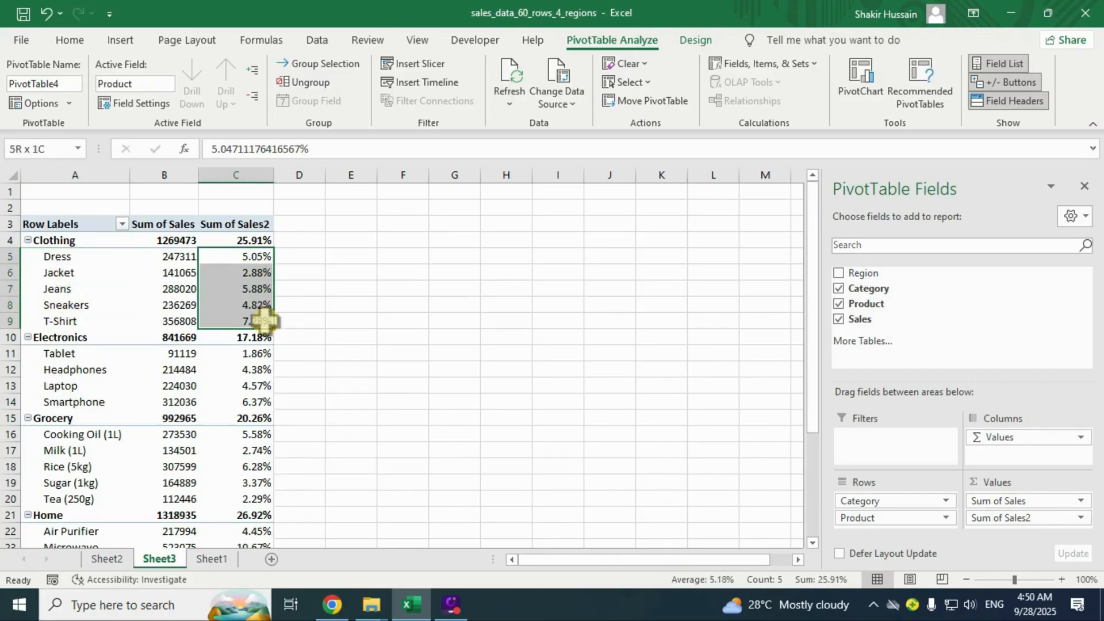
left_click(185, 353)
left_click(62, 354)
left_click_drag(62, 361, 74, 414)
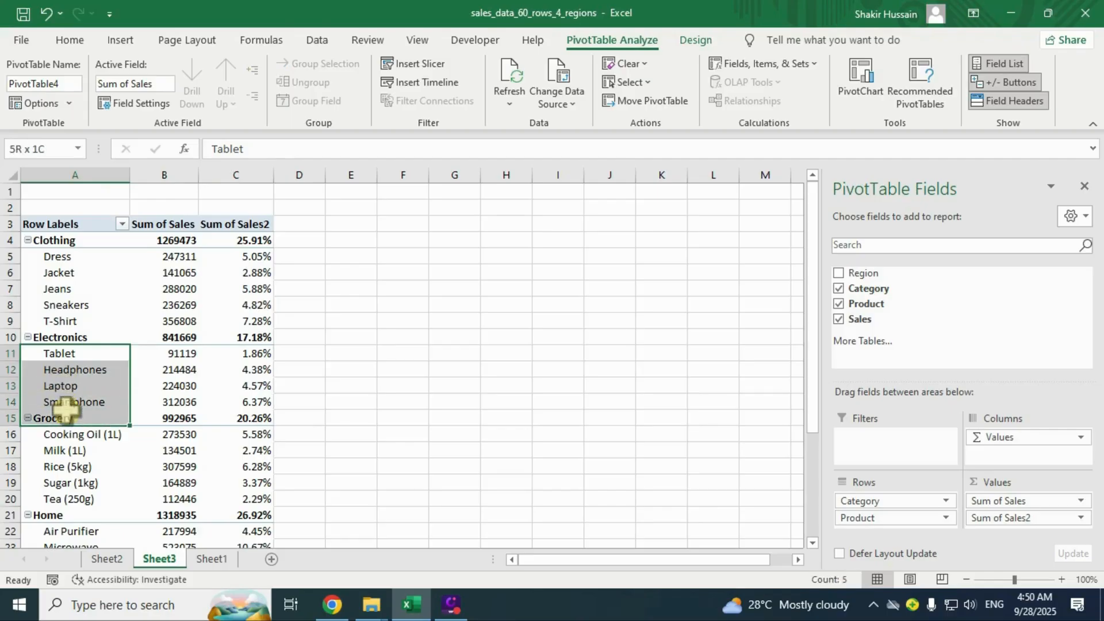
left_click_drag(253, 354, 251, 418)
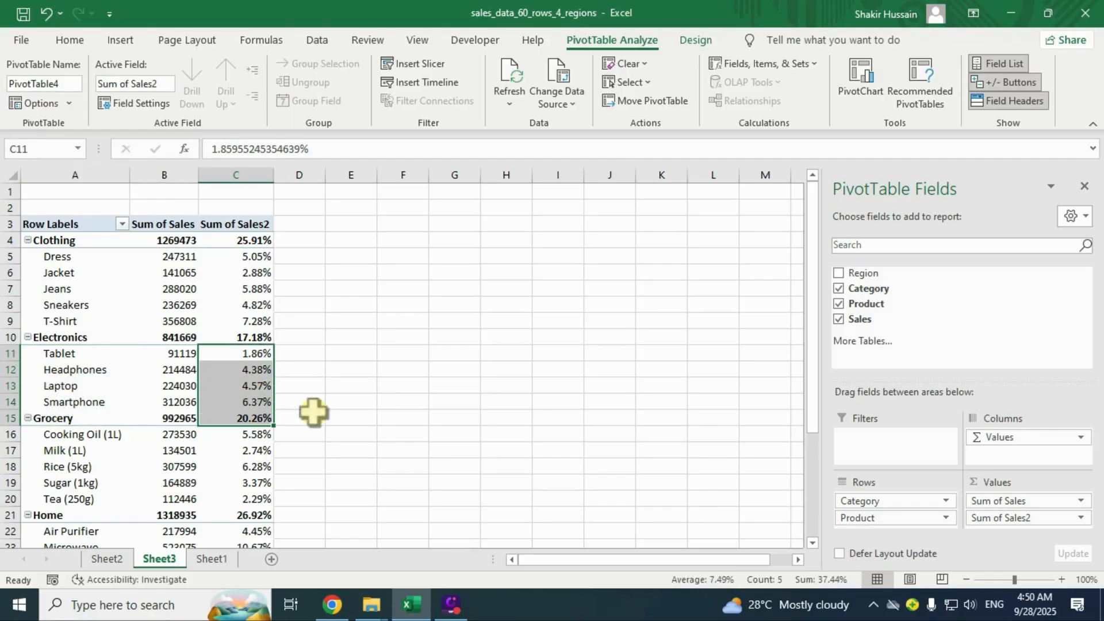
Select the Grocery through Sports product rows with their sales and percentage values.
left_click_drag(81, 435, 78, 490)
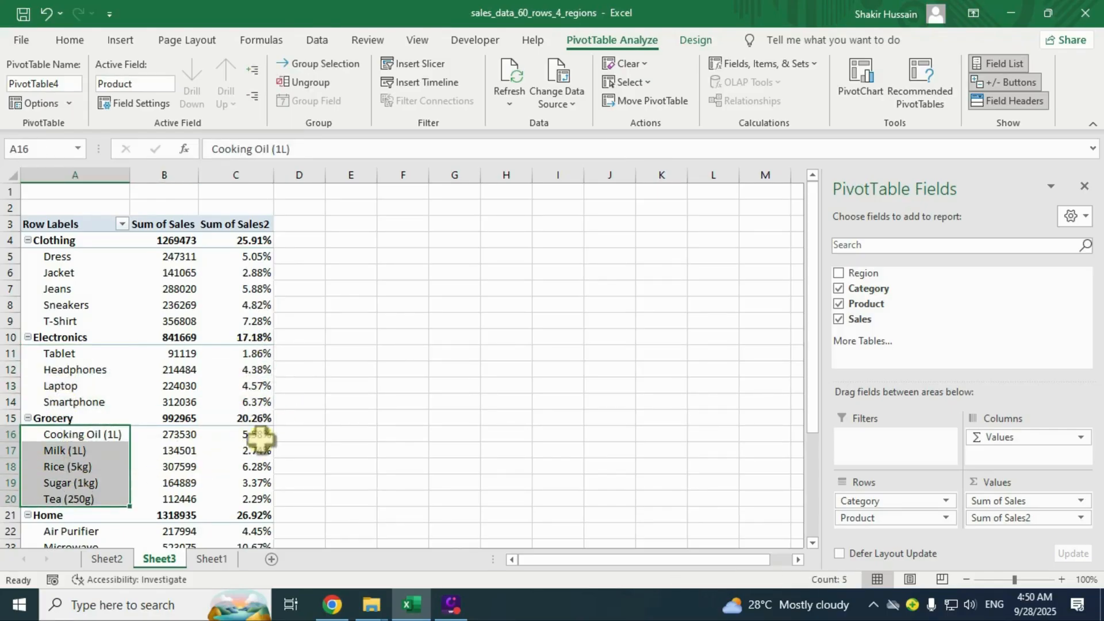
left_click_drag(184, 435, 188, 496)
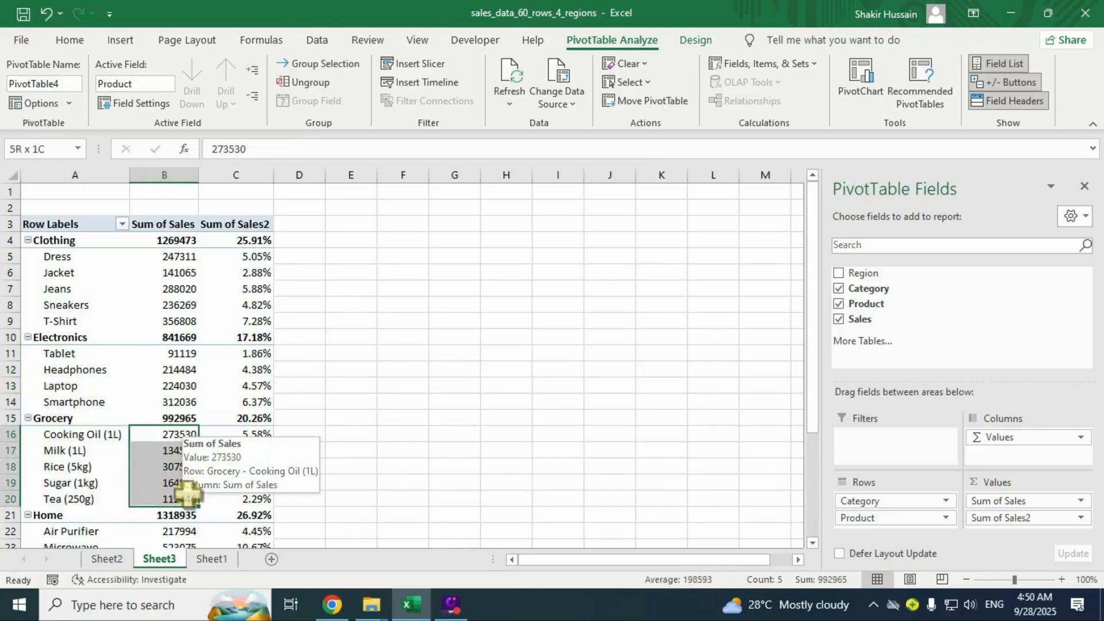
left_click_drag(259, 435, 262, 513)
scroll(317, 439, "down", 2)
left_click_drag(75, 435, 78, 498)
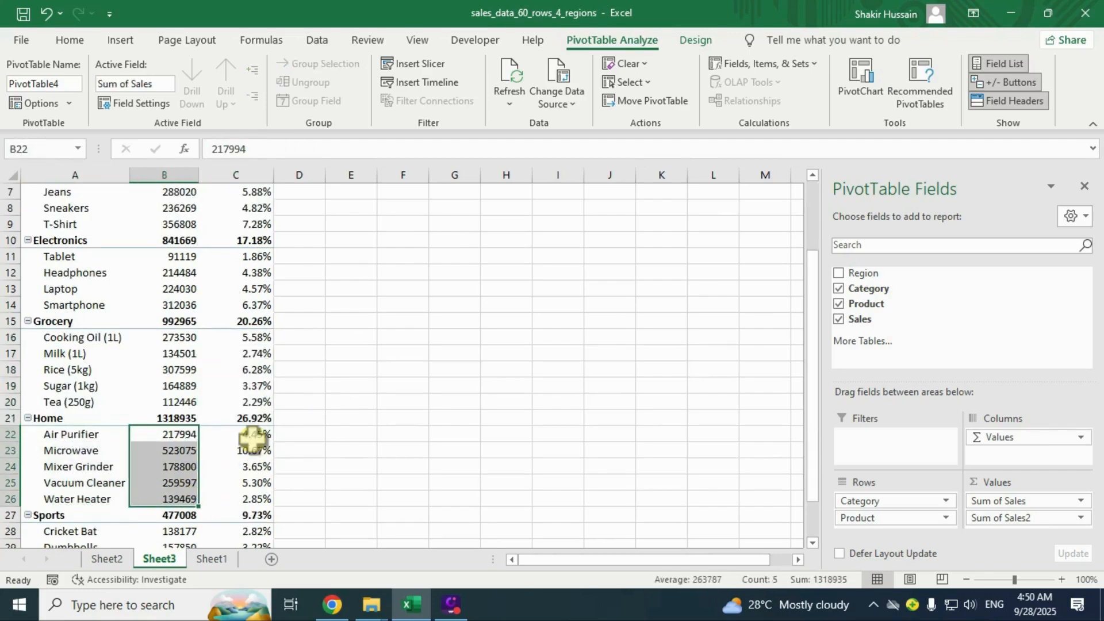
left_click_drag(254, 436, 253, 494)
scroll(254, 495, "down", 3)
left_click_drag(66, 387, 70, 418)
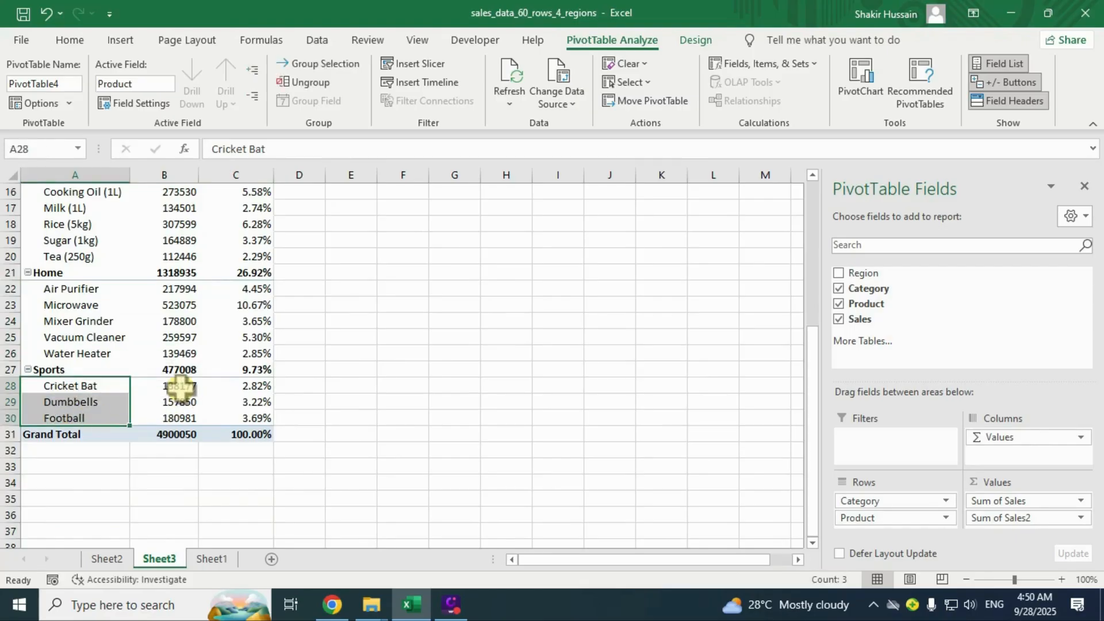
left_click_drag(178, 386, 175, 418)
left_click_drag(239, 387, 247, 418)
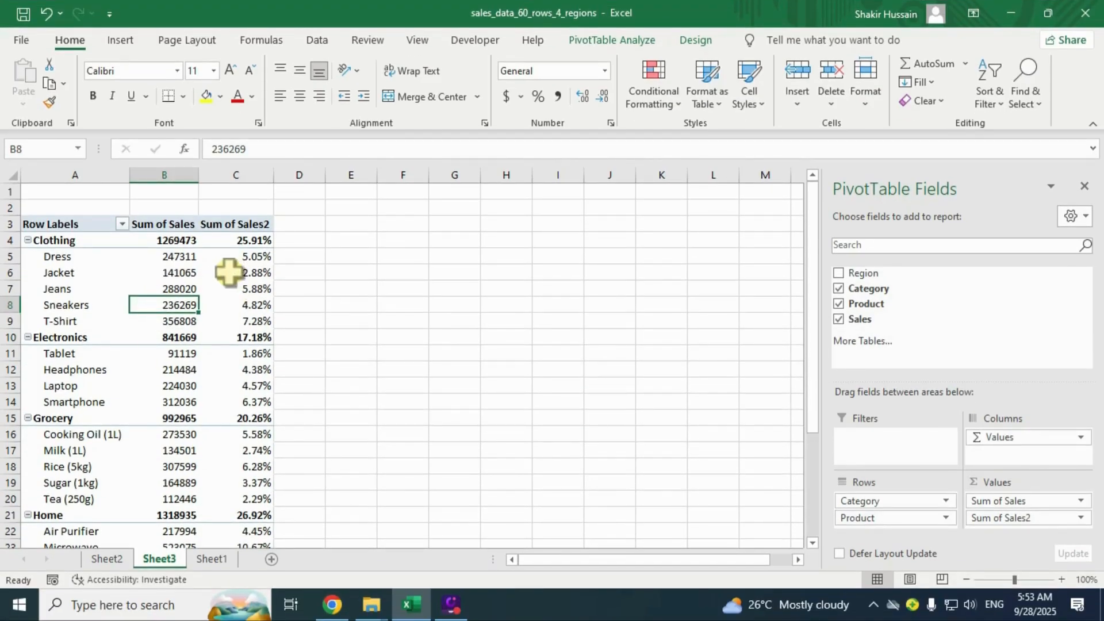
Open Insert Slicer from PivotTable Analyze, cancel it, and click back into the PivotTable.
left_click(615, 40)
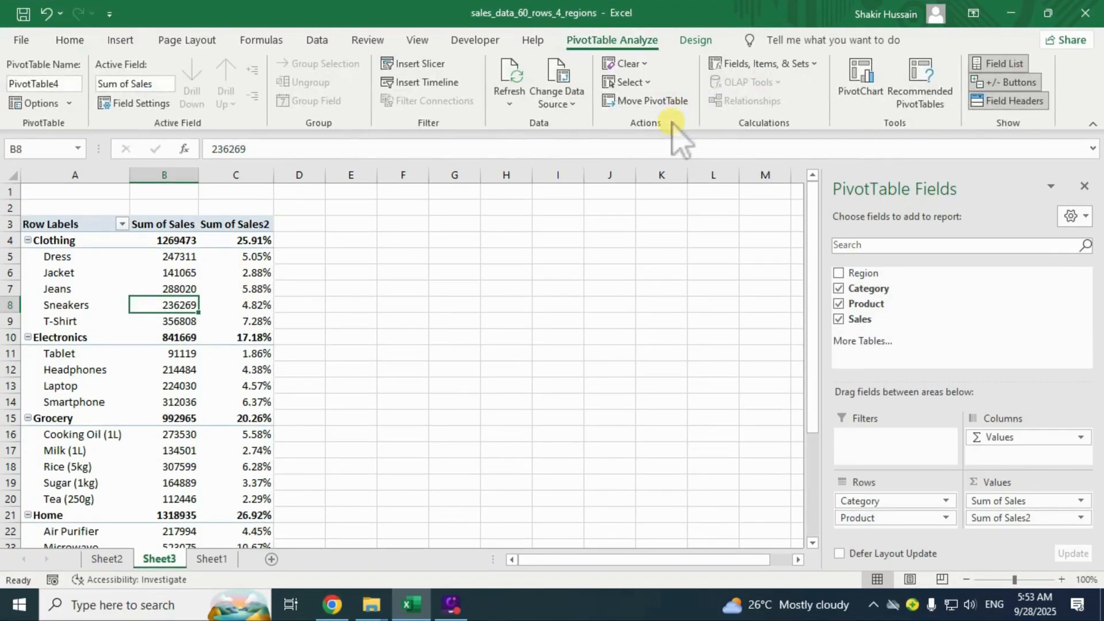
left_click(419, 64)
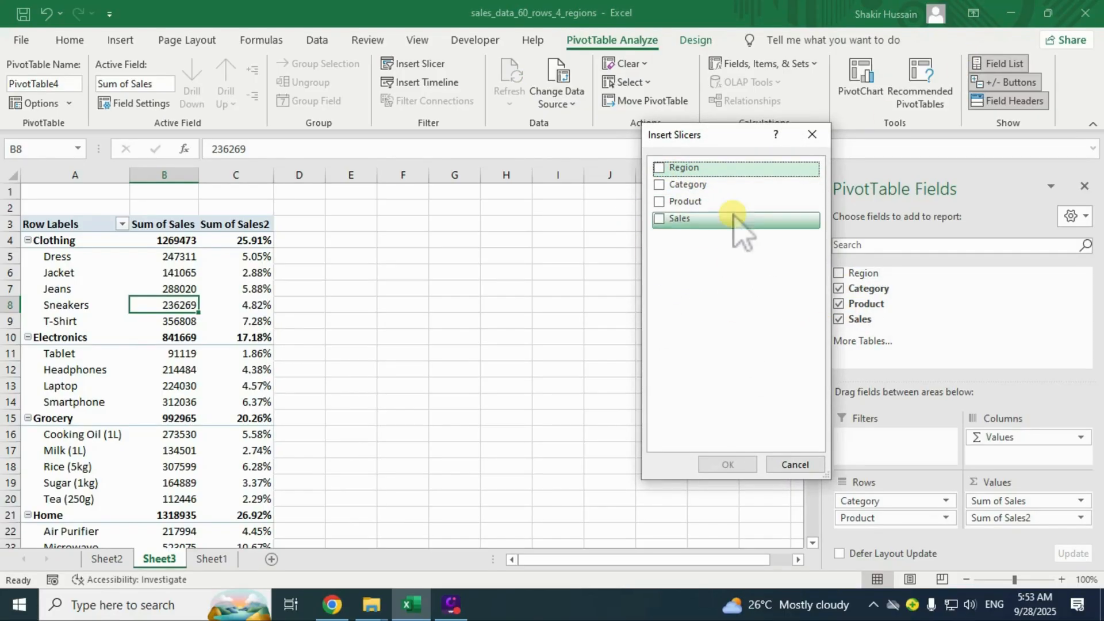
left_click(806, 466)
left_click(92, 348)
left_click(463, 371)
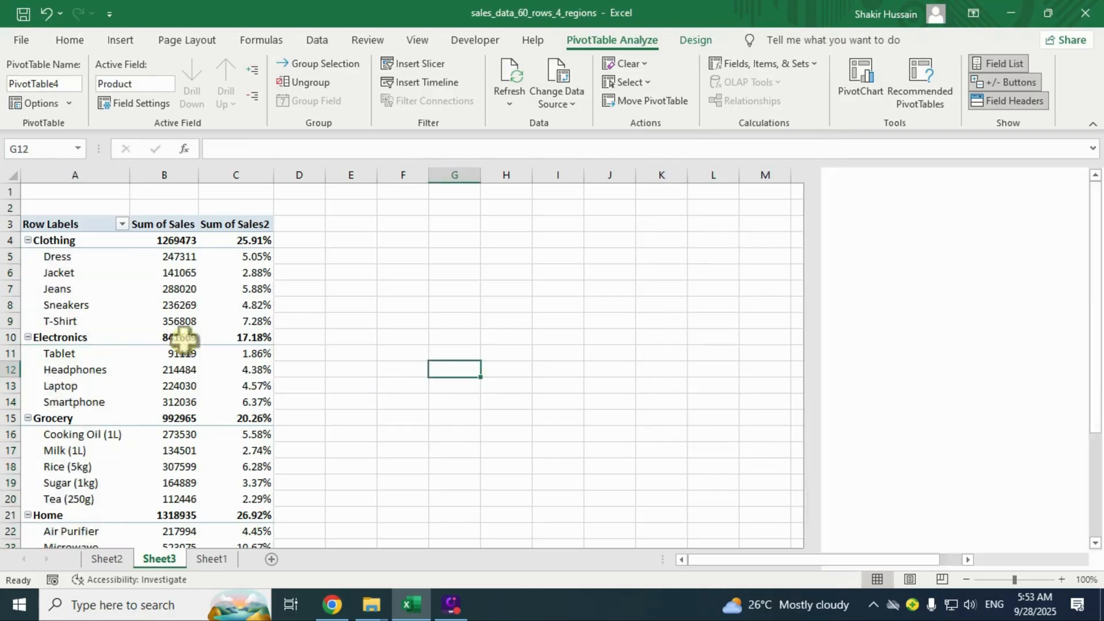
left_click(165, 337)
left_click(187, 273)
left_click(168, 353)
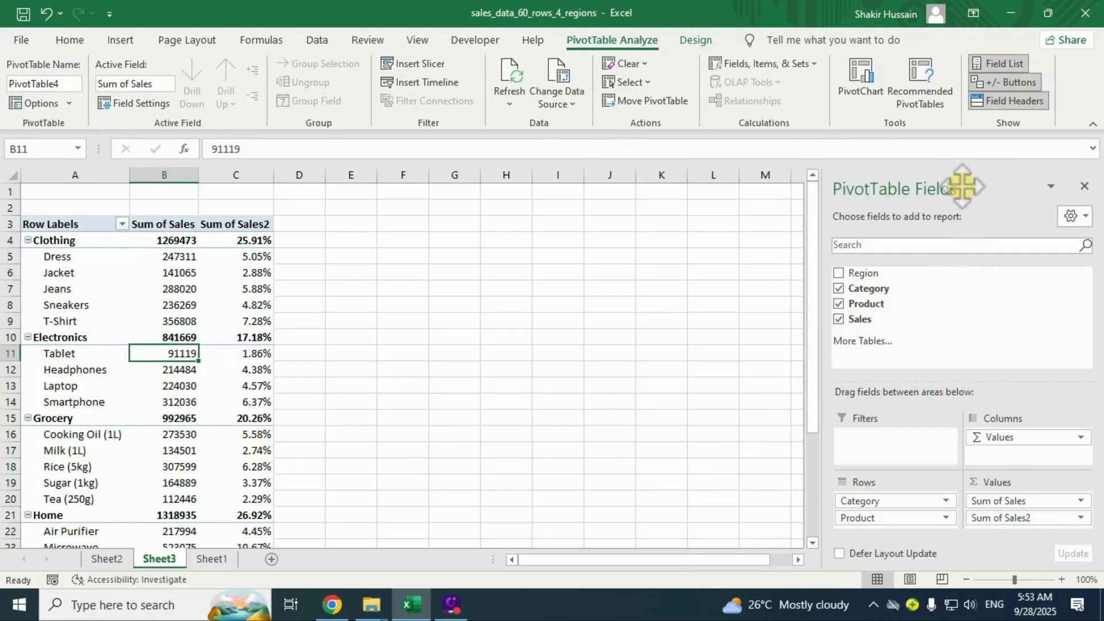
Add a Region slicer, filter East, North, South and West in turn, then clear and delete it.
right_click(869, 274)
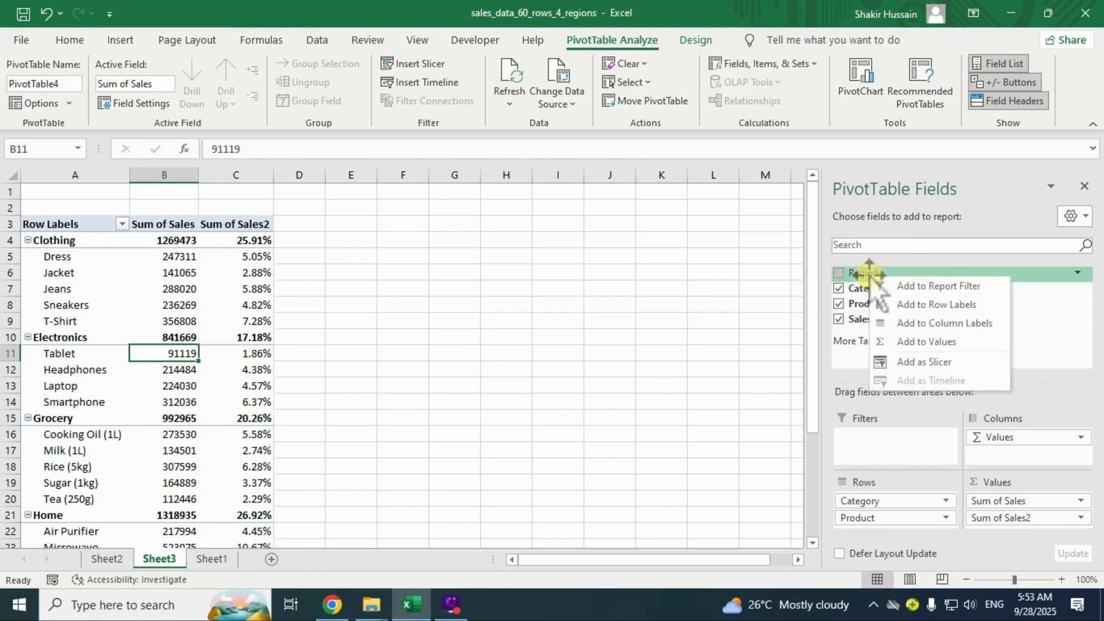
left_click(924, 362)
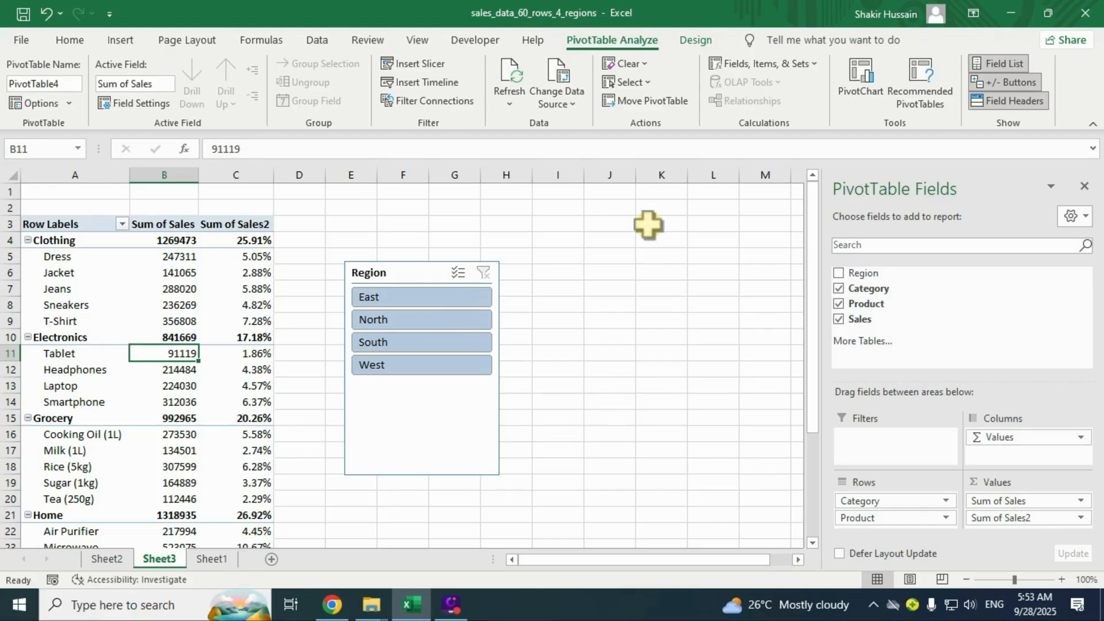
left_click(383, 297)
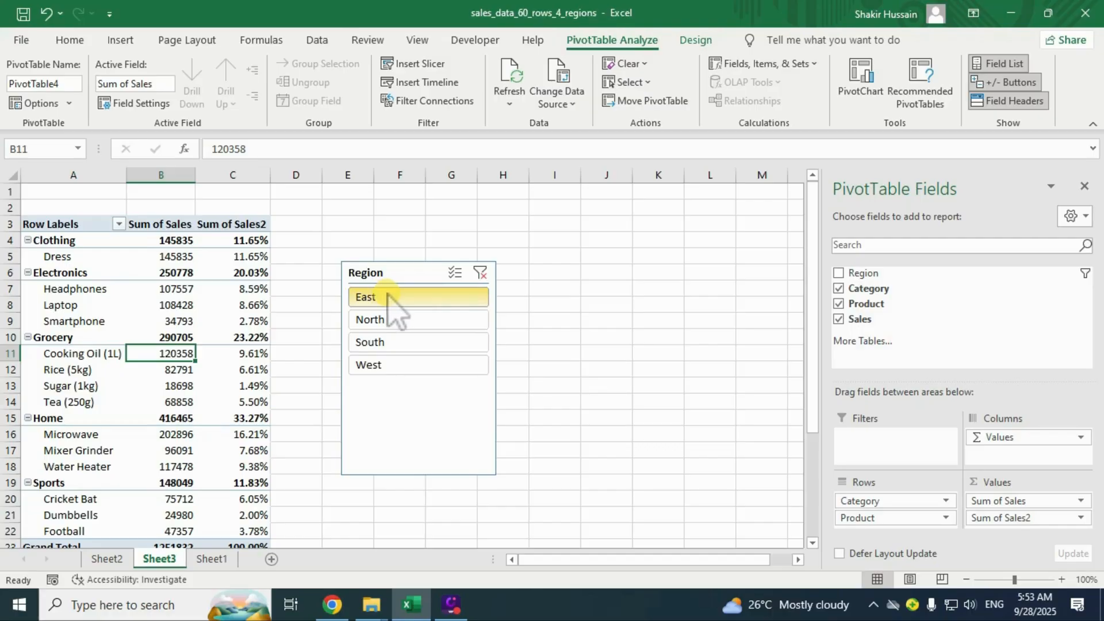
left_click(389, 320)
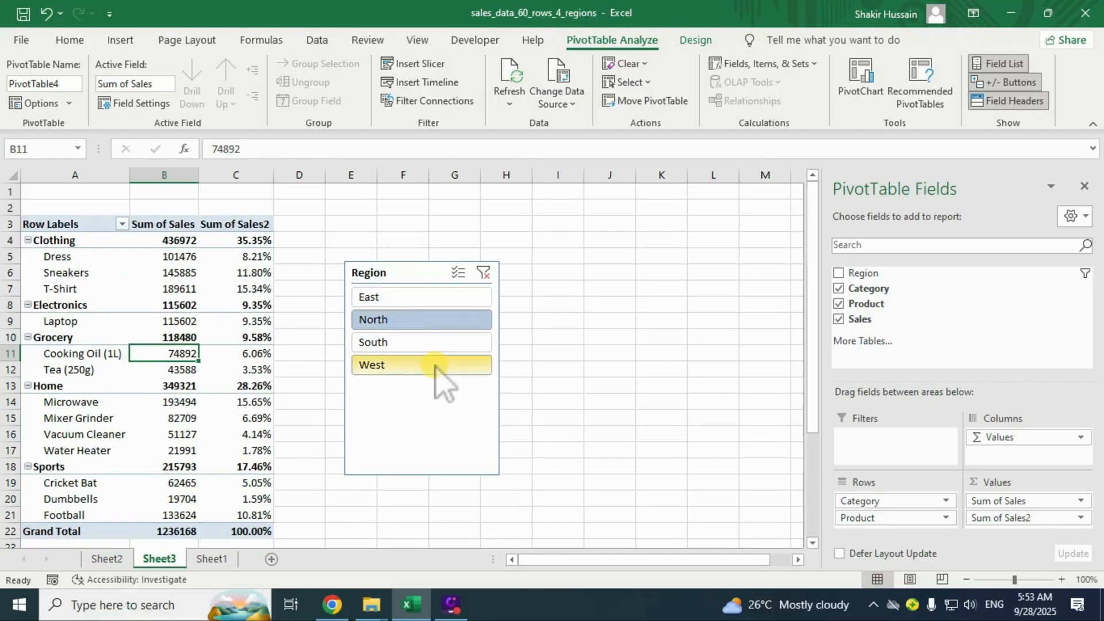
left_click(403, 344)
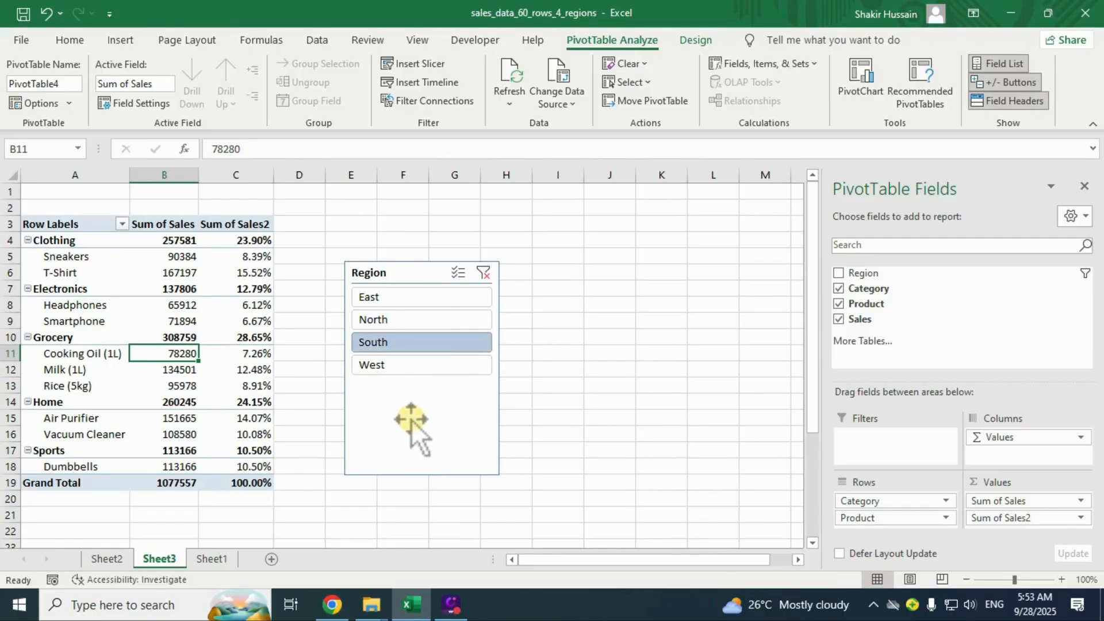
left_click(386, 368)
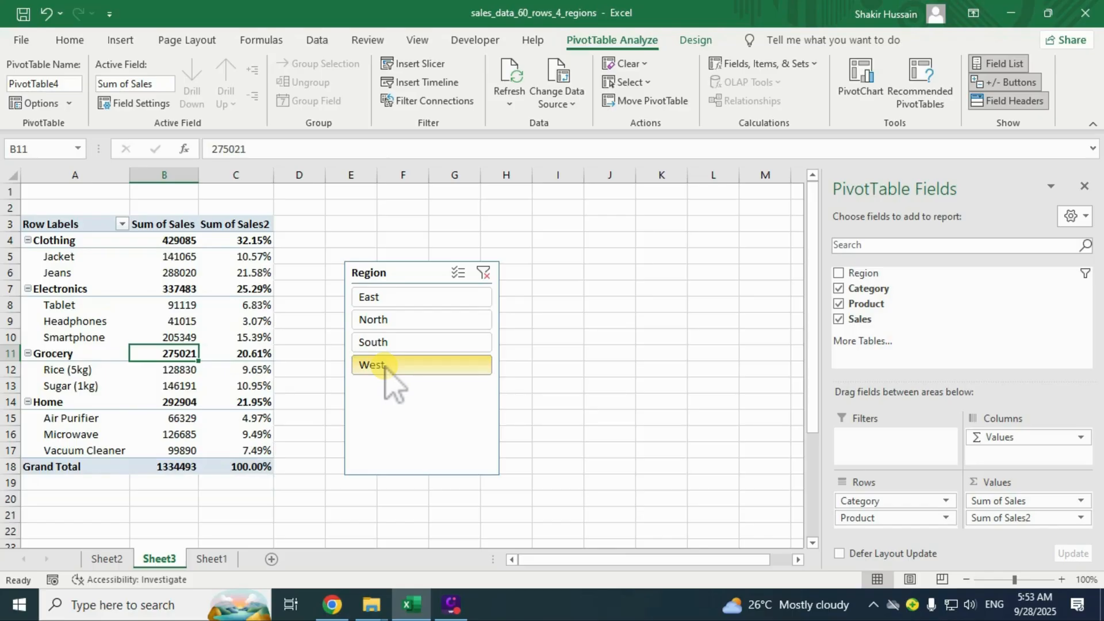
left_click(483, 274)
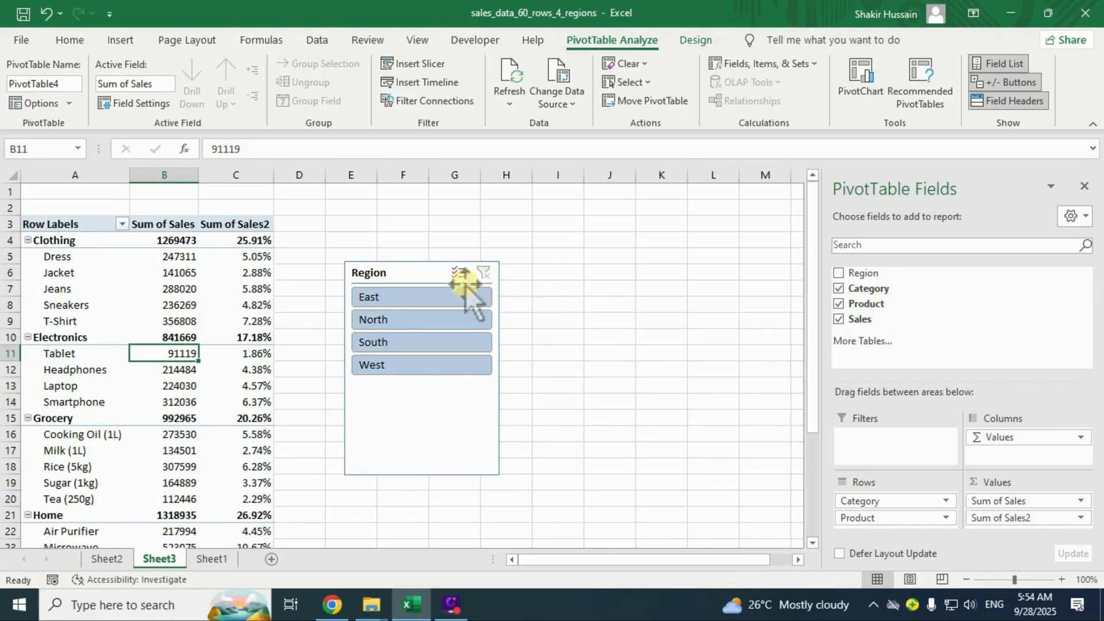
left_click(416, 266)
key("Delete")
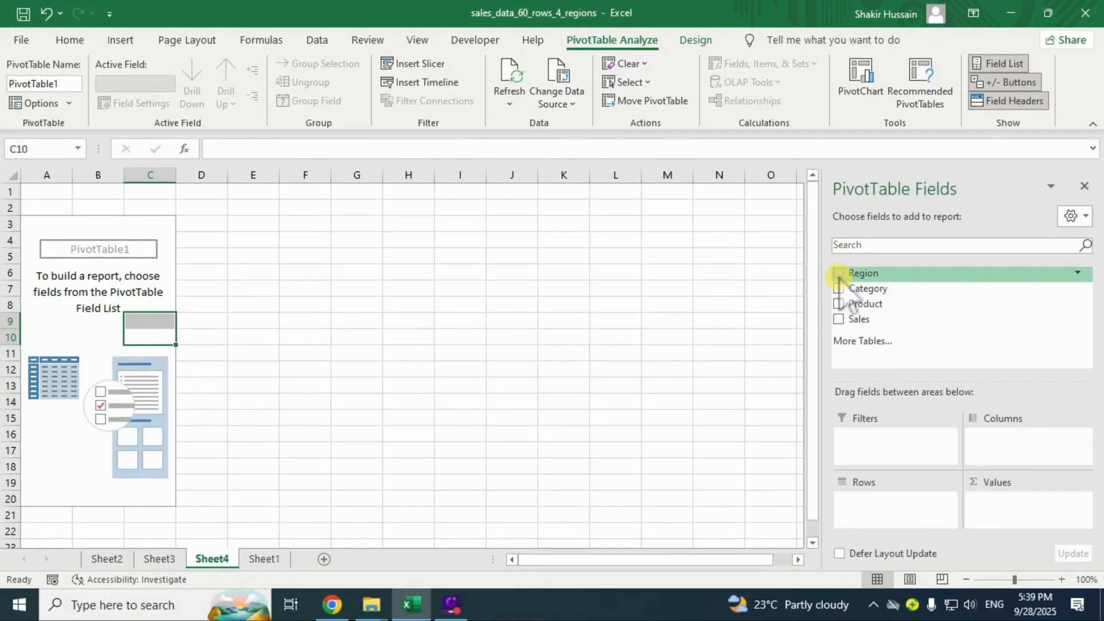
Check Region, Category and Sales, giving sums like East 1251832 and West 1334493.
left_click(838, 273)
left_click(838, 288)
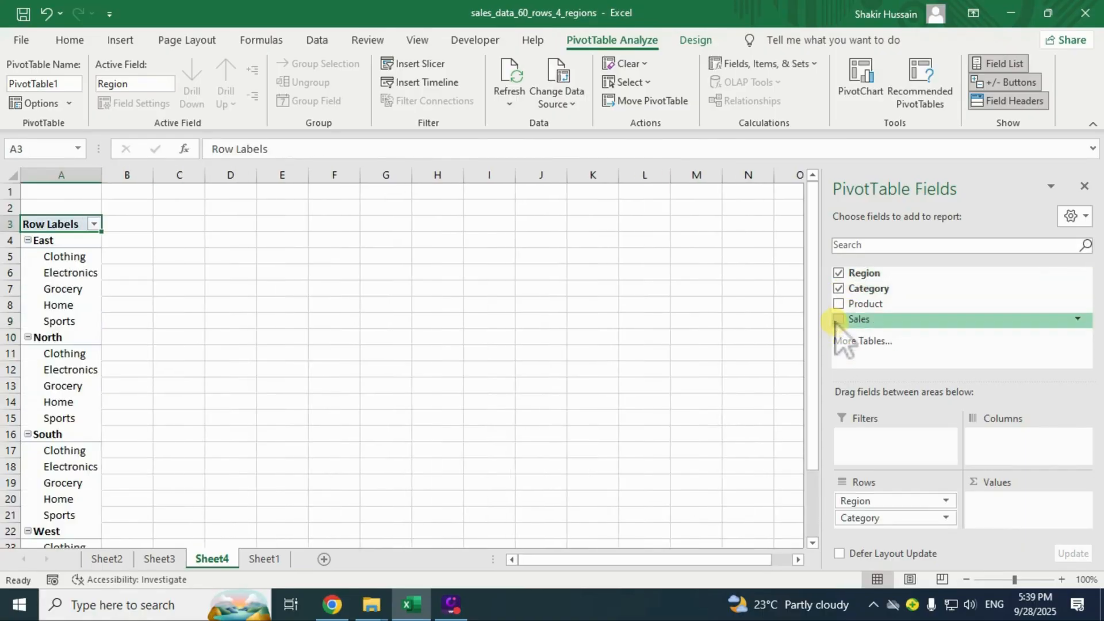
left_click(838, 320)
left_click(139, 318)
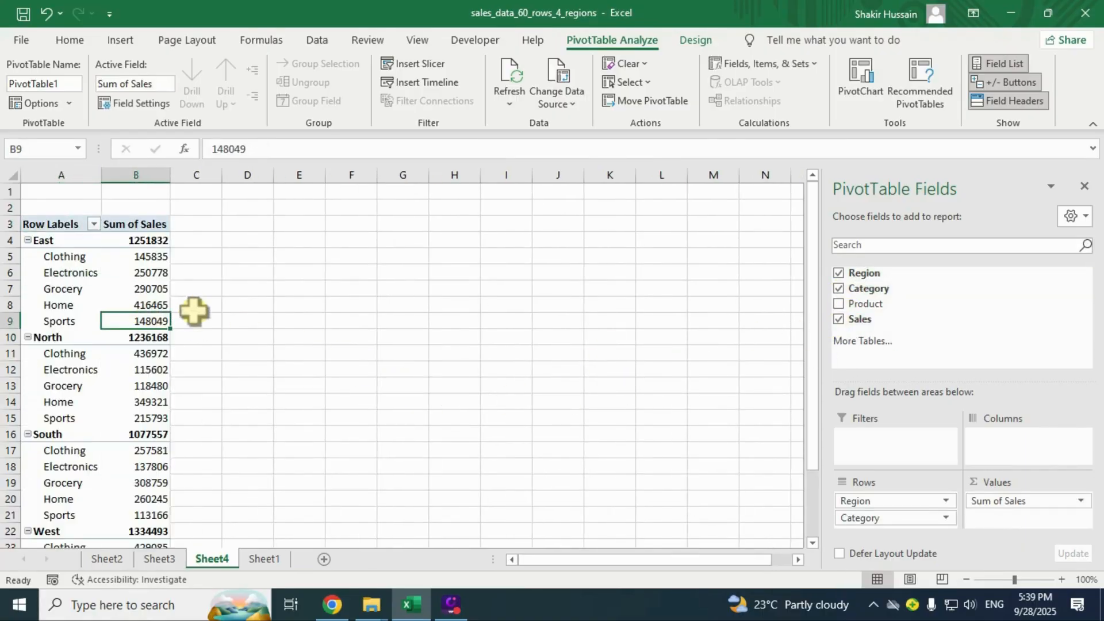
left_click(79, 248)
left_click(62, 242)
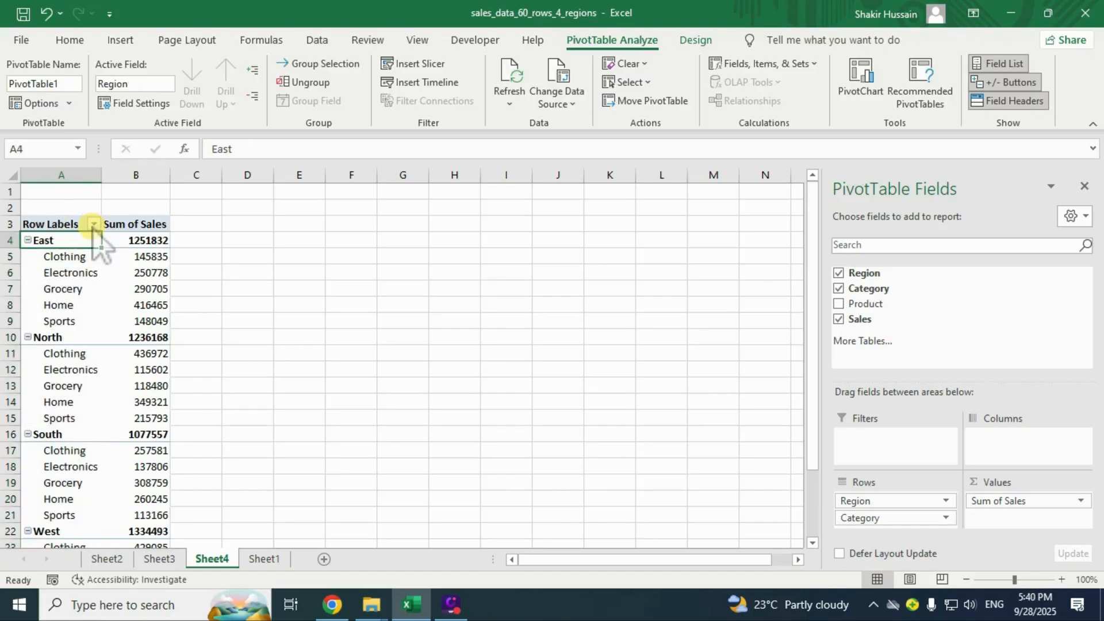
Try sorting the regions Z to A, then restore them to A to Z order.
left_click(93, 225)
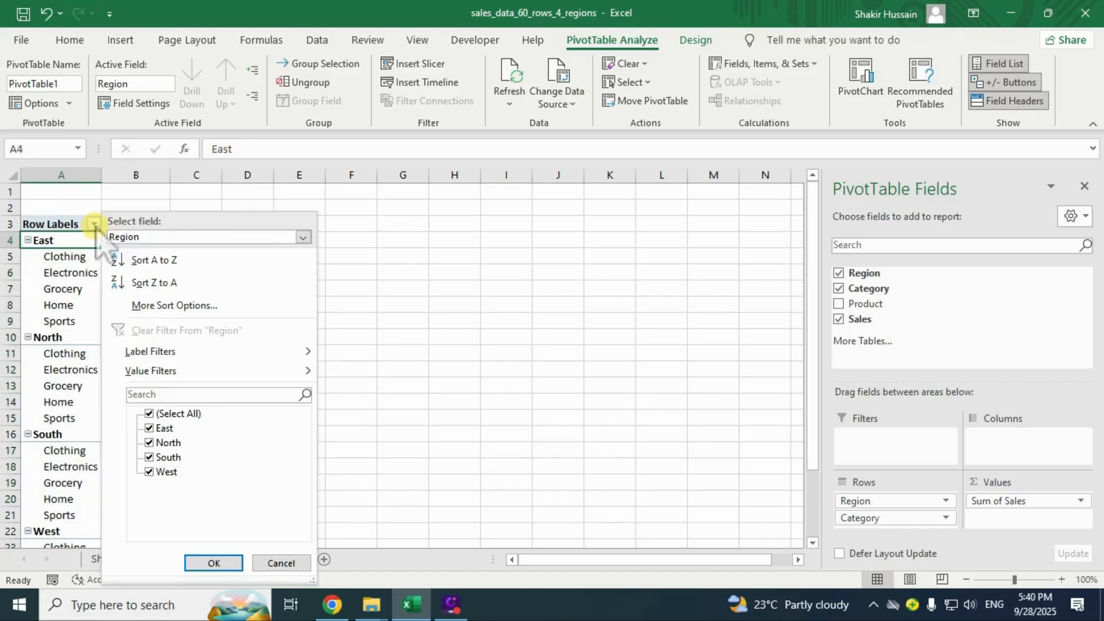
left_click(155, 282)
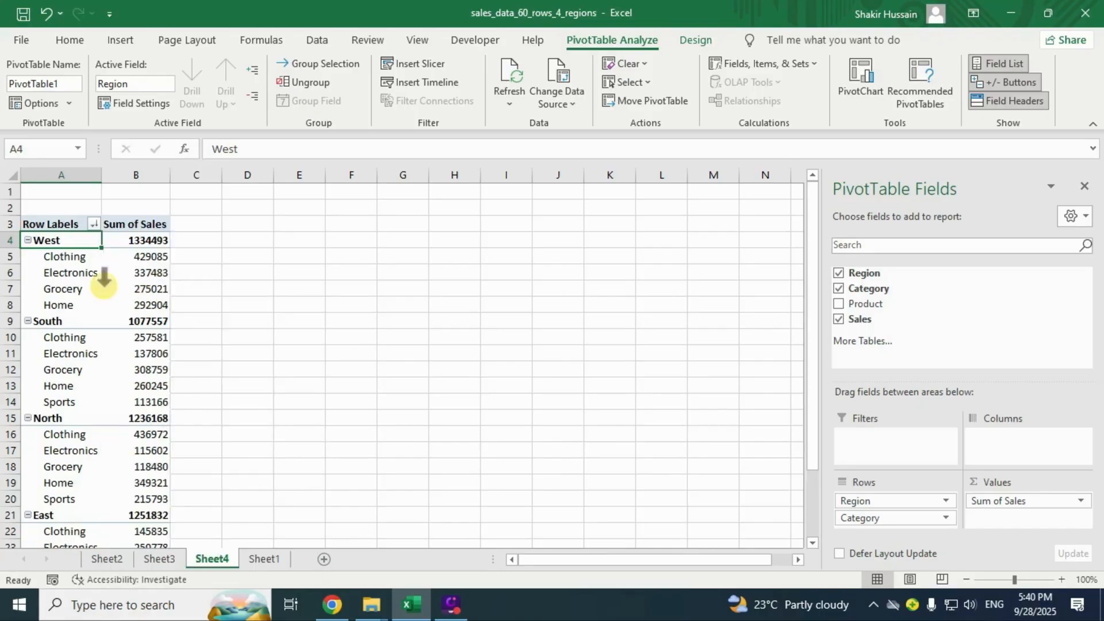
left_click(94, 224)
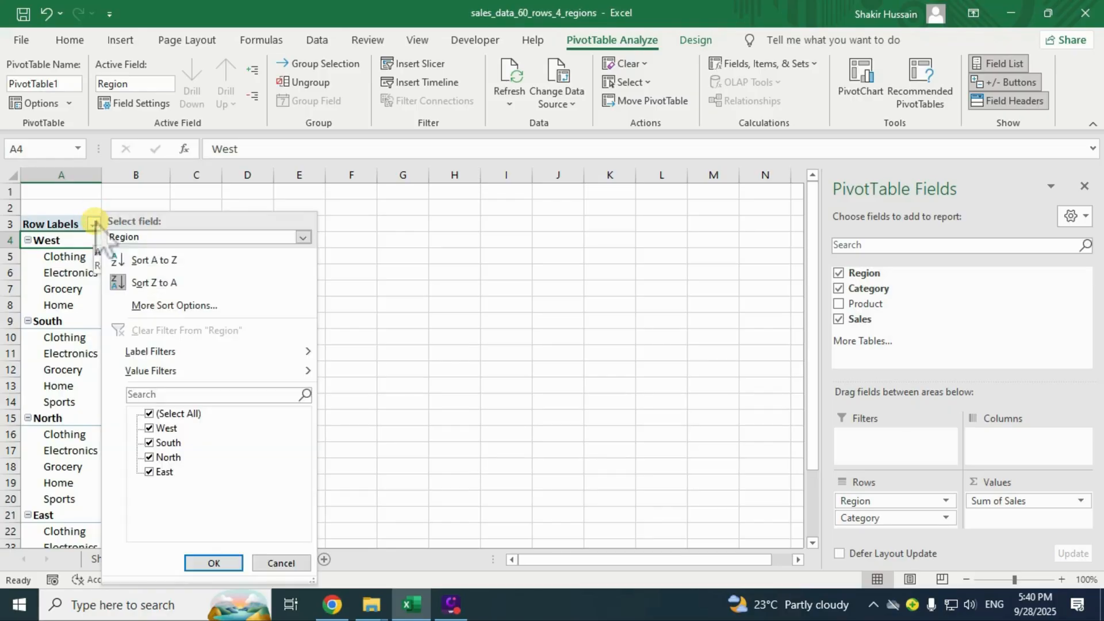
left_click(153, 257)
left_click(79, 257)
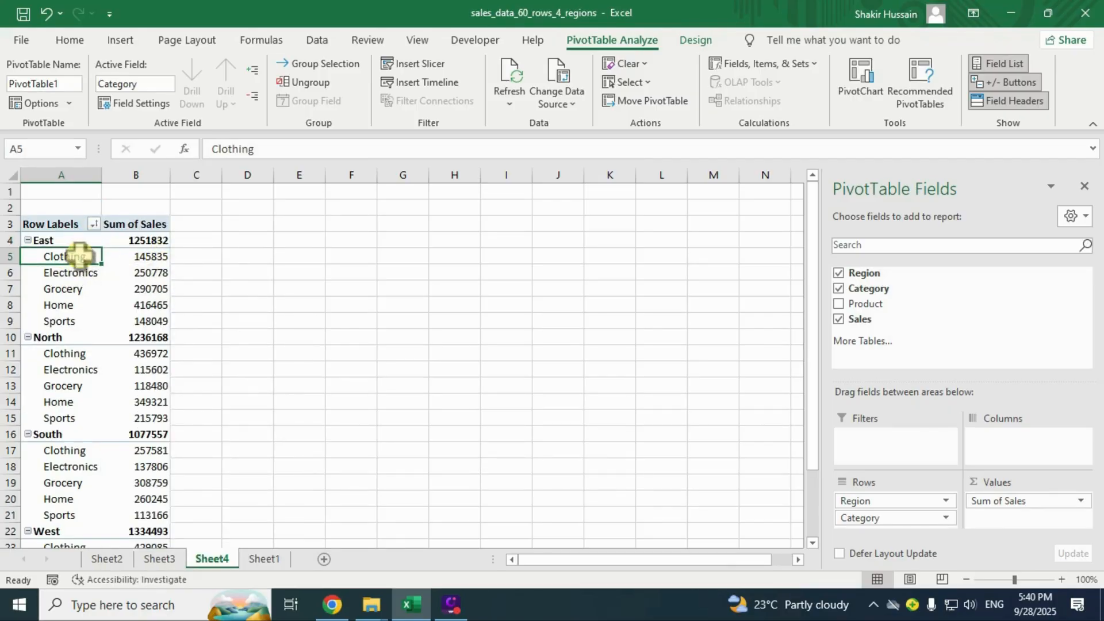
Sort the categories Z to A and check that Sports now comes first.
left_click(93, 224)
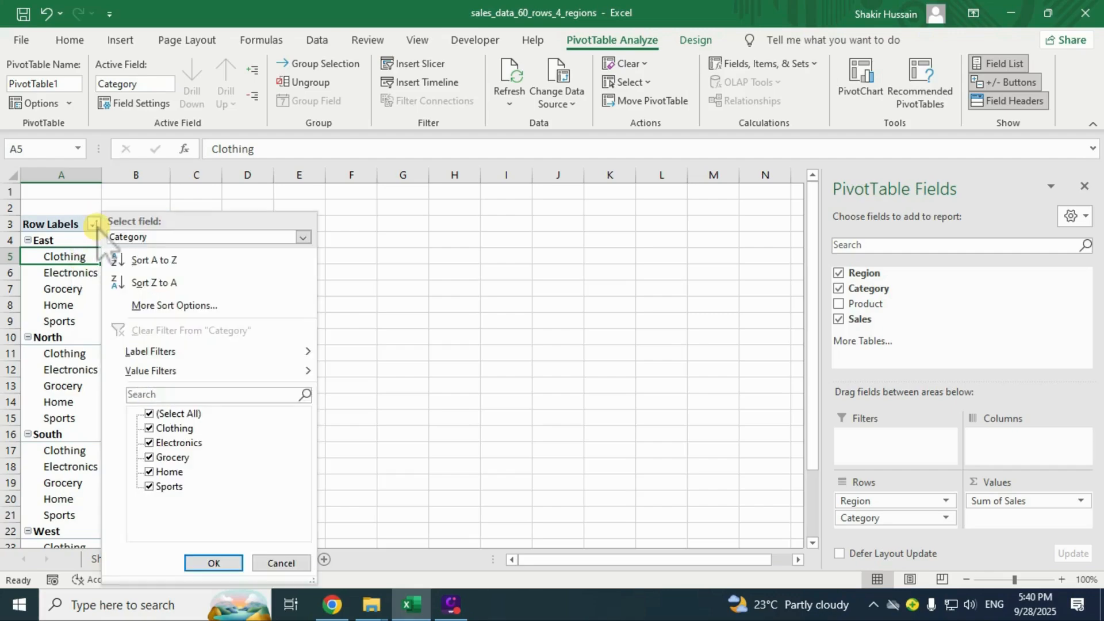
left_click(155, 283)
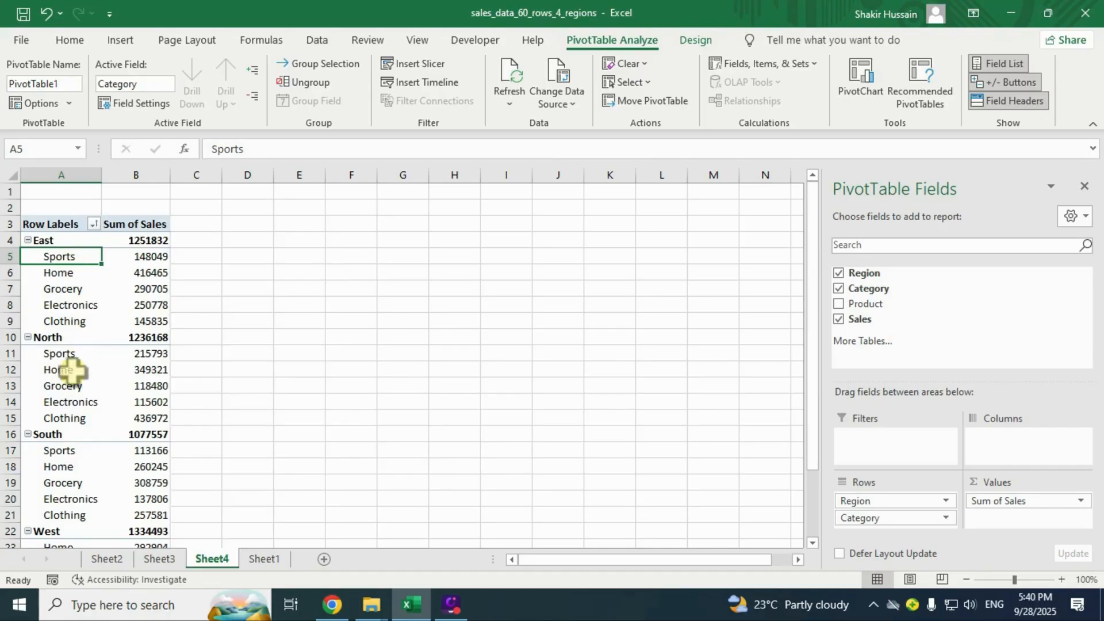
scroll(59, 371, "down", 3)
scroll(59, 385, "down", 1)
scroll(67, 379, "up", 4)
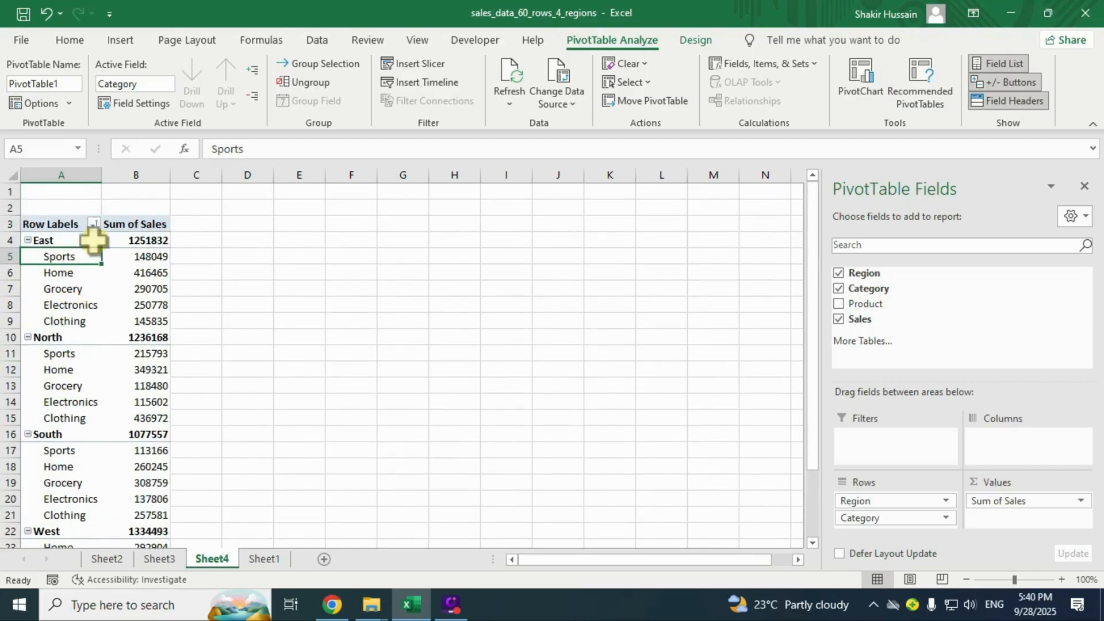
left_click(147, 256)
left_click(83, 257)
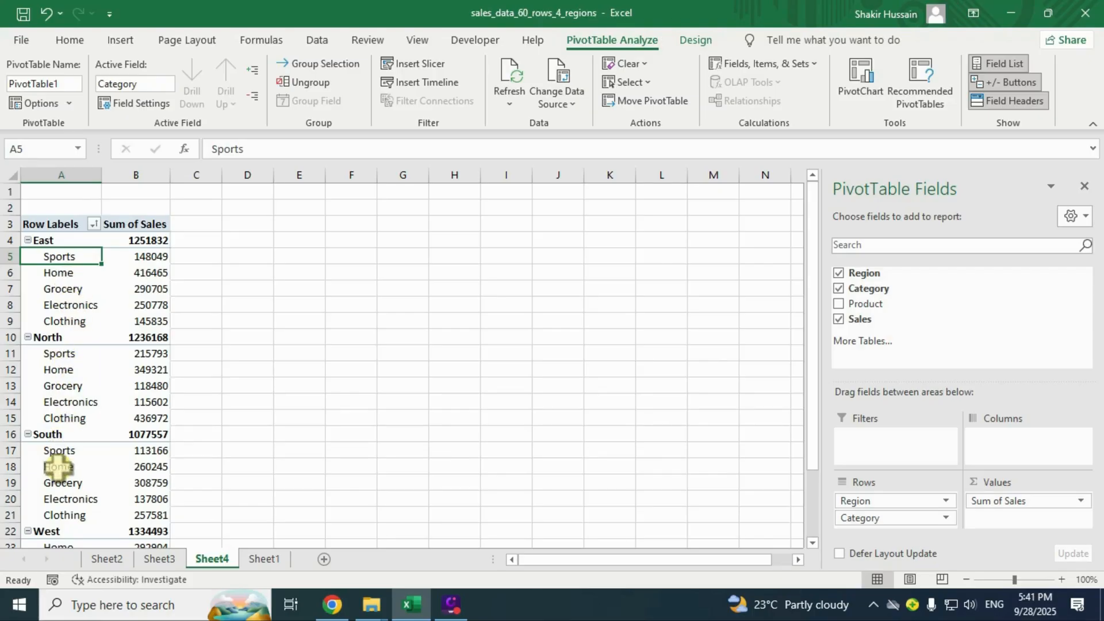
scroll(84, 460, "down", 2)
scroll(84, 451, "up", 2)
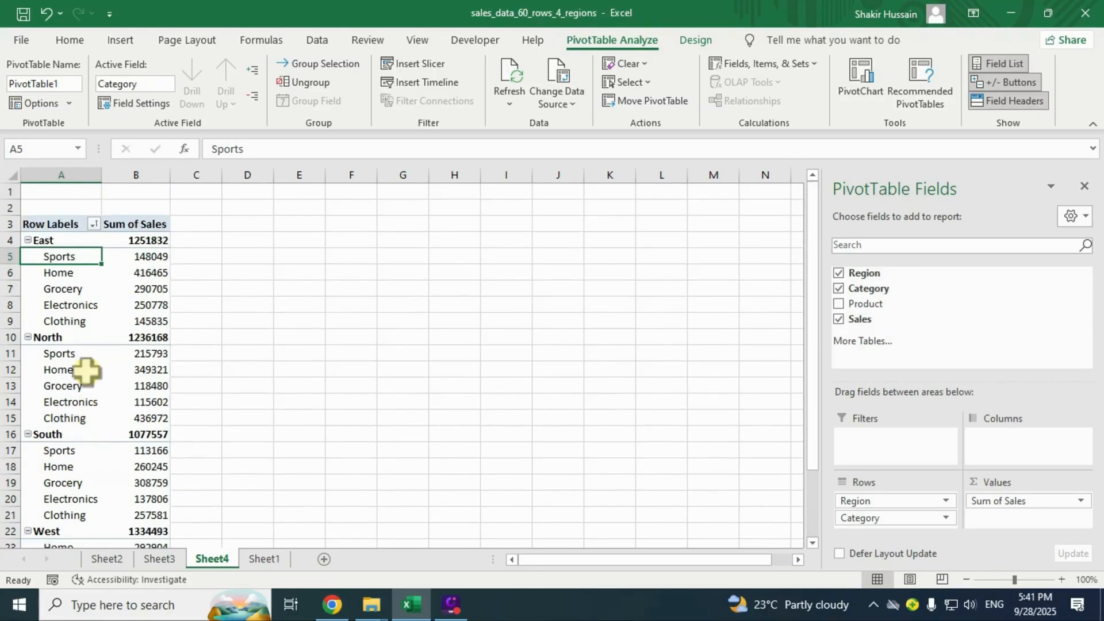
Revert the categories to A to Z, then reapply Z to A sorting within each region.
left_click(93, 224)
left_click(153, 258)
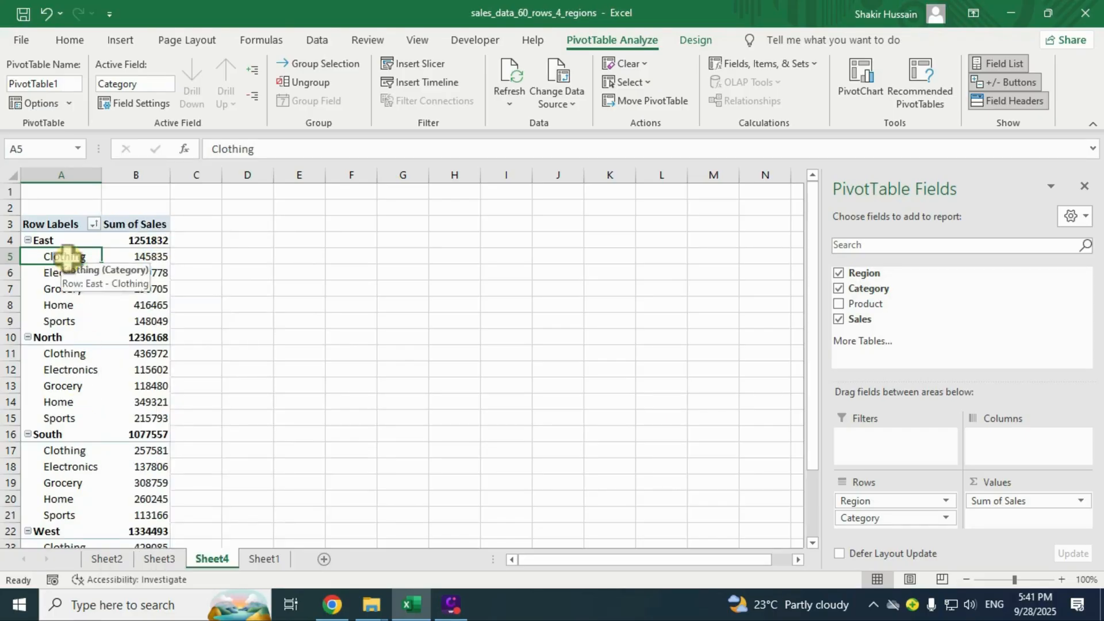
left_click(93, 224)
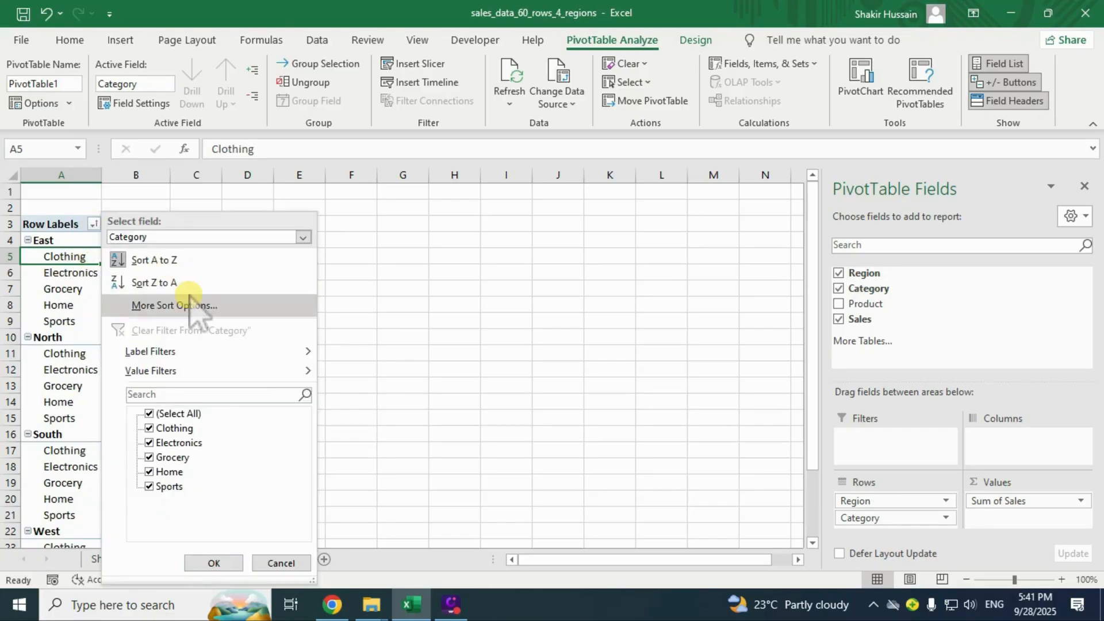
left_click(157, 281)
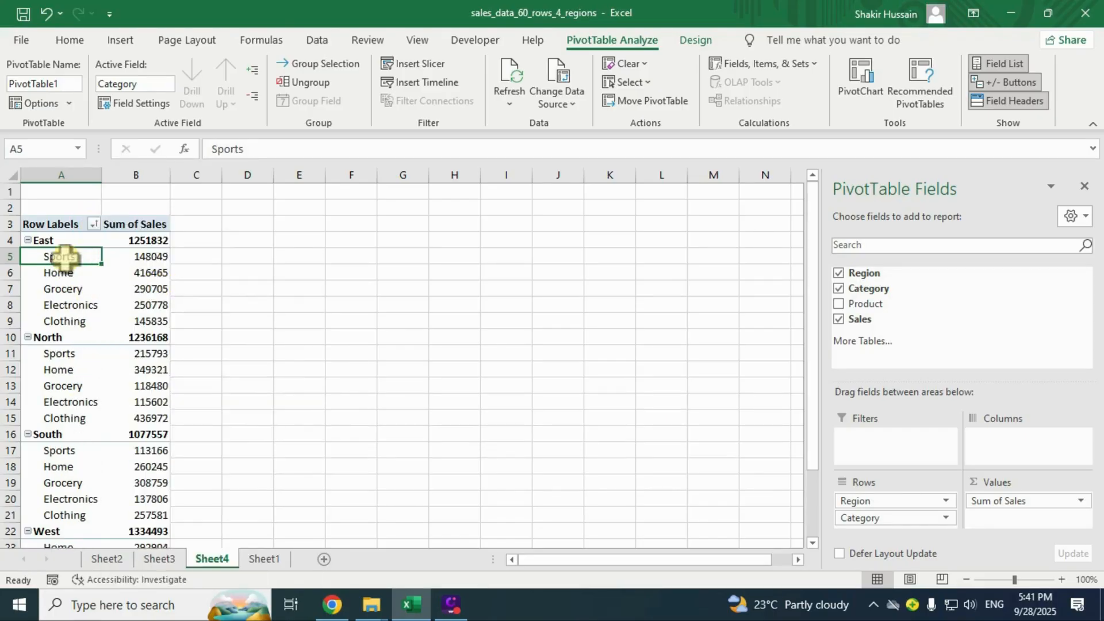
left_click(99, 337)
left_click(52, 241)
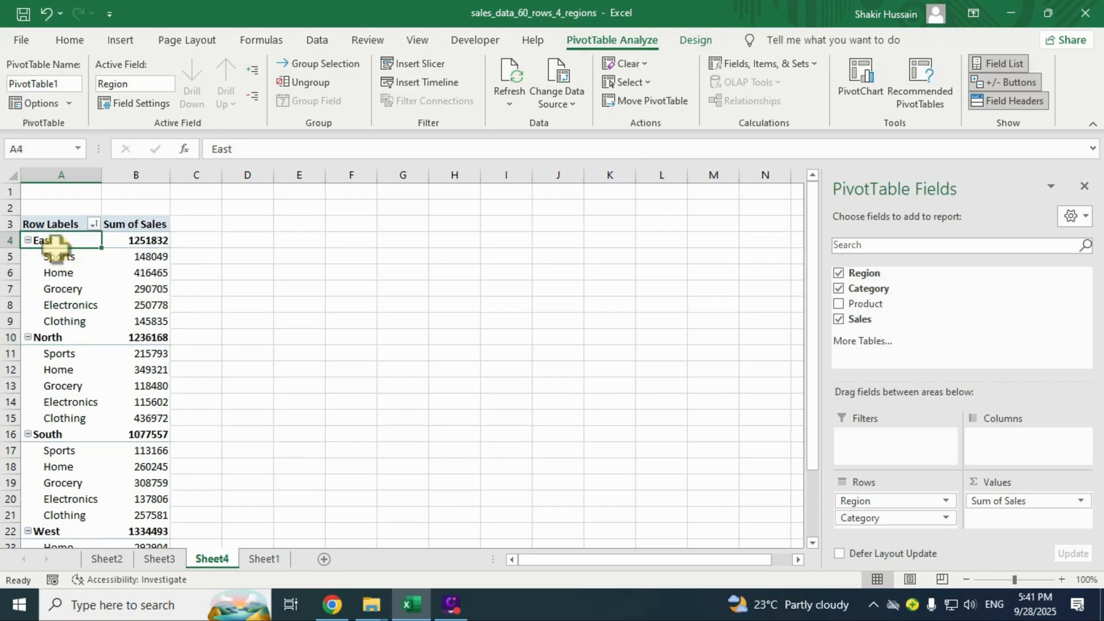
left_click(46, 338)
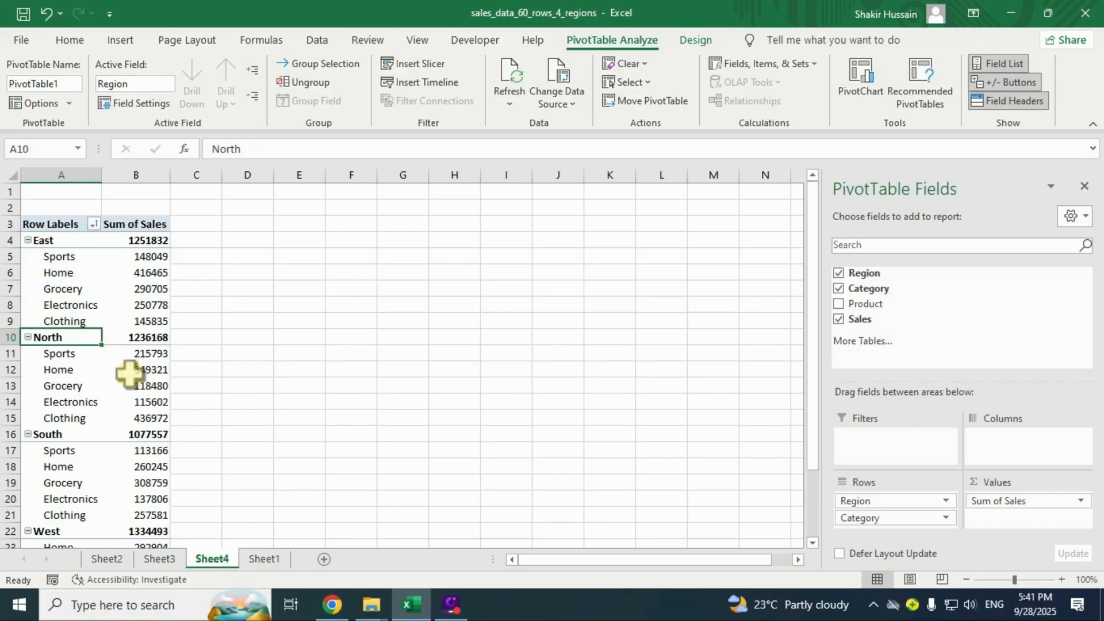
left_click(50, 240)
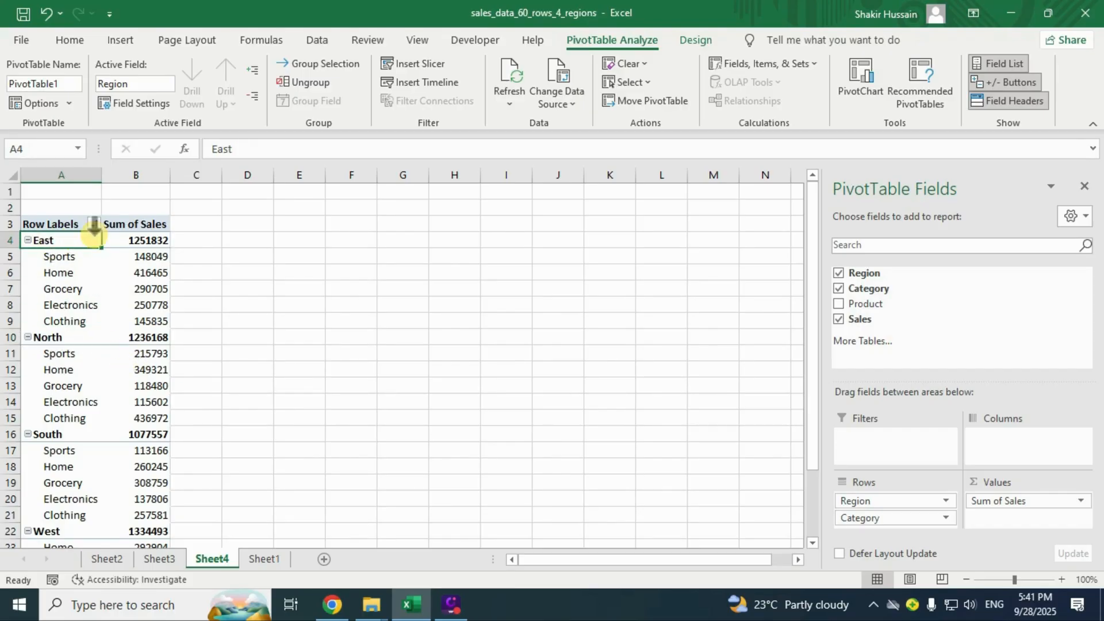
Type north over East in A4 to move North to the top of the regions.
type("north")
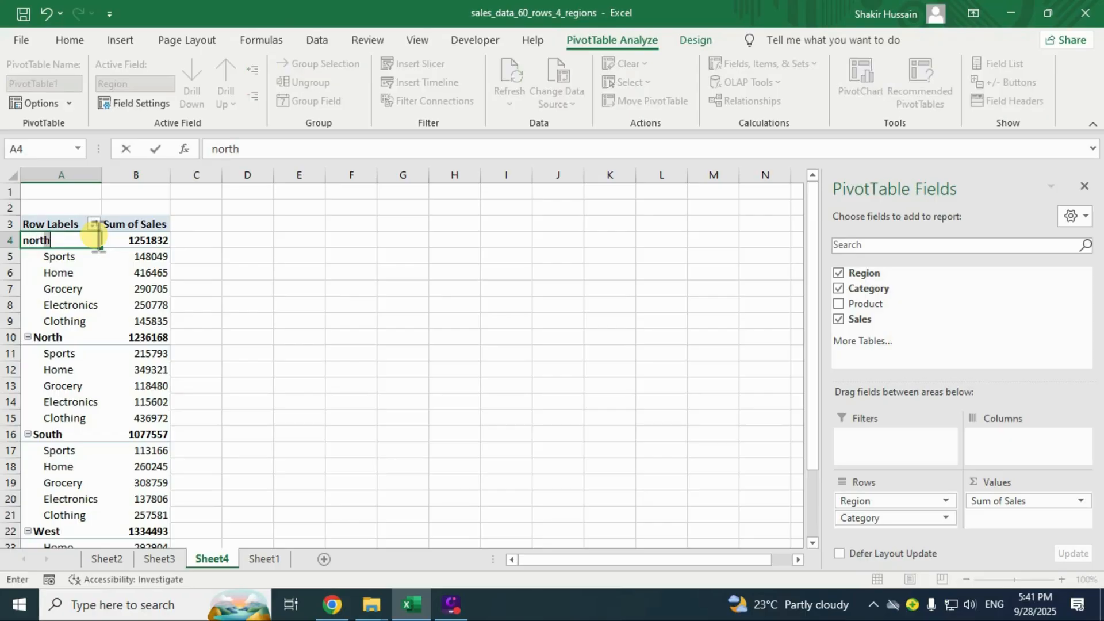
key("Return")
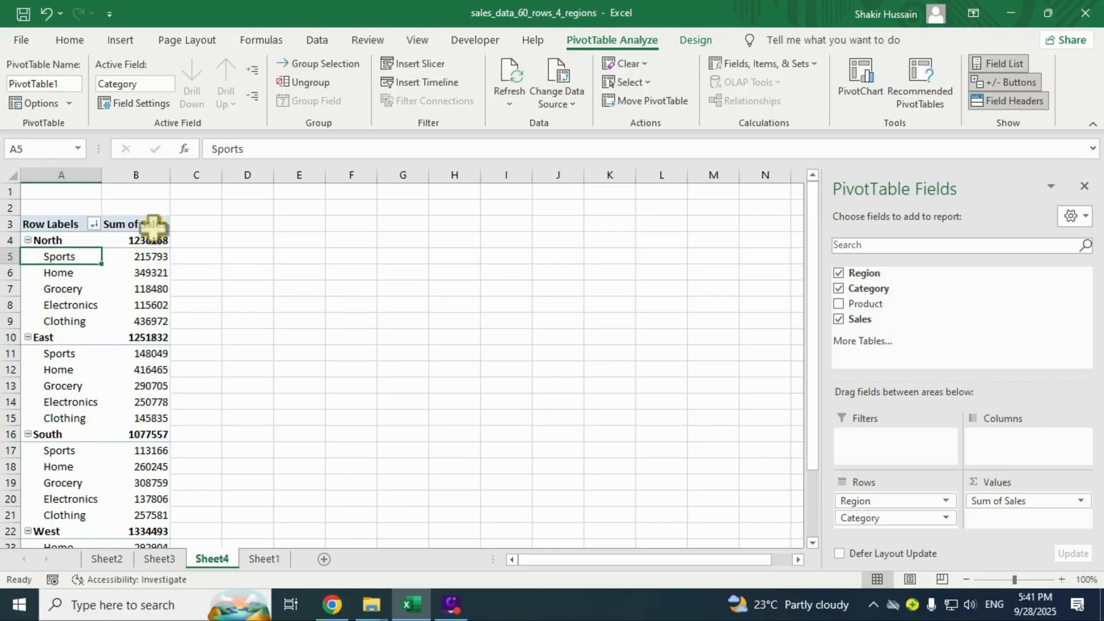
left_click(33, 240)
left_click(59, 339)
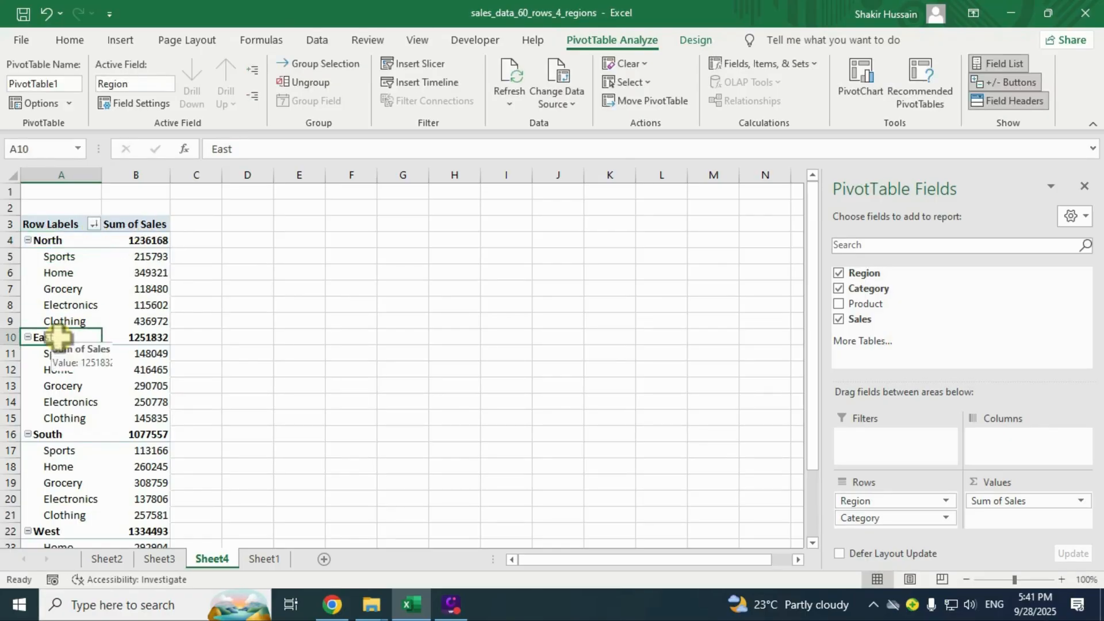
left_click(58, 435)
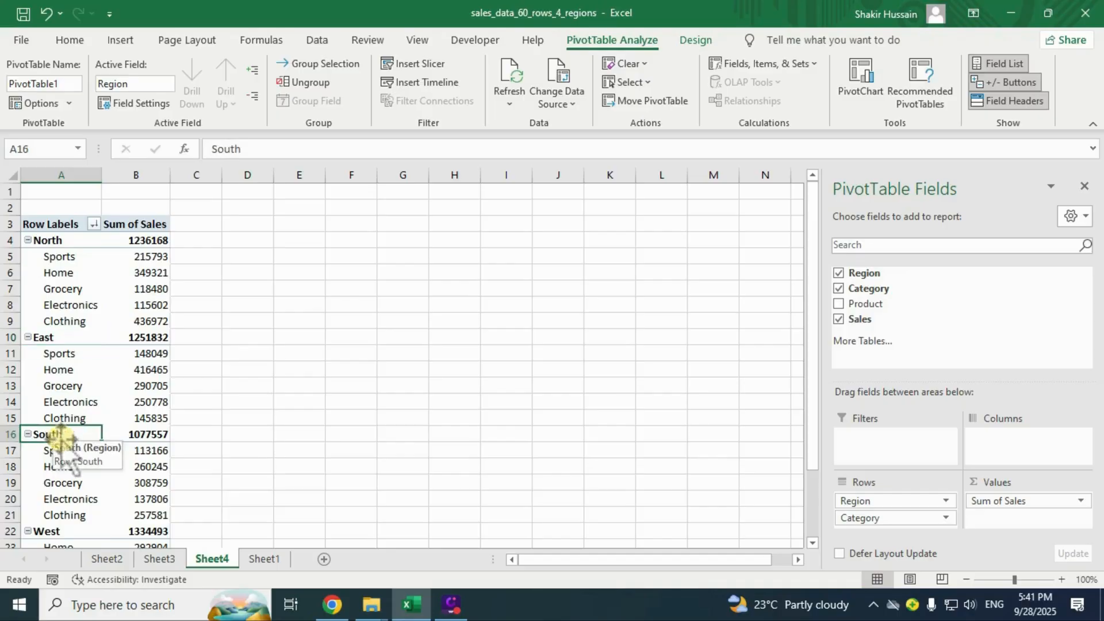
left_click(57, 241)
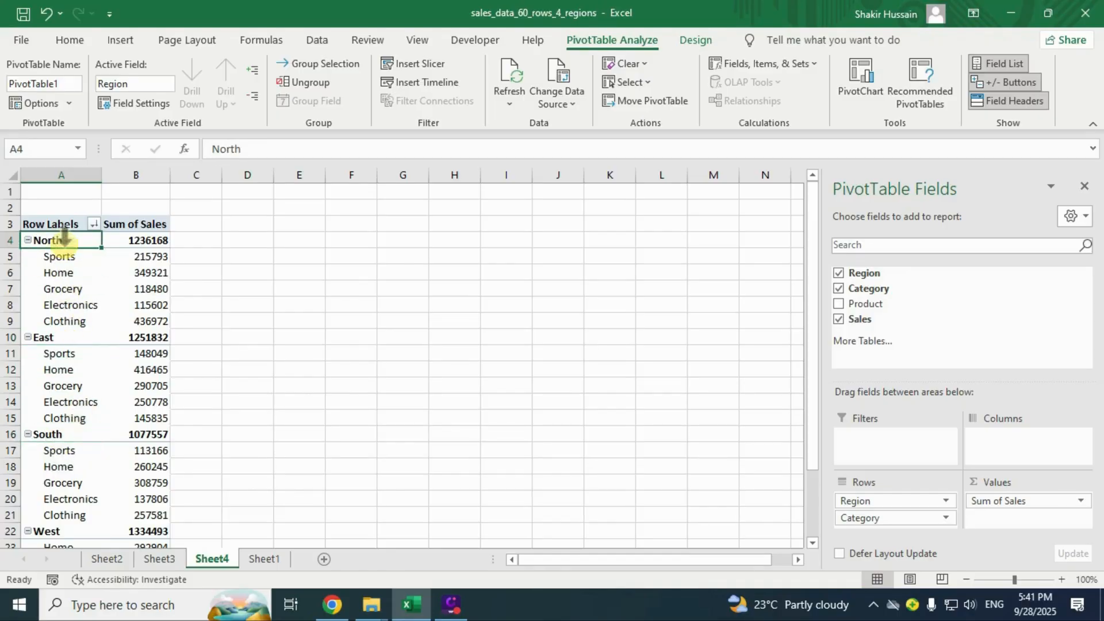
left_click(55, 434)
left_click(60, 245)
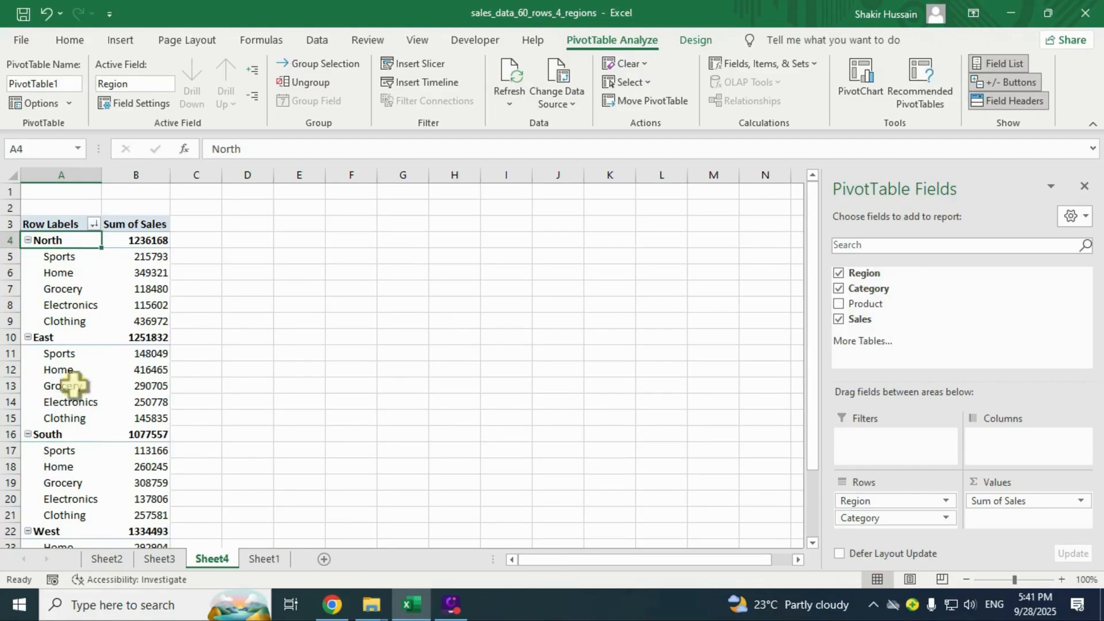
left_click(65, 435)
left_click(77, 241)
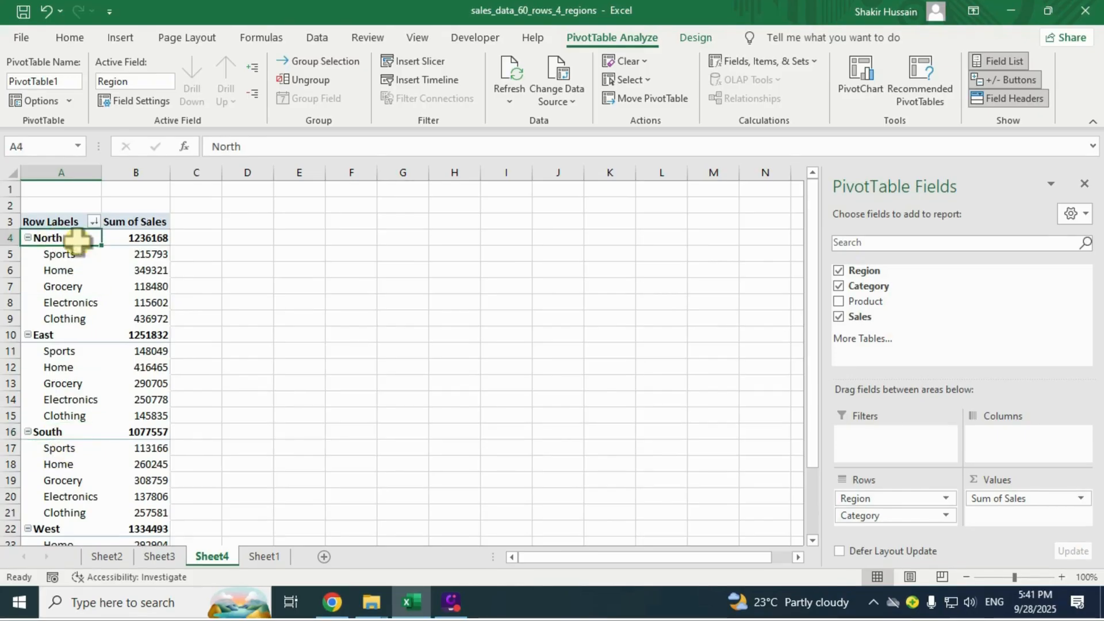
Type south over North in A4, so regions run South, North, East, West.
type("south")
key("Return")
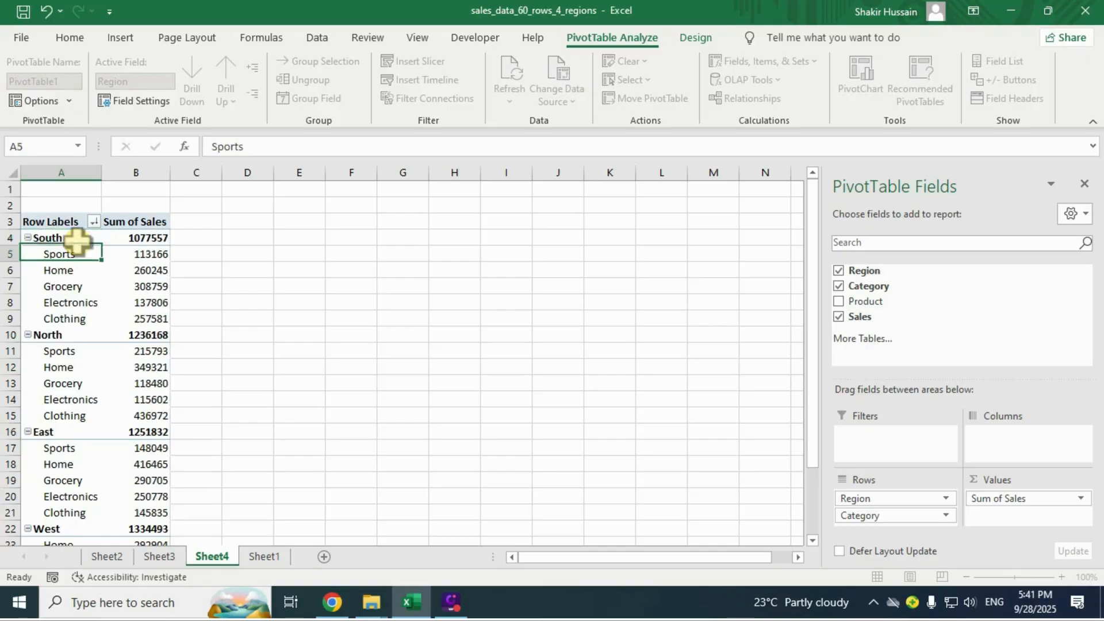
left_click(64, 235)
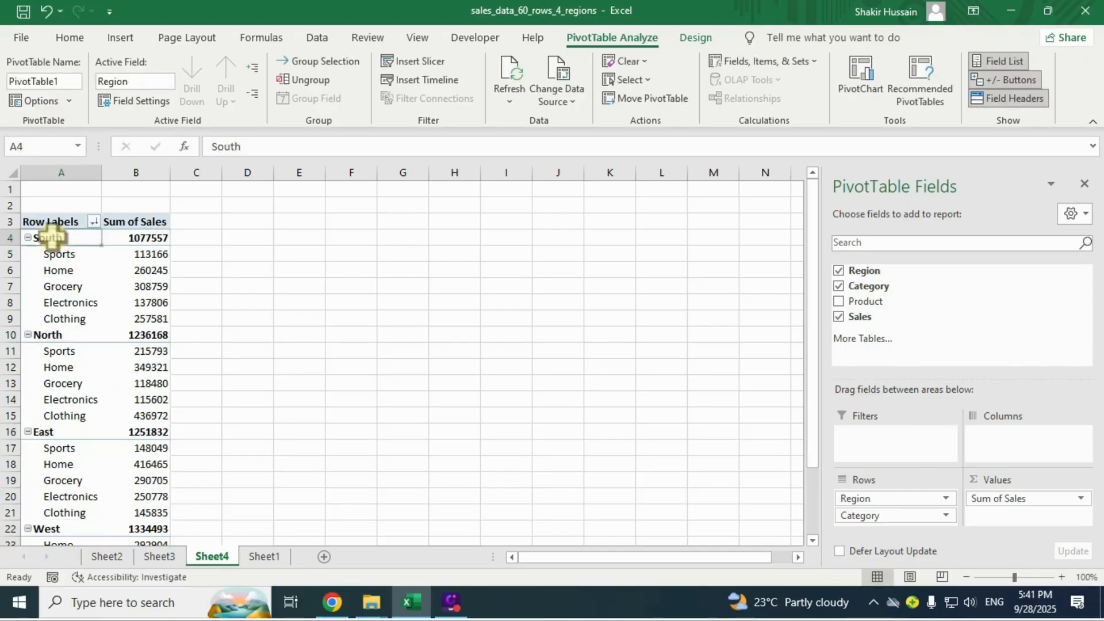
left_click(62, 327)
left_click(61, 252)
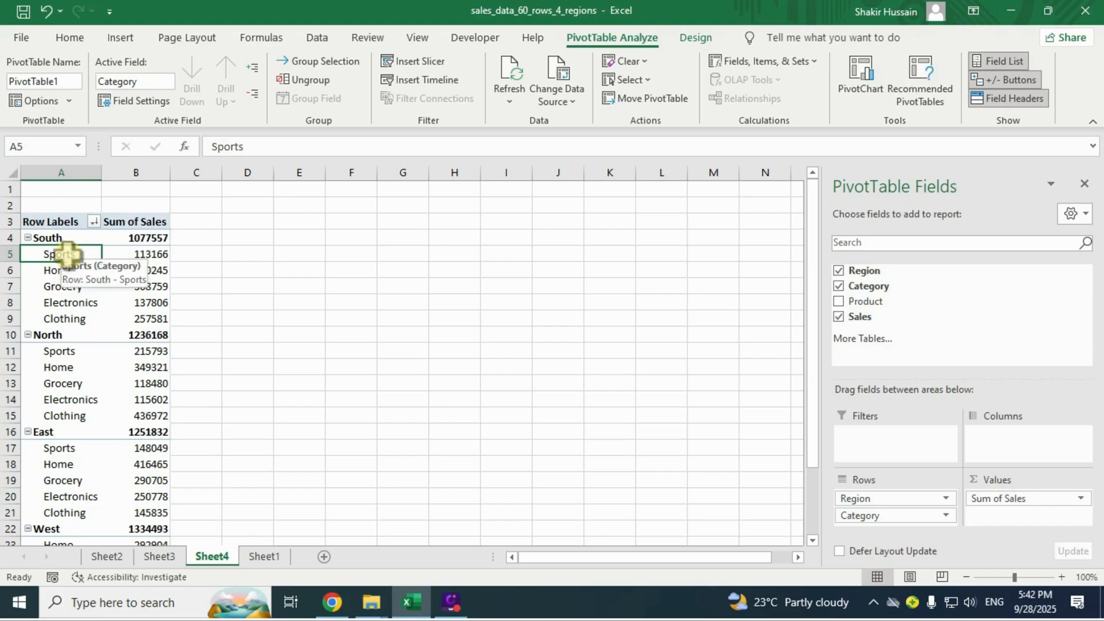
Type grocery over Sports in A5 and confirm Grocery now heads South, North and East.
type("grocery")
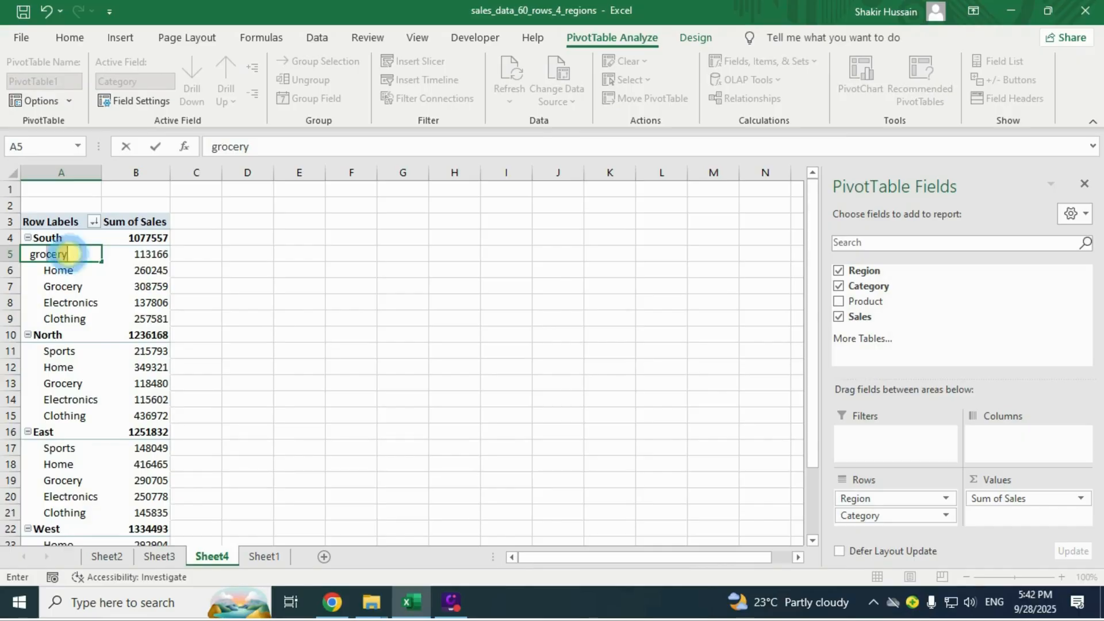
key("Return")
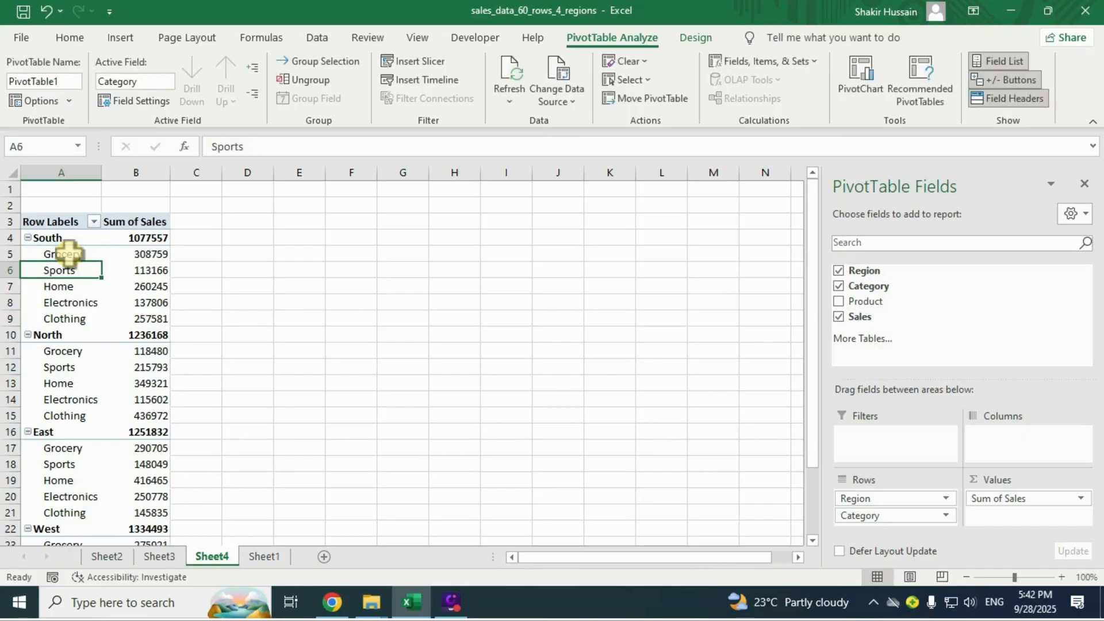
left_click(73, 252)
left_click(64, 355)
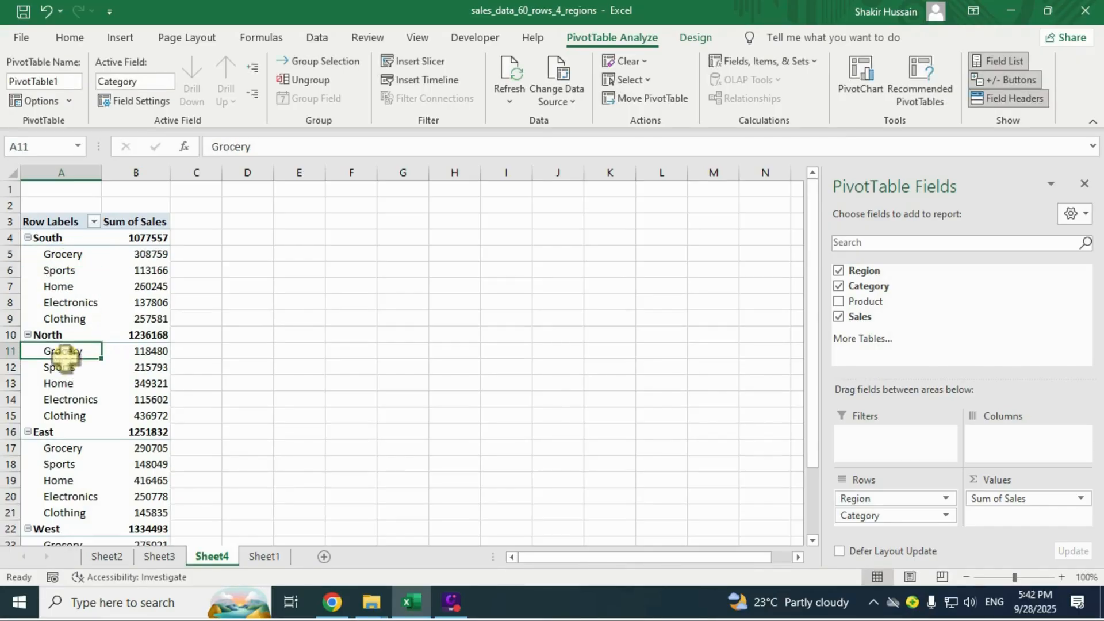
left_click(64, 446)
Review the category order across regions and the Row Labels sort options without changing anything.
scroll(68, 437, "down", 1)
left_click(70, 424)
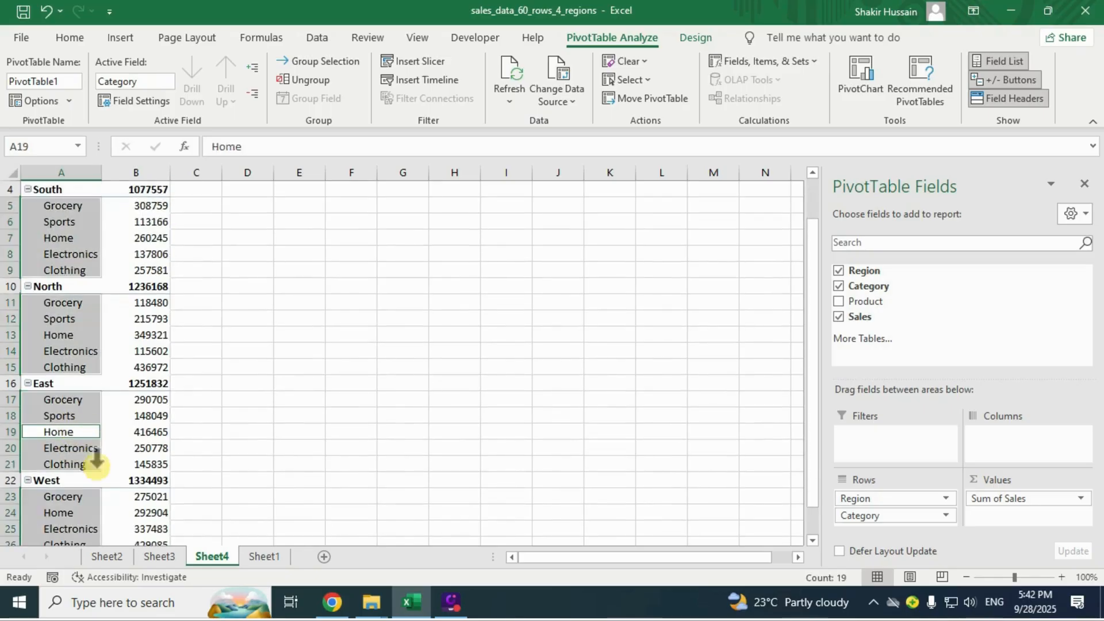
left_click(60, 417)
scroll(86, 419, "up", 1)
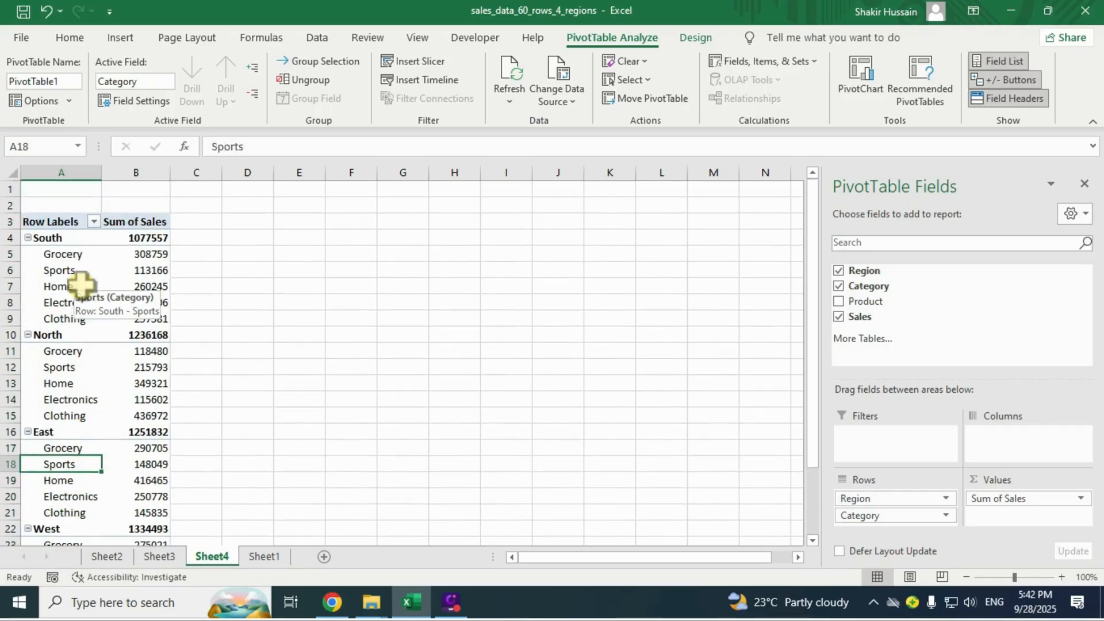
left_click(92, 222)
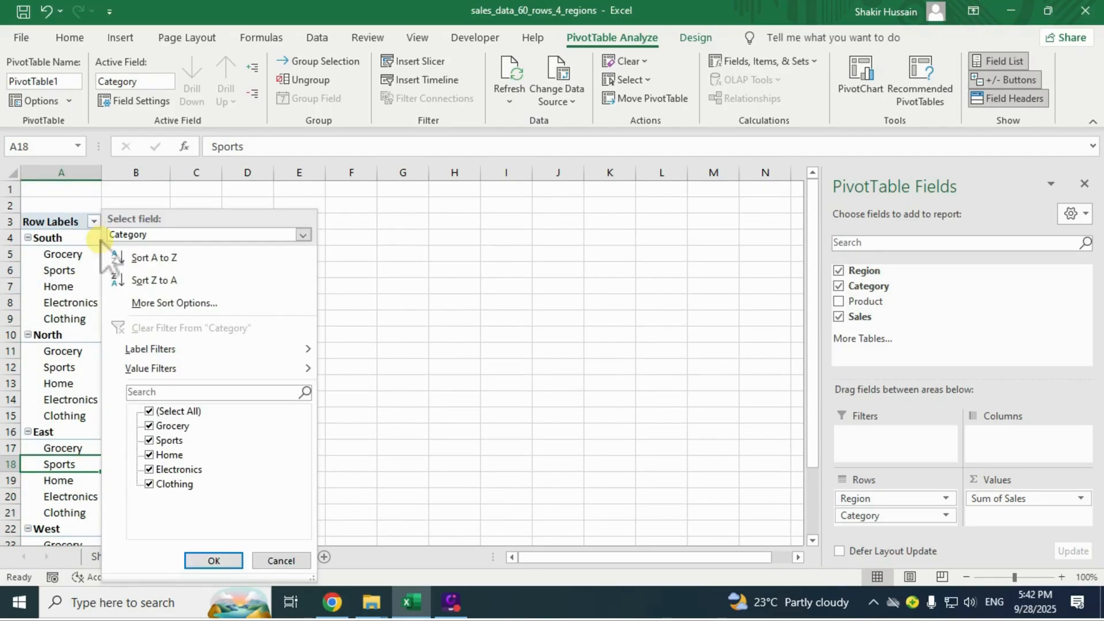
left_click(48, 256)
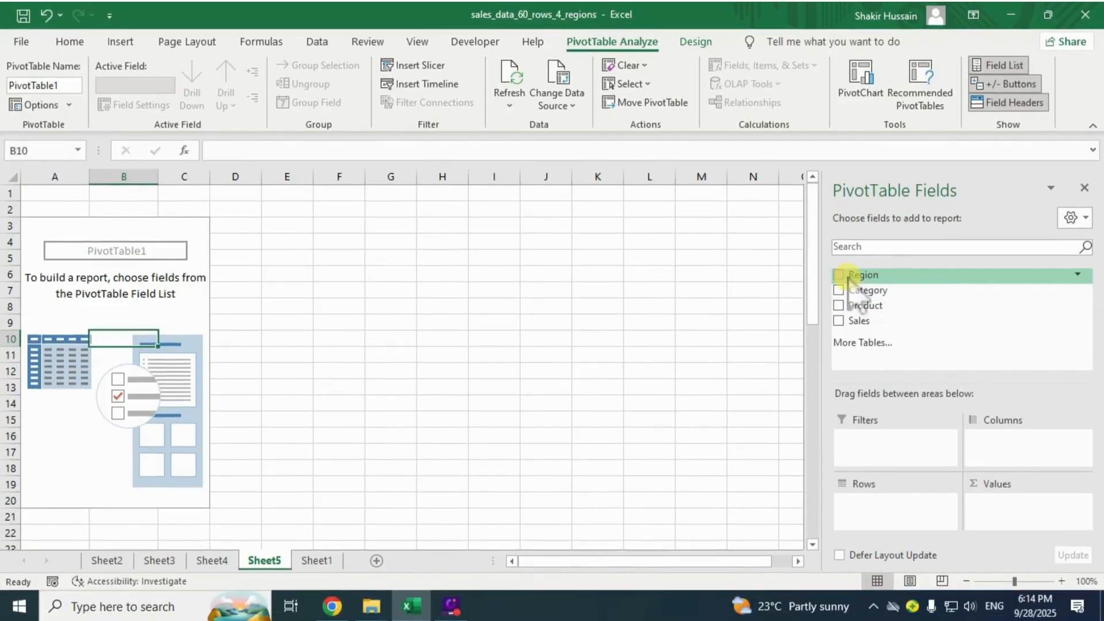
left_click(838, 272)
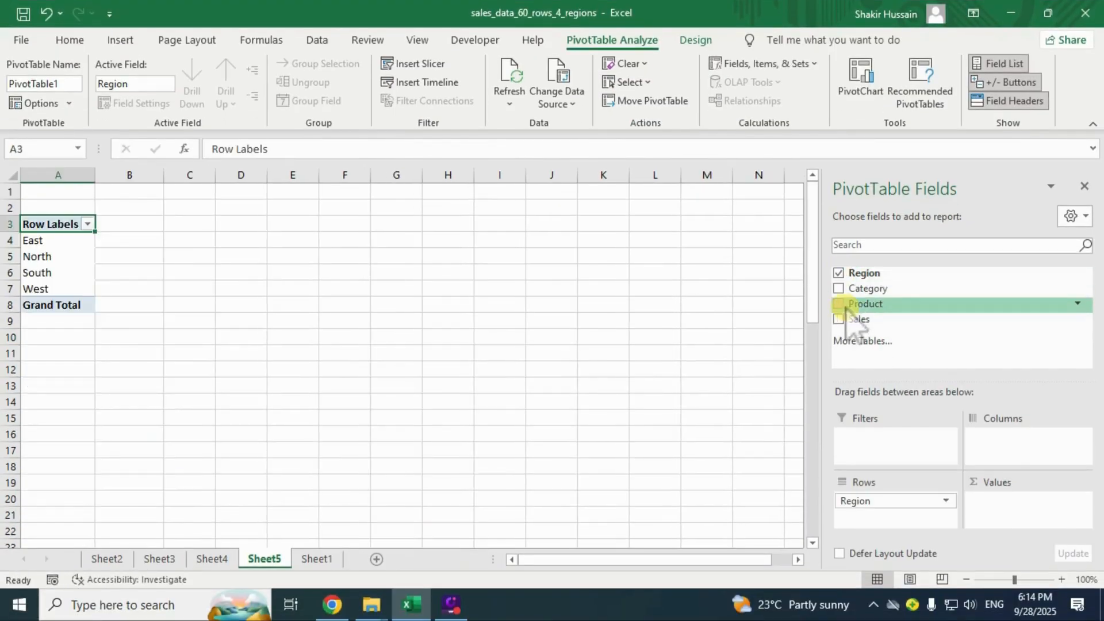
left_click(839, 304)
left_click(839, 319)
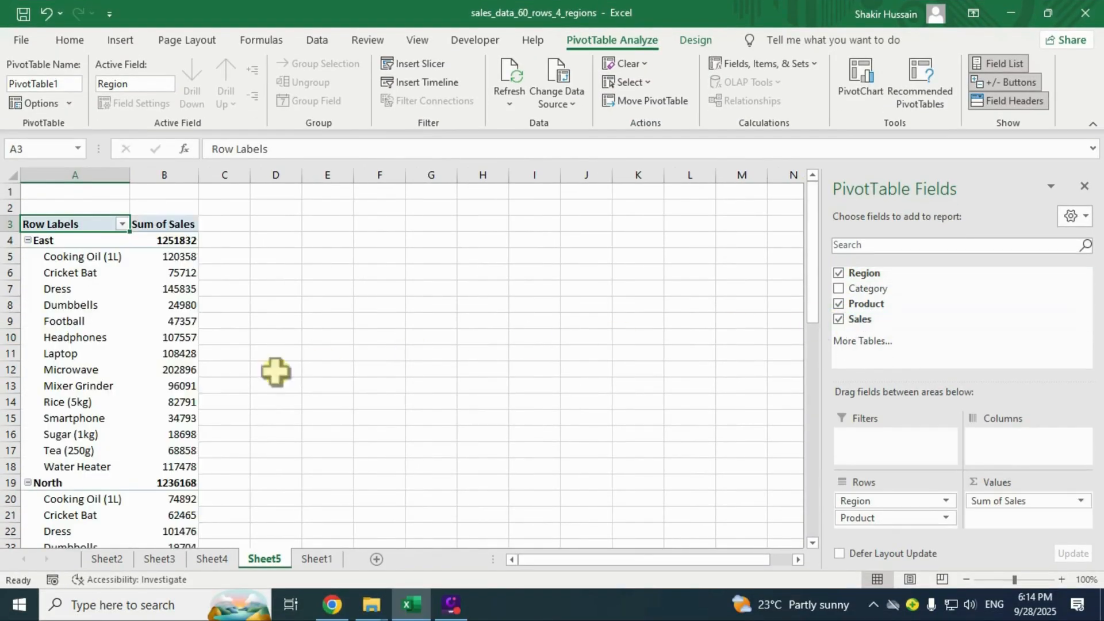
left_click(161, 367)
left_click(92, 384)
left_click_drag(86, 260, 67, 320)
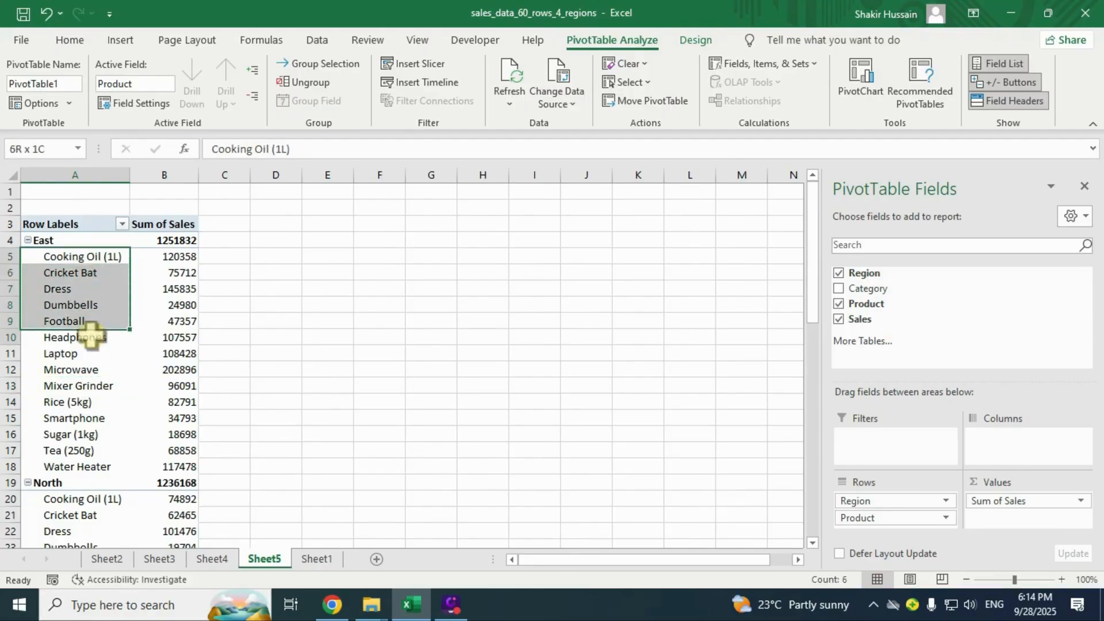
left_click(119, 340)
left_click(177, 261)
left_click_drag(177, 266, 190, 406)
left_click(172, 402)
left_click(58, 257)
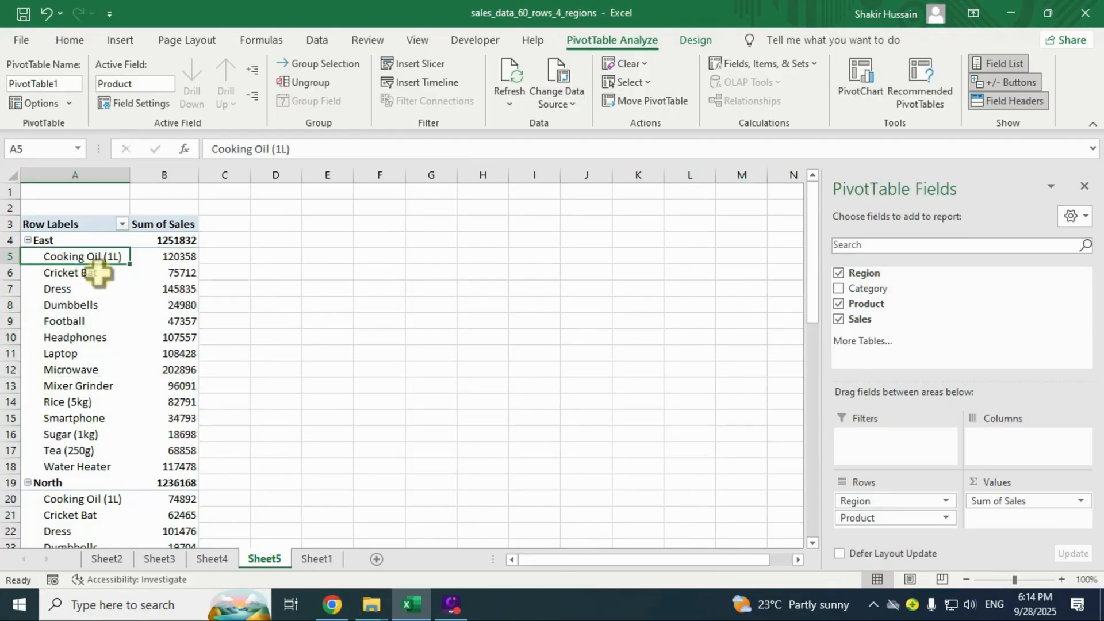
left_click(100, 305)
left_click_drag(177, 259, 180, 391)
scroll(181, 379, "down", 8)
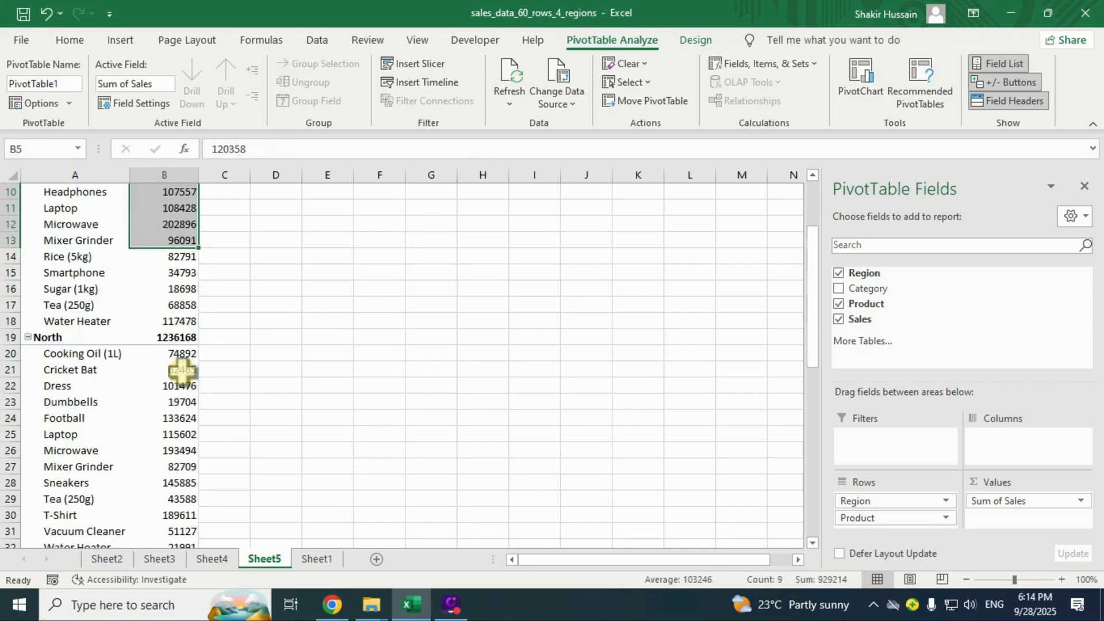
scroll(172, 391, "up", 8)
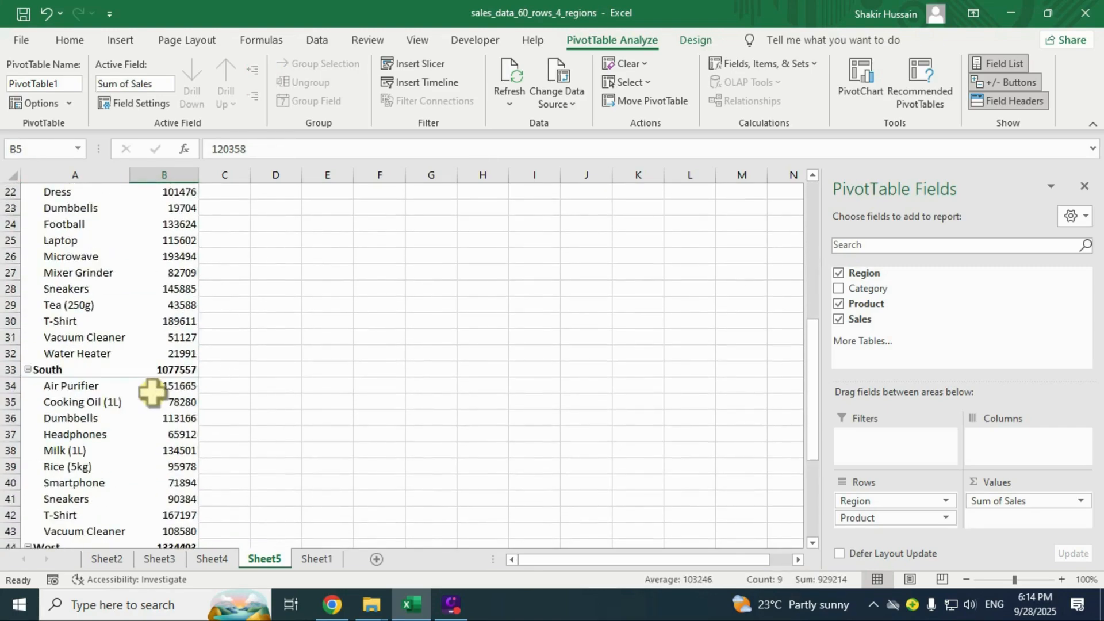
left_click(72, 339)
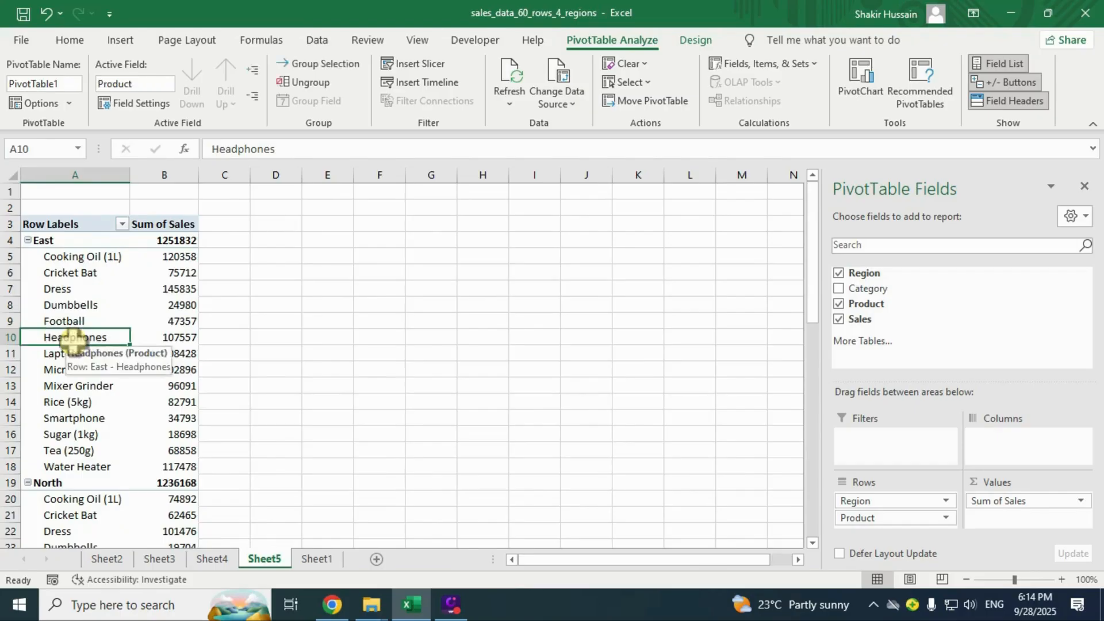
left_click(94, 321)
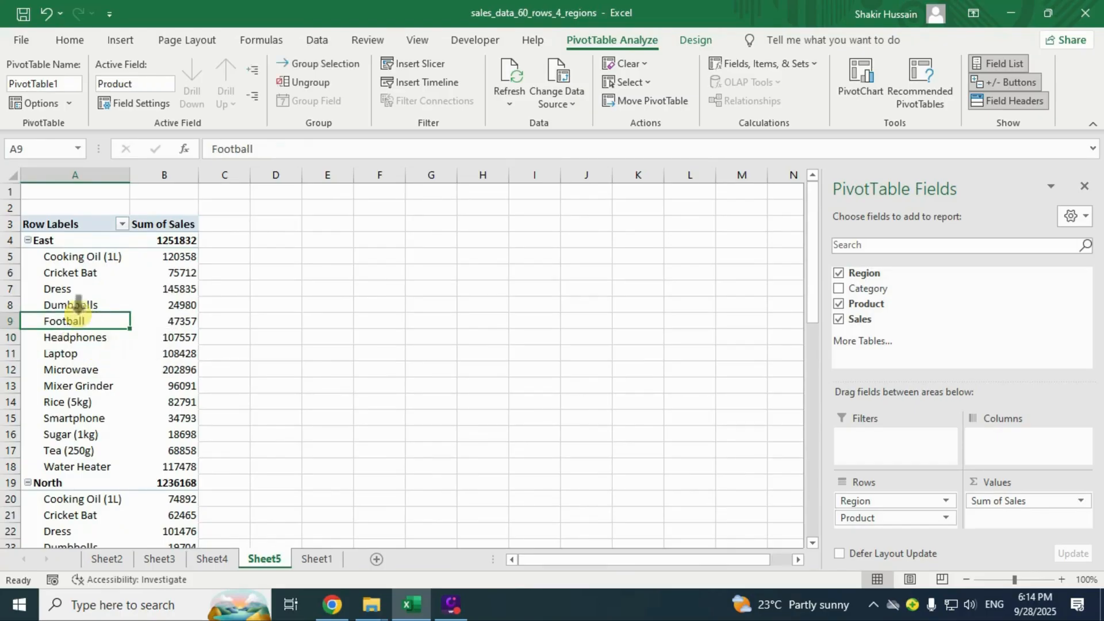
left_click(79, 314)
left_click(93, 298)
left_click(99, 322)
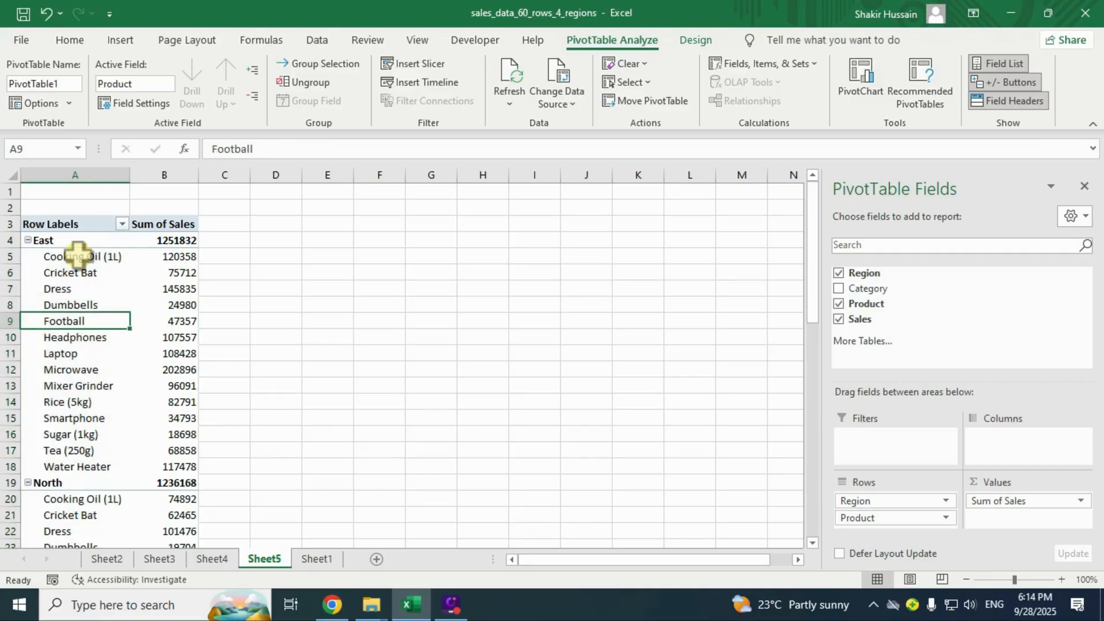
left_click_drag(79, 254, 124, 340)
left_click_drag(176, 256, 177, 345)
left_click(134, 365)
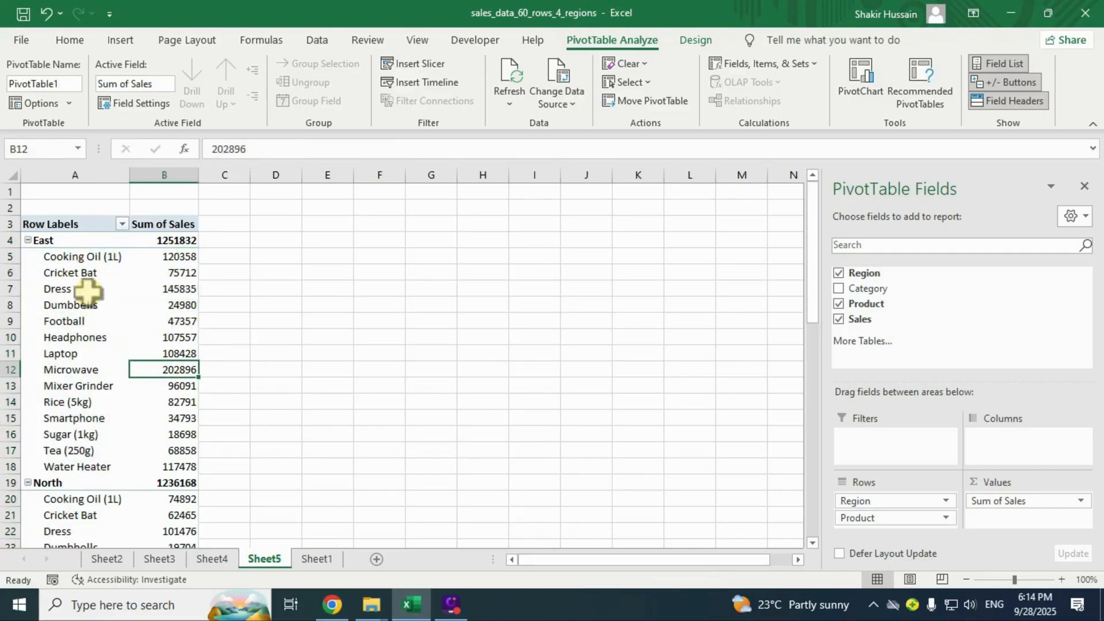
left_click(103, 321)
left_click(180, 354)
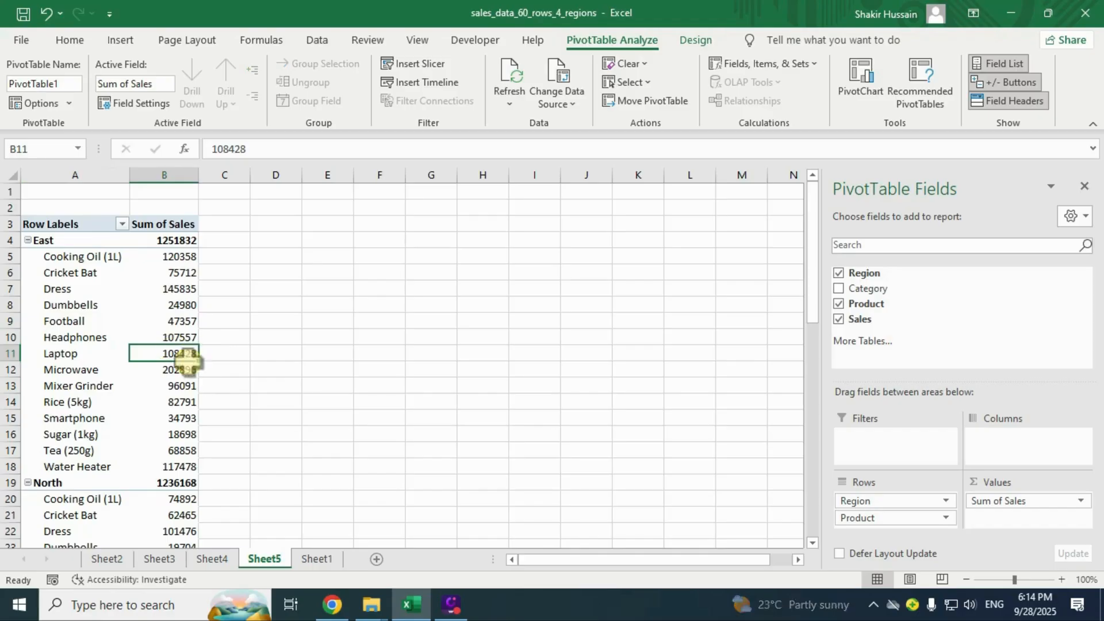
left_click(59, 341)
left_click(82, 276)
left_click(96, 354)
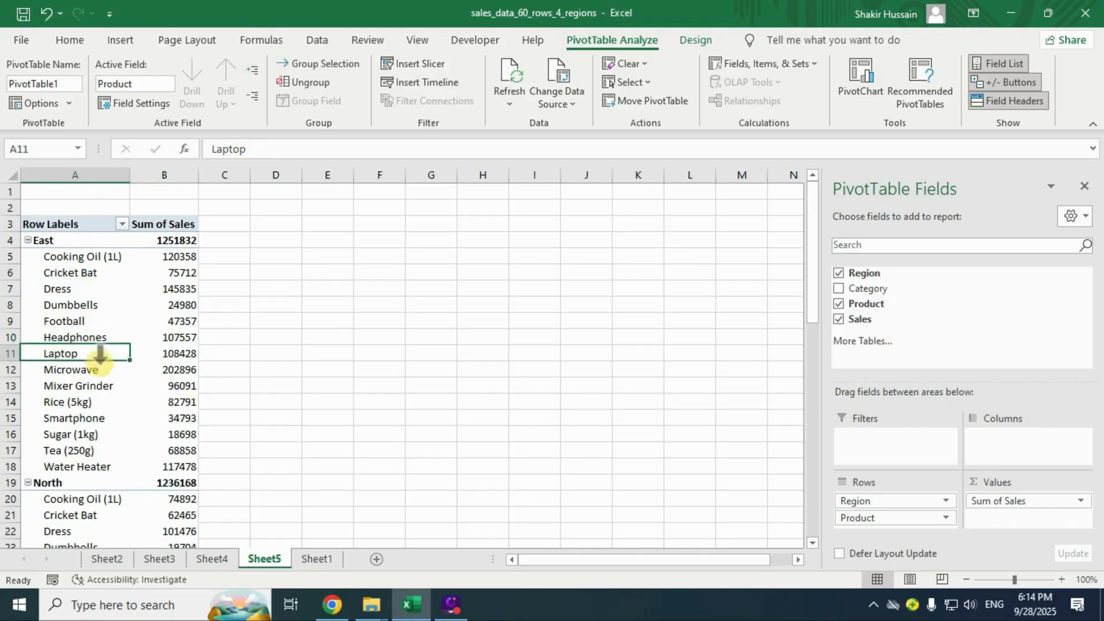
Apply a Top 5 Items by Sum of Sales filter to the Product field.
right_click(65, 320)
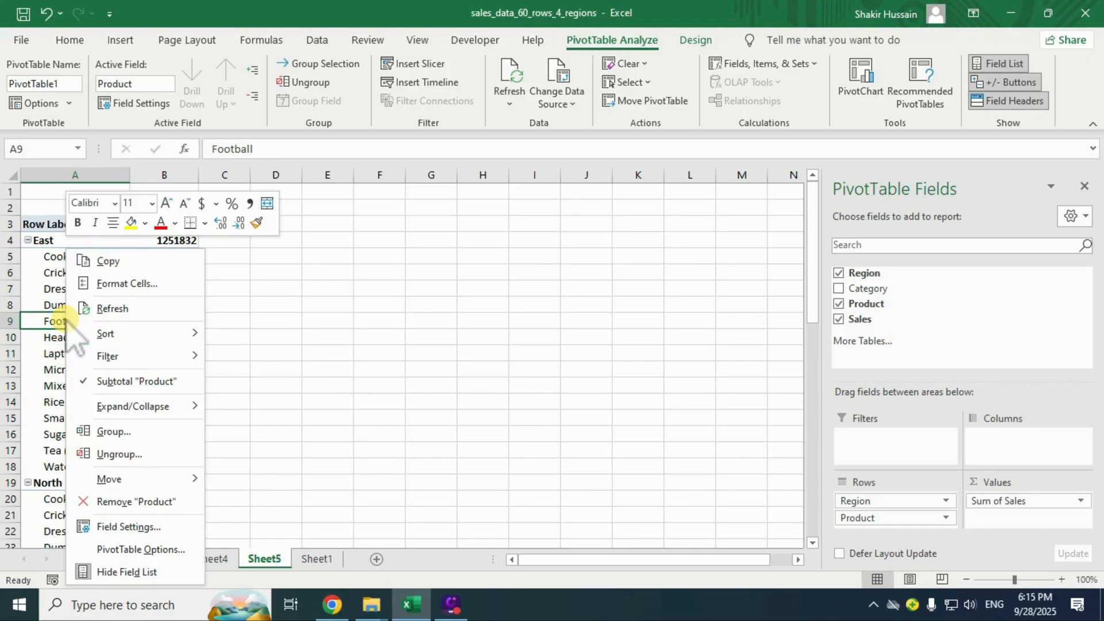
mouse_move(167, 356)
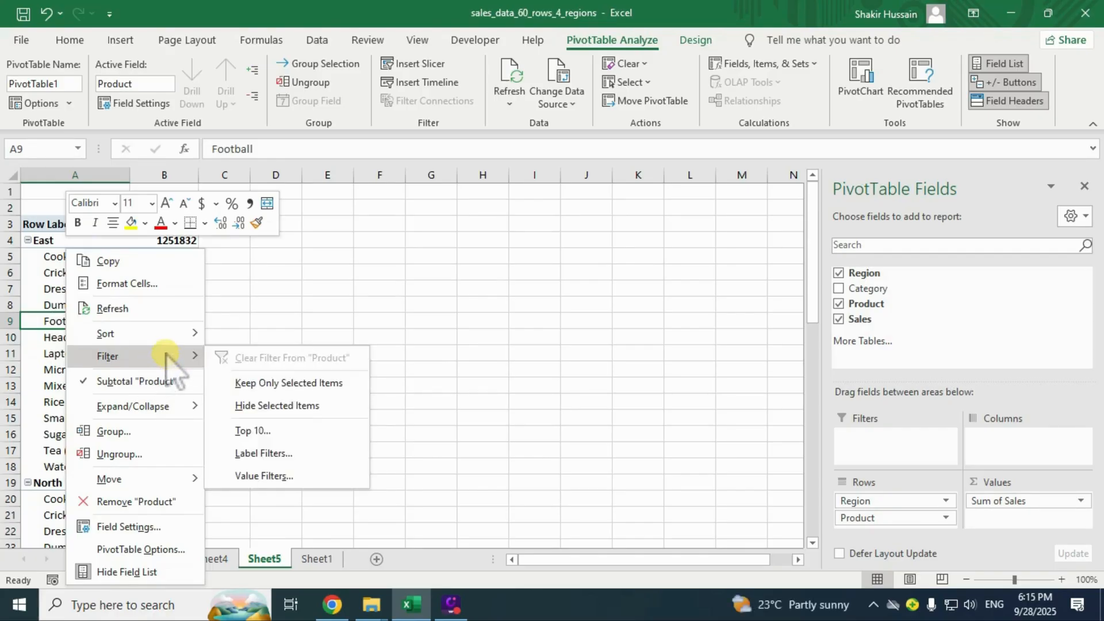
left_click(264, 432)
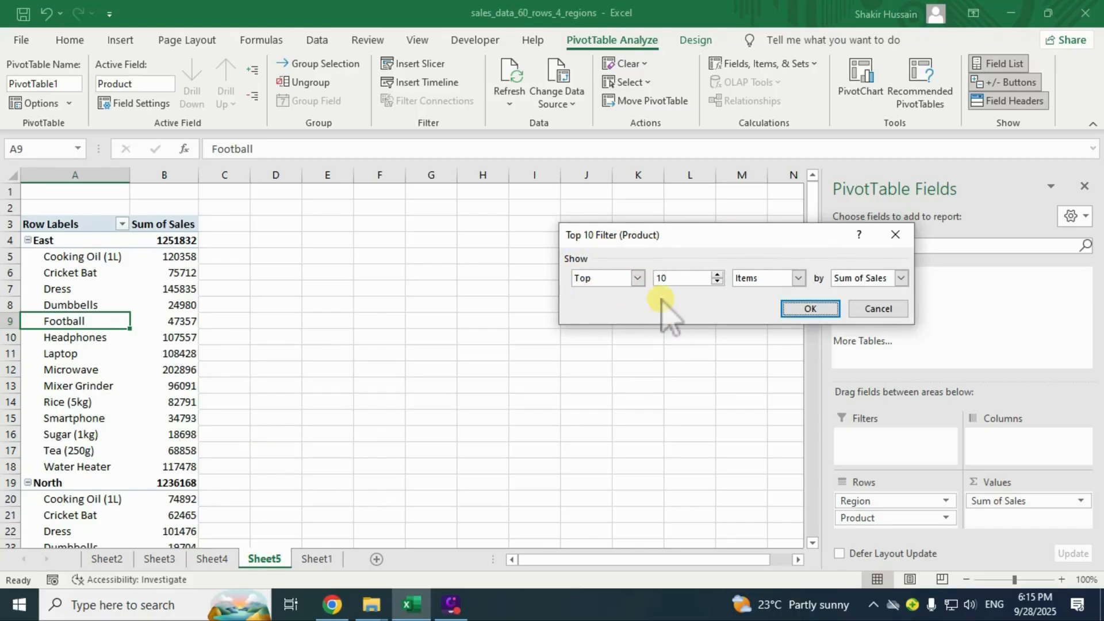
left_click(638, 278)
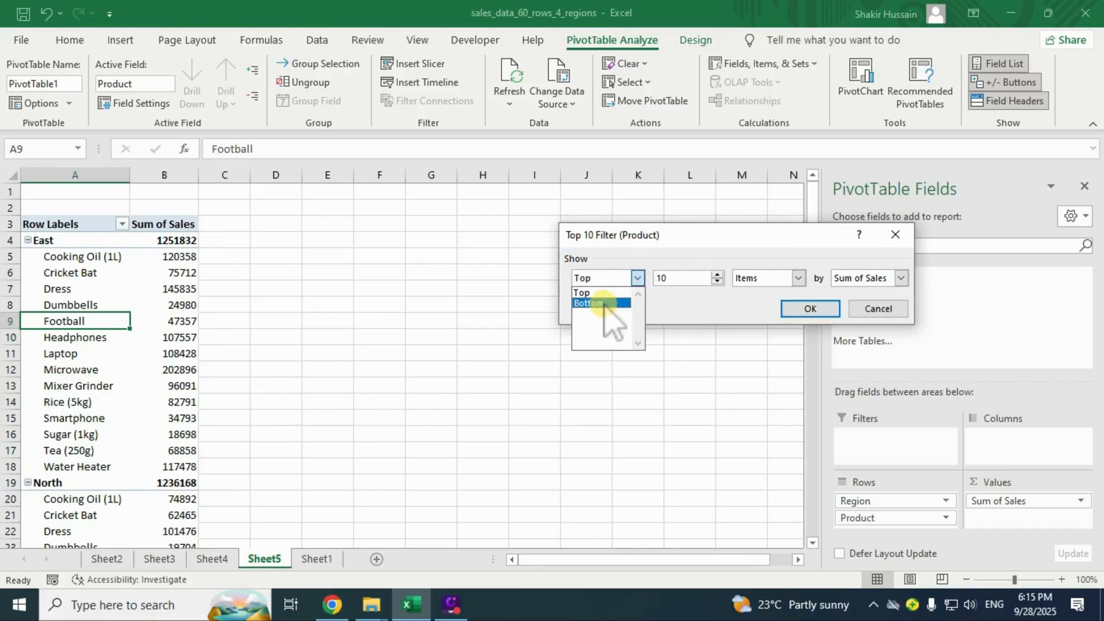
left_click(604, 304)
left_click(638, 278)
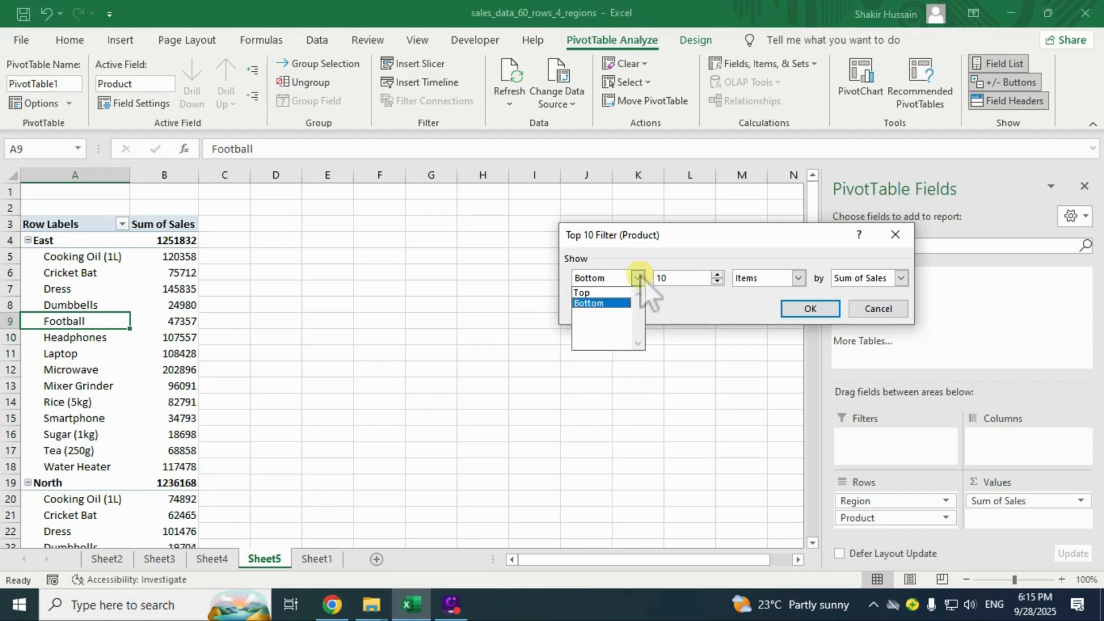
left_click(590, 293)
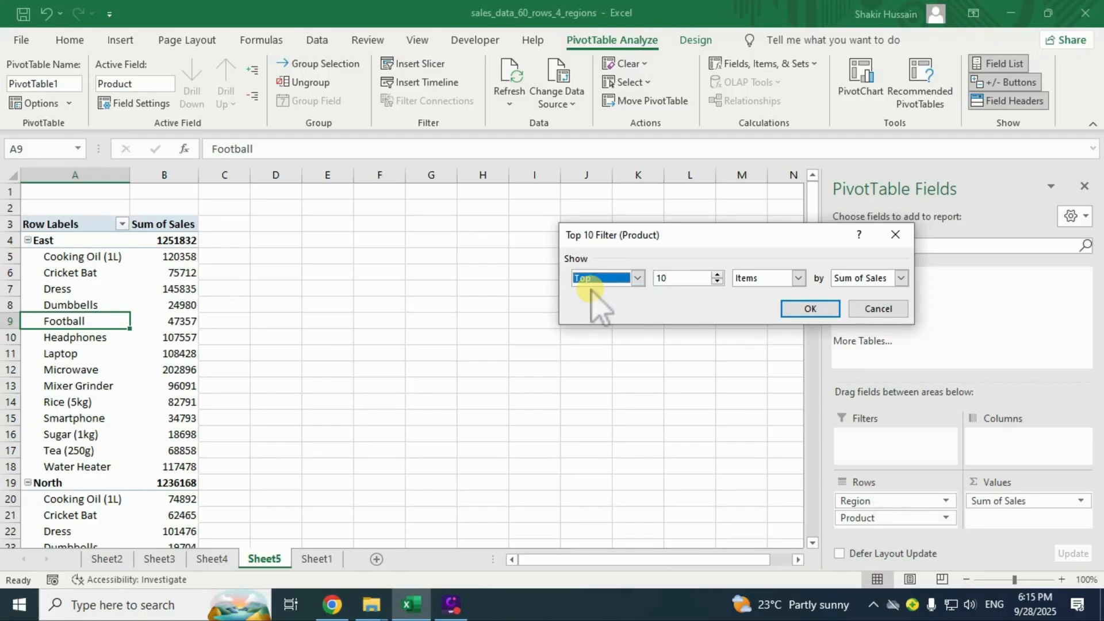
left_click(670, 278)
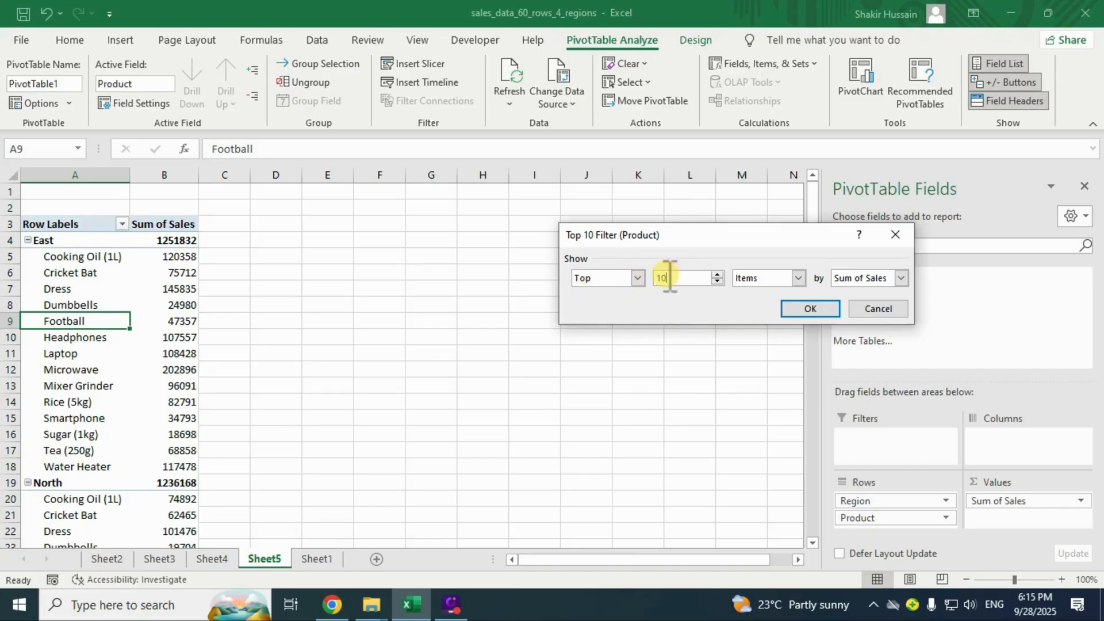
key("BackSpace")
key("BackSpace")
type("5")
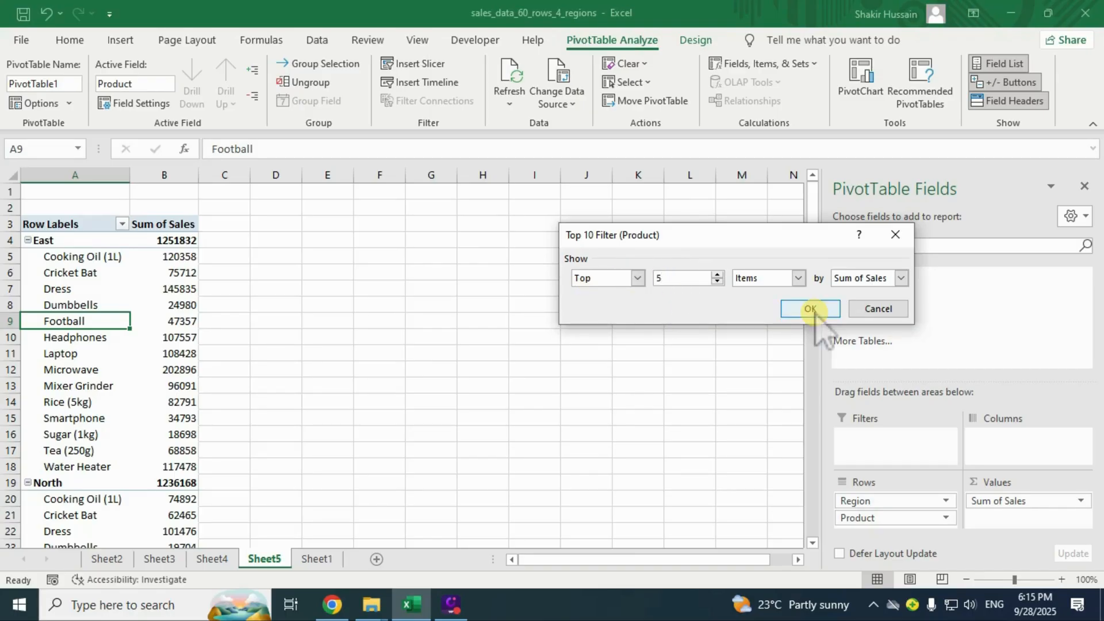
left_click(809, 309)
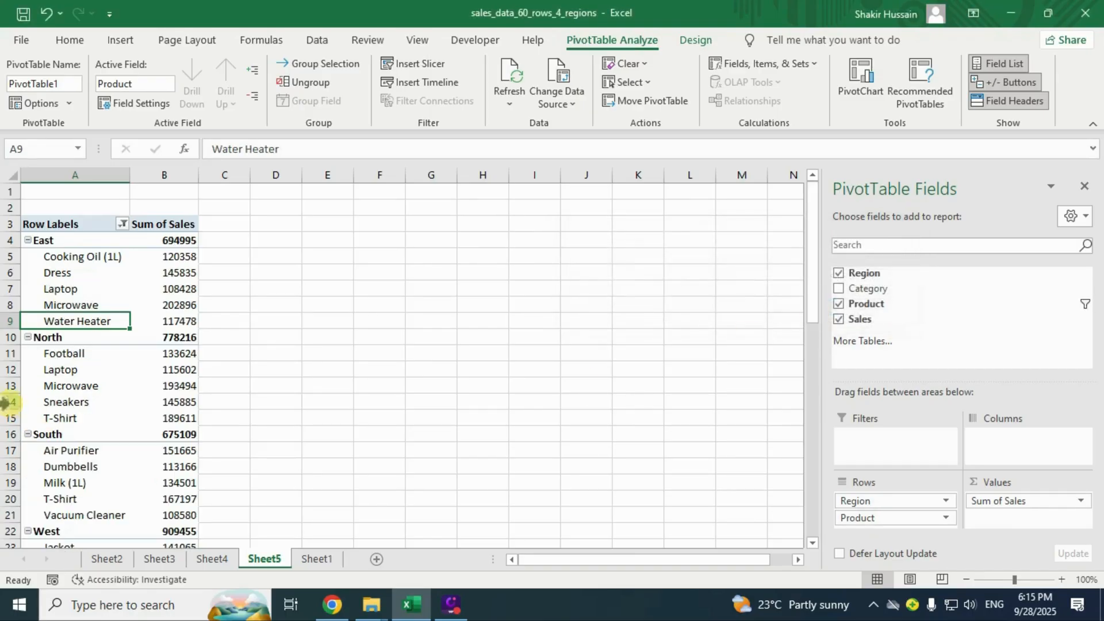
Inspect the filtered products, such as Microwave, Dress and Laptop, and North's sales values.
left_click(112, 302)
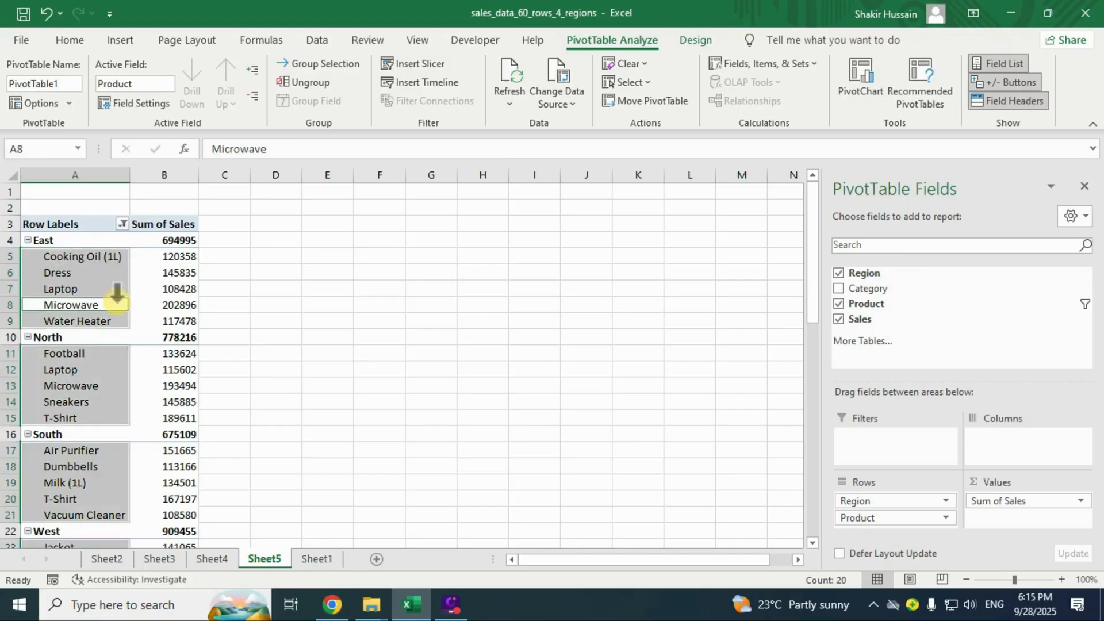
left_click(149, 397)
left_click(99, 275)
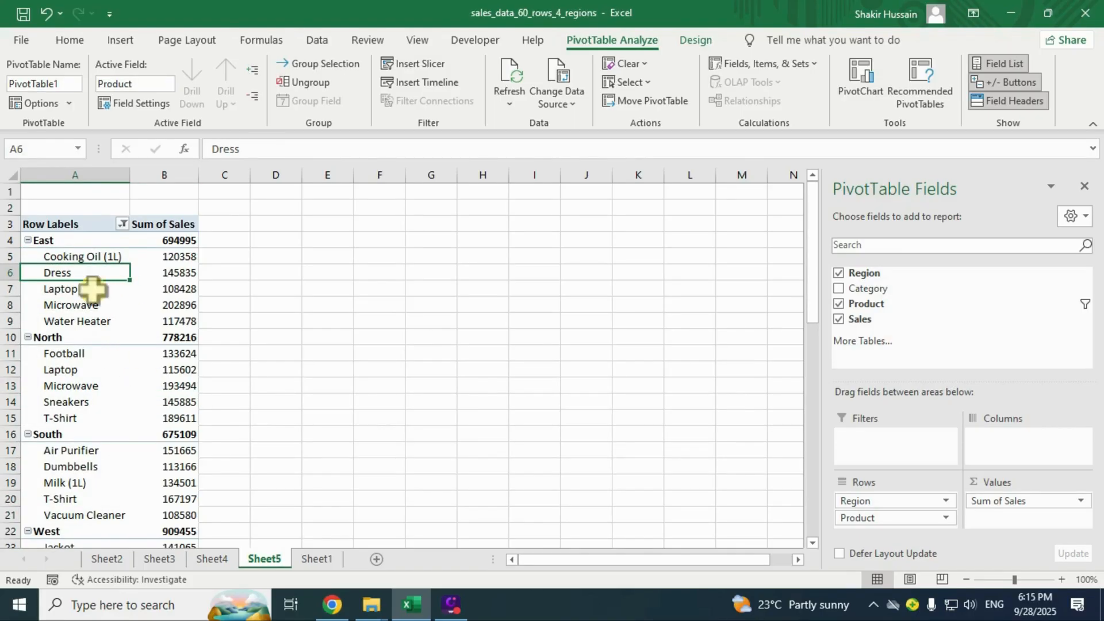
left_click(78, 288)
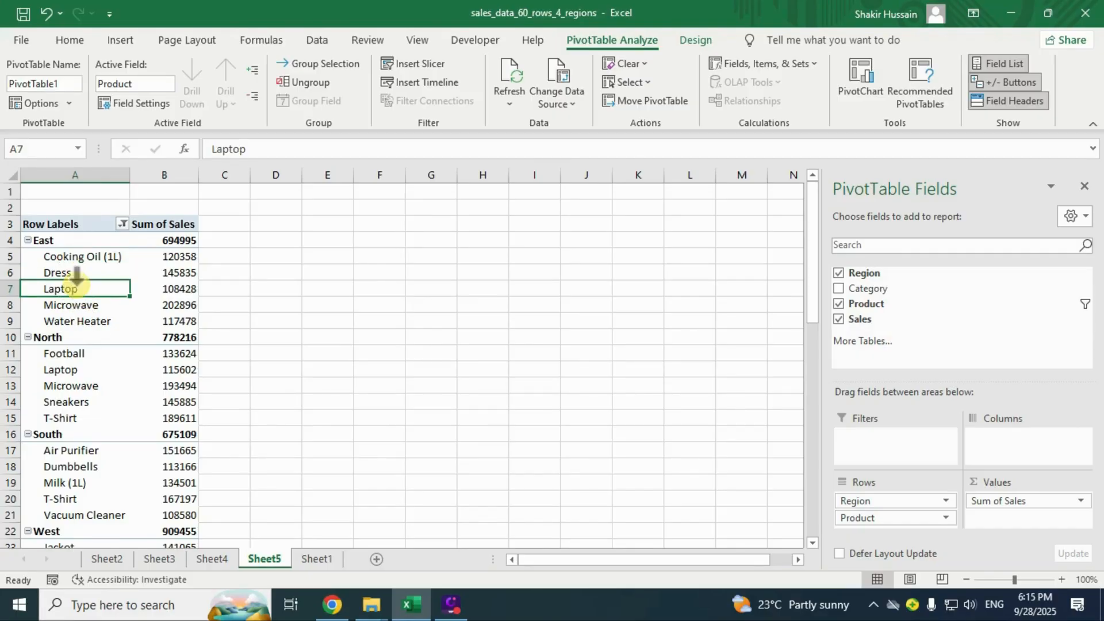
Switch the Product filter from Top to Bottom 5 Items by Sum of Sales, then inspect East's values.
right_click(79, 288)
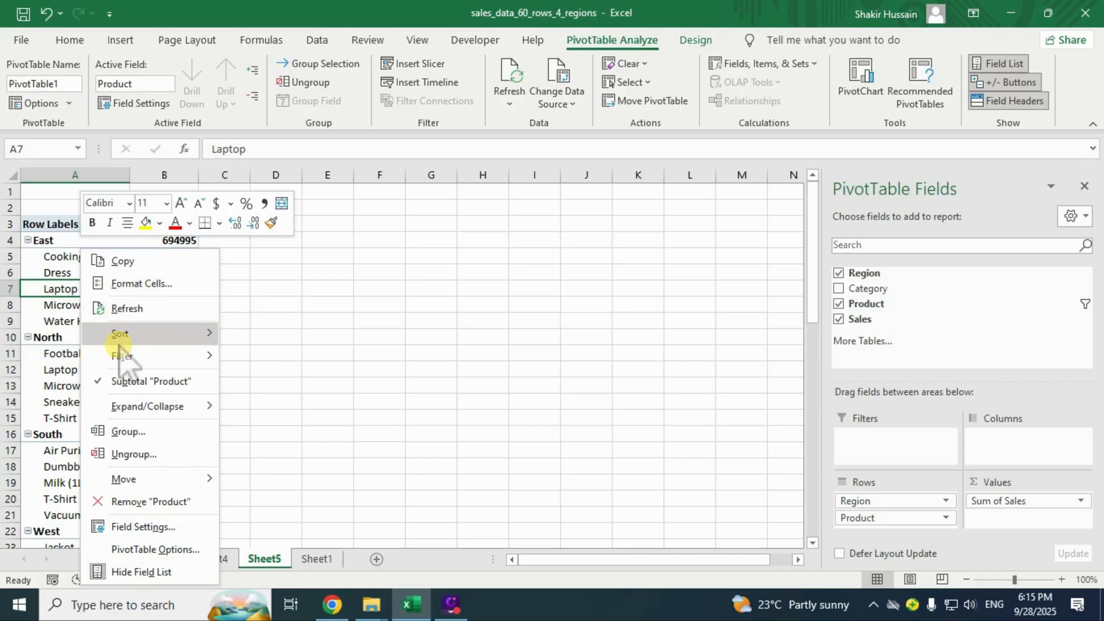
mouse_move(144, 355)
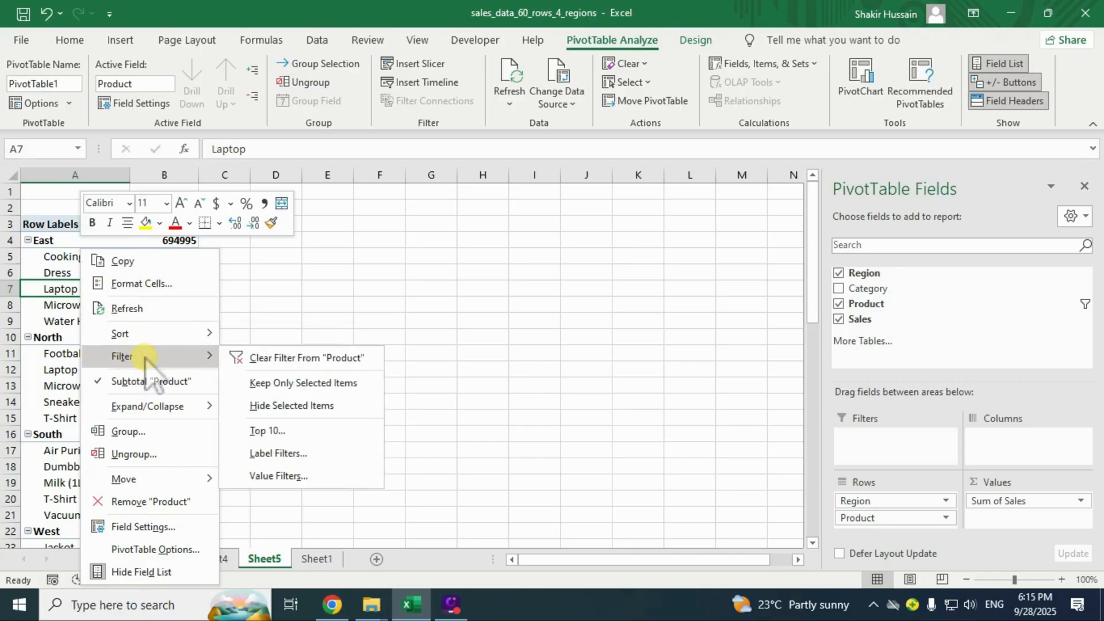
left_click(286, 430)
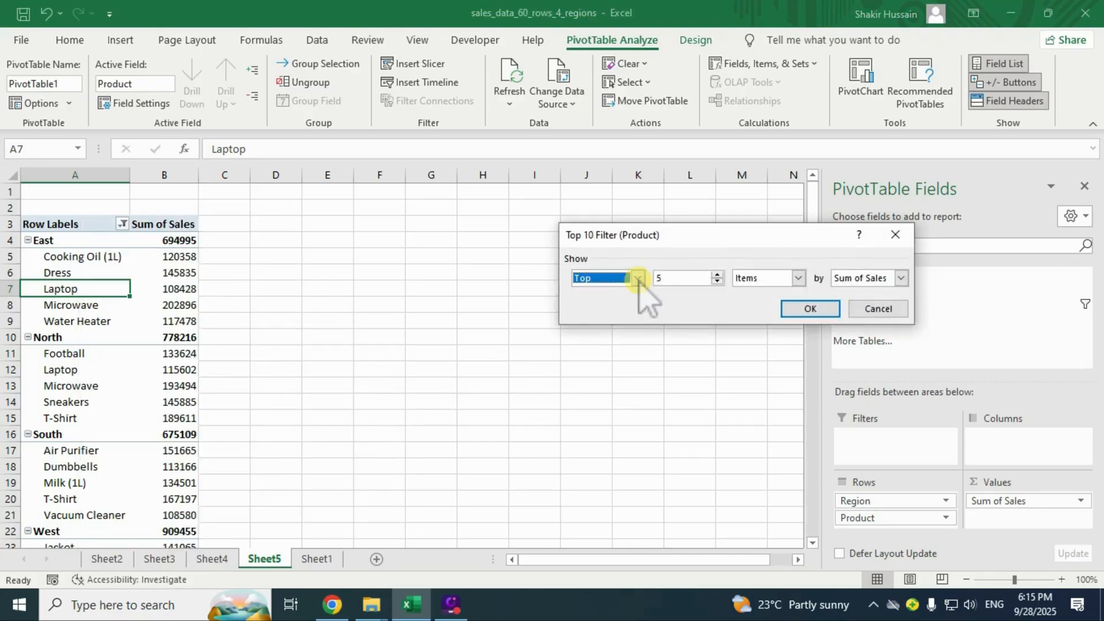
left_click(638, 279)
left_click(597, 303)
left_click(810, 309)
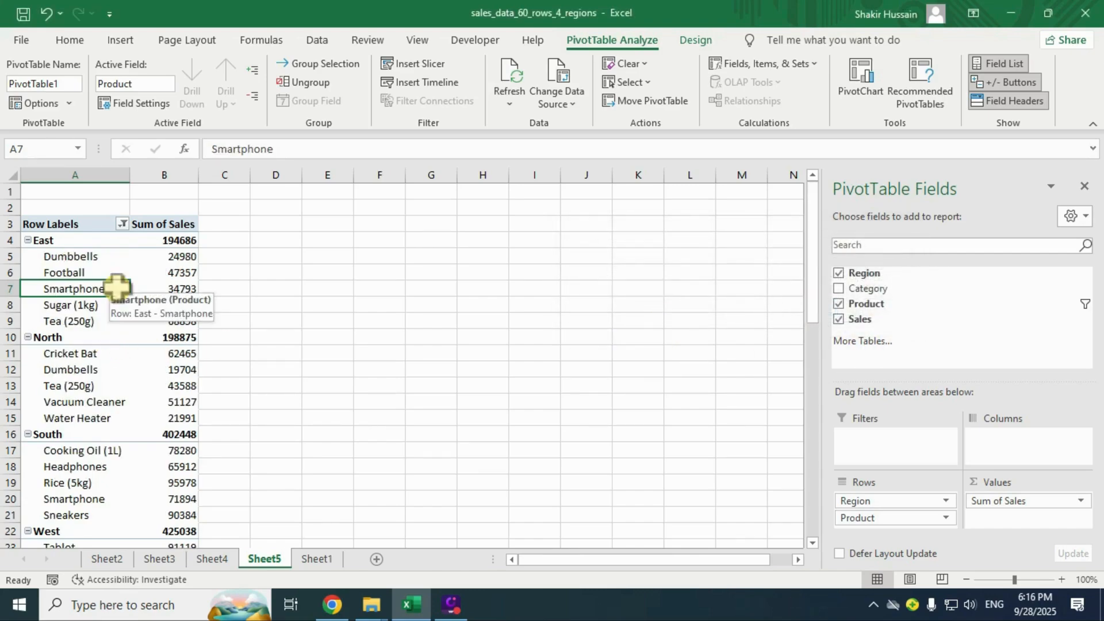
left_click(134, 256)
left_click(137, 306)
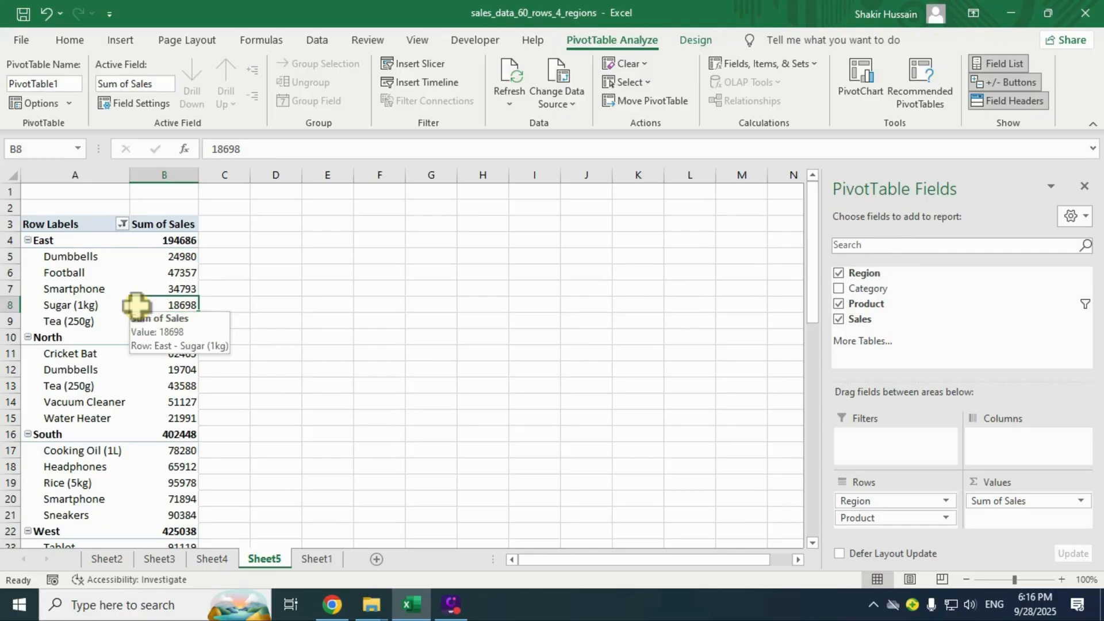
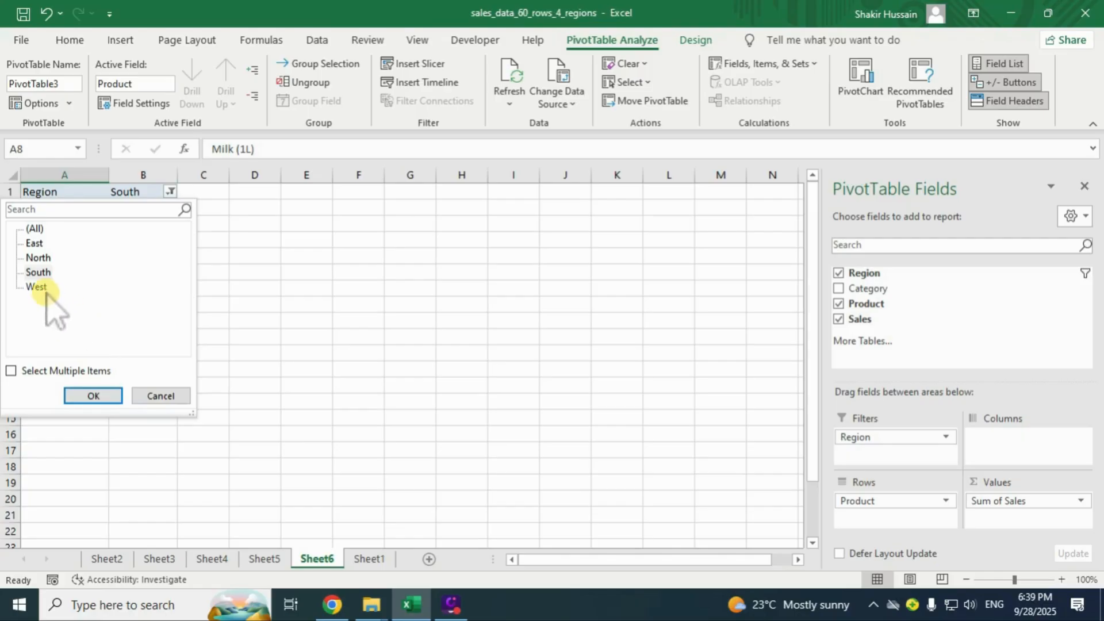
Filter the Sheet6 pivot's Region field to West, giving a 1334493 Grand Total.
left_click(36, 287)
left_click(95, 395)
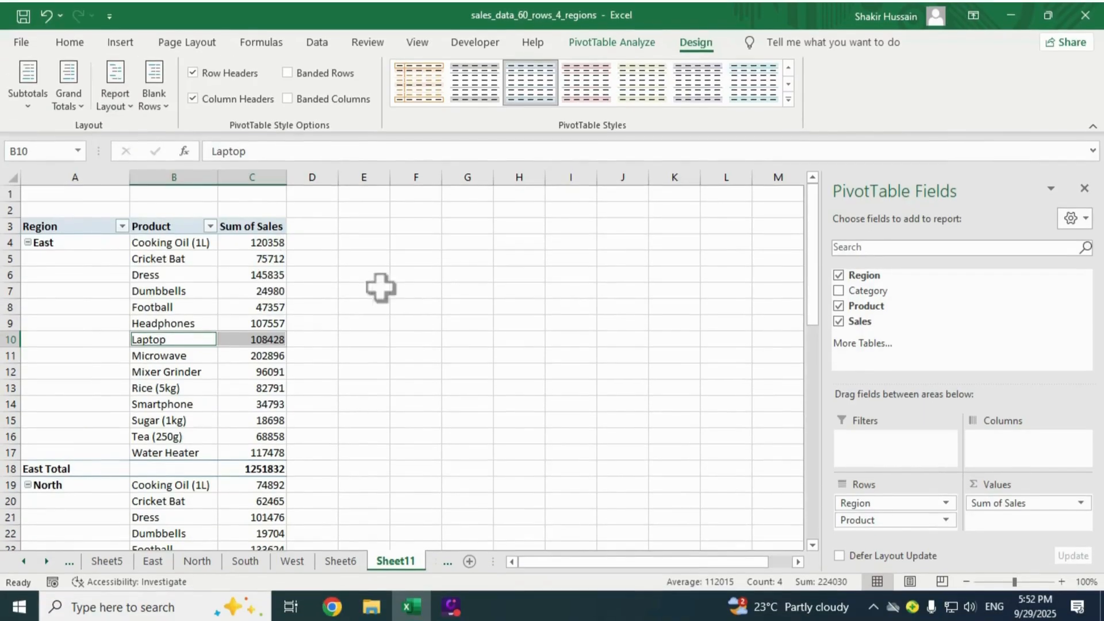
left_click(227, 311)
left_click(129, 329)
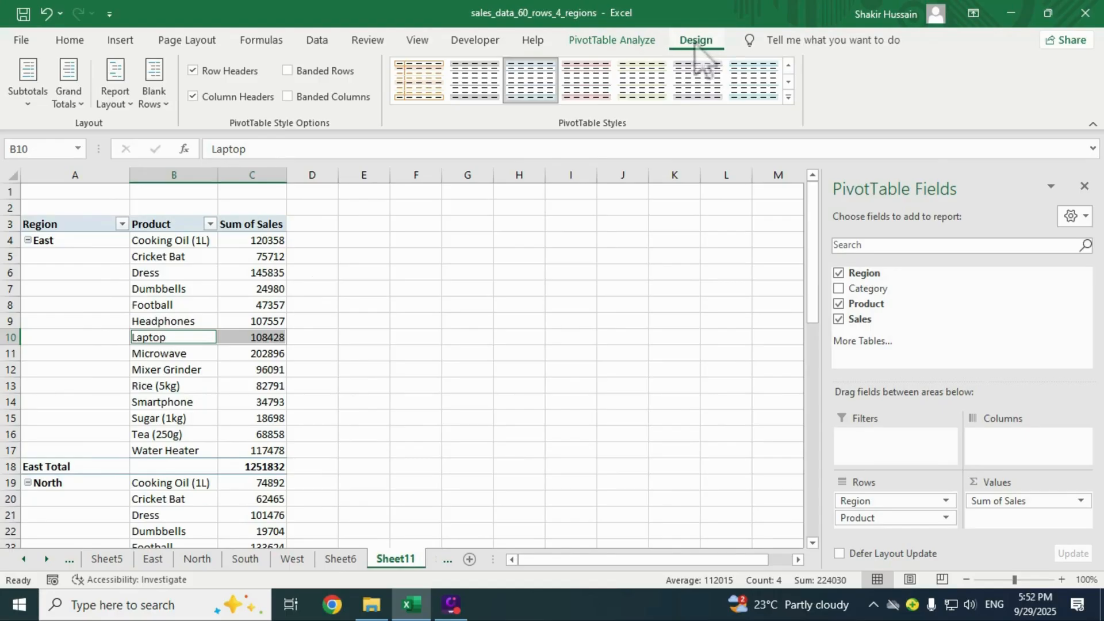
left_click(127, 104)
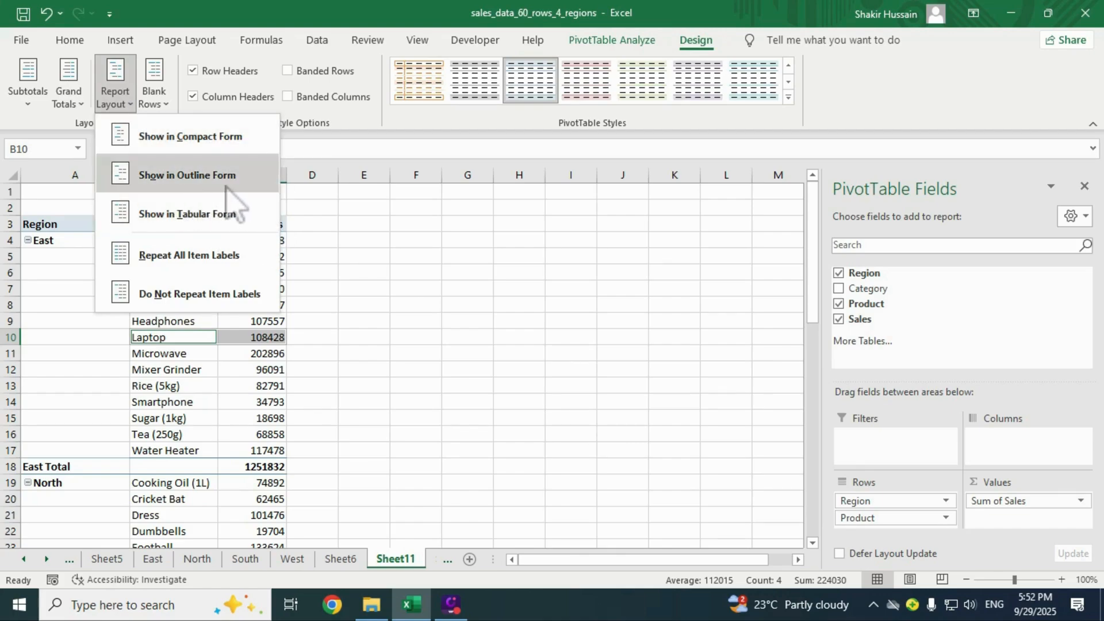
left_click(205, 182)
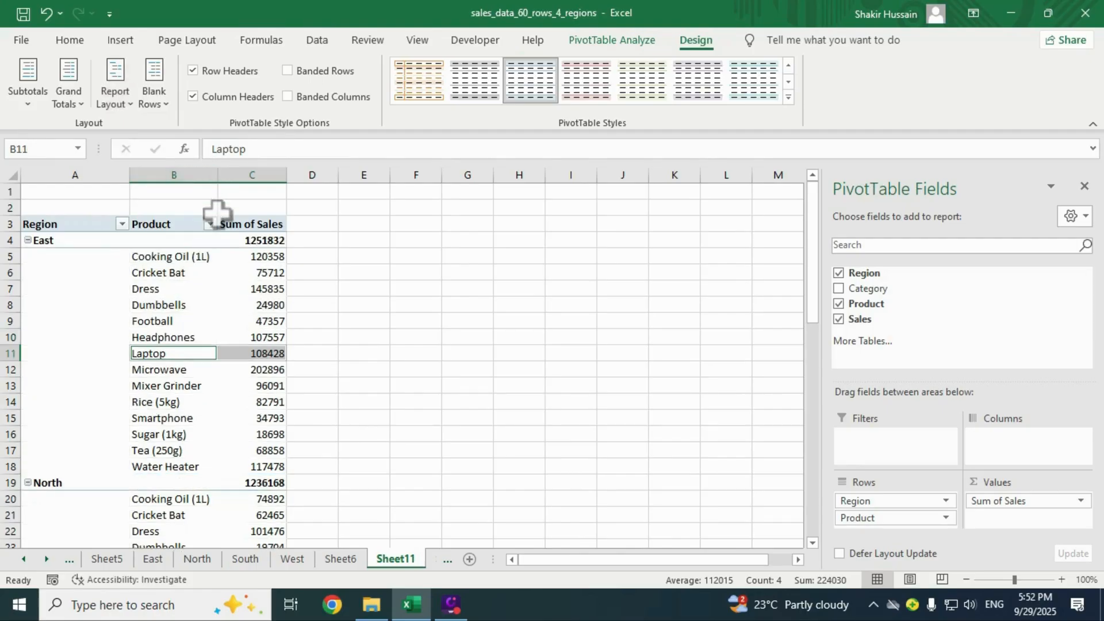
left_click(118, 102)
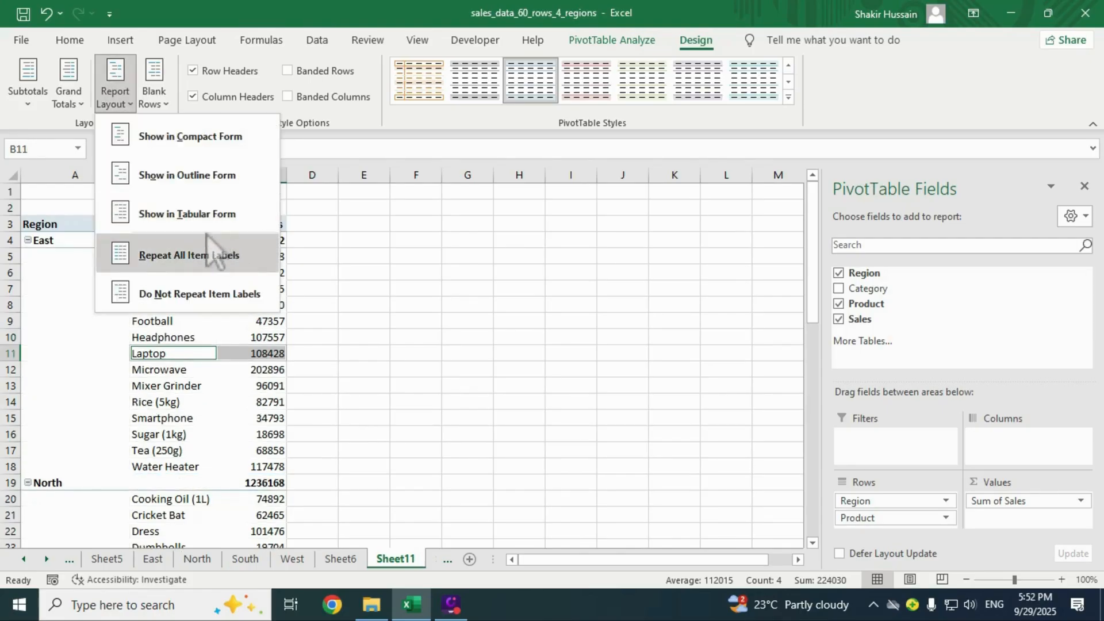
left_click(192, 215)
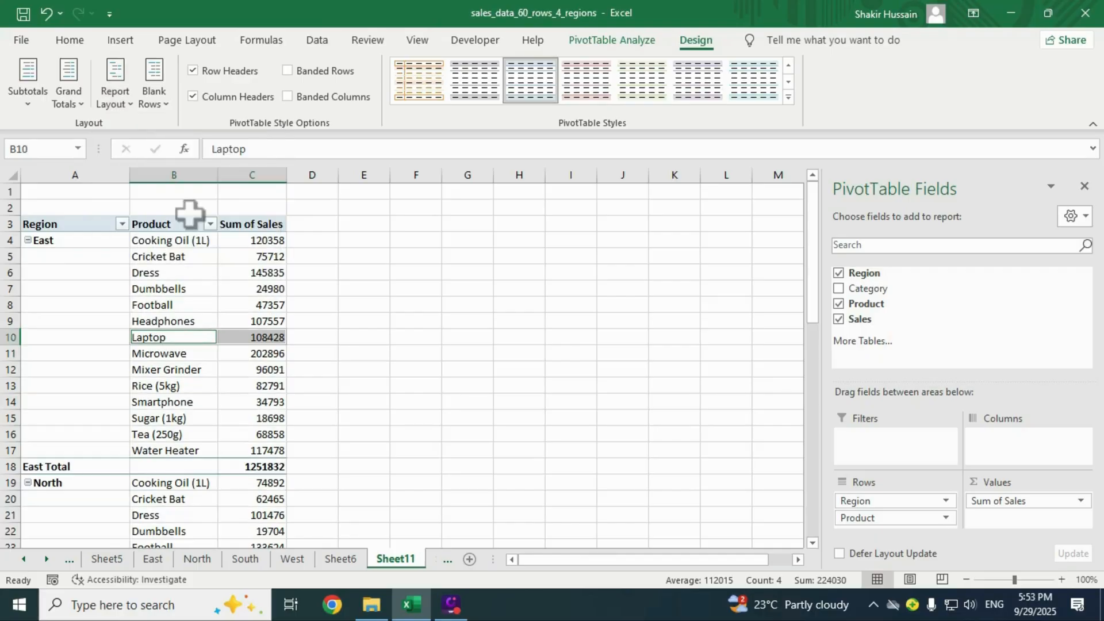
left_click(115, 97)
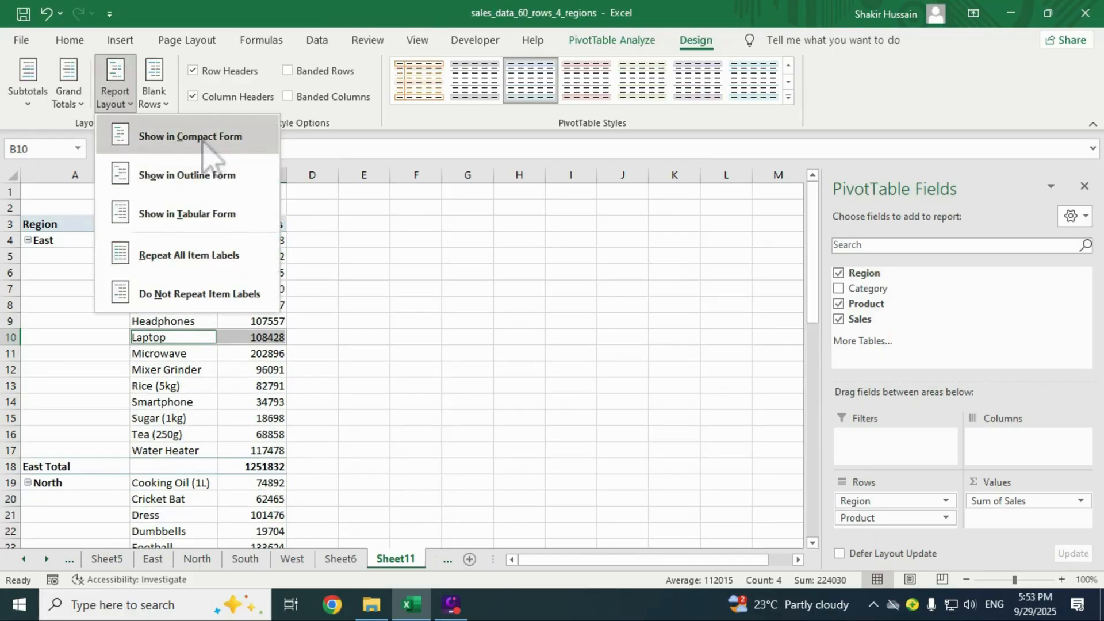
left_click(207, 154)
left_click(106, 314)
left_click(138, 289)
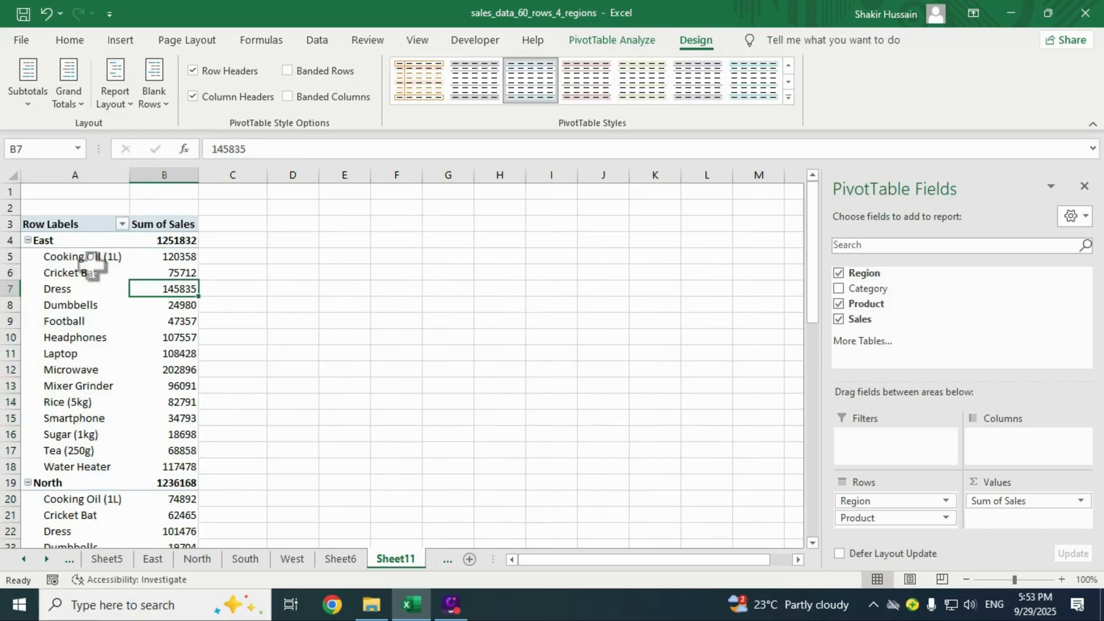
left_click(115, 96)
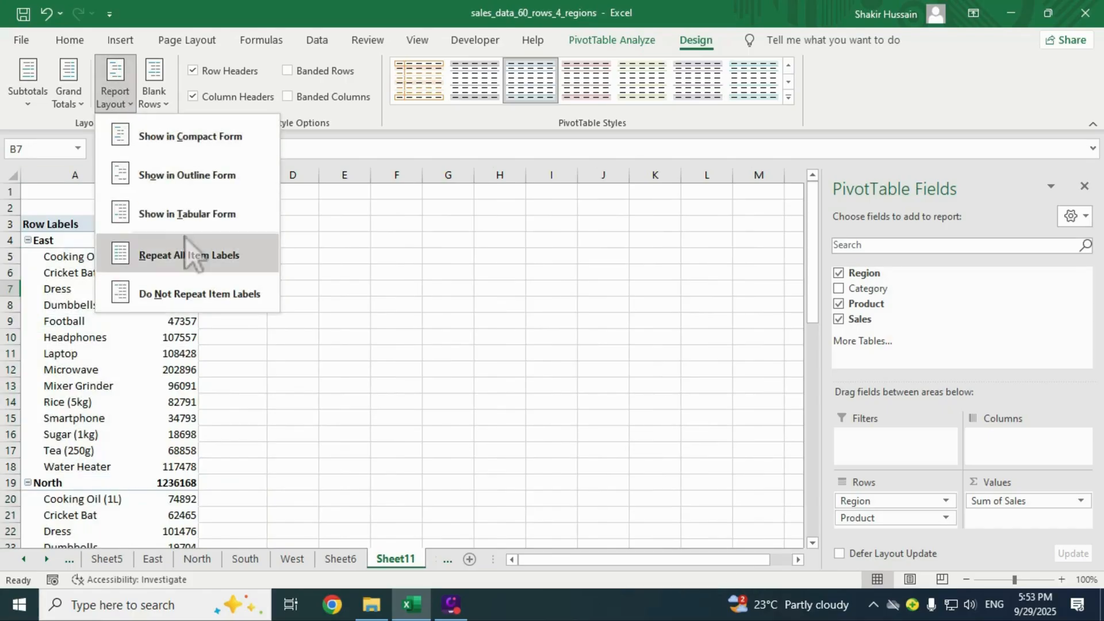
left_click(181, 214)
left_click(180, 331)
left_click(173, 418)
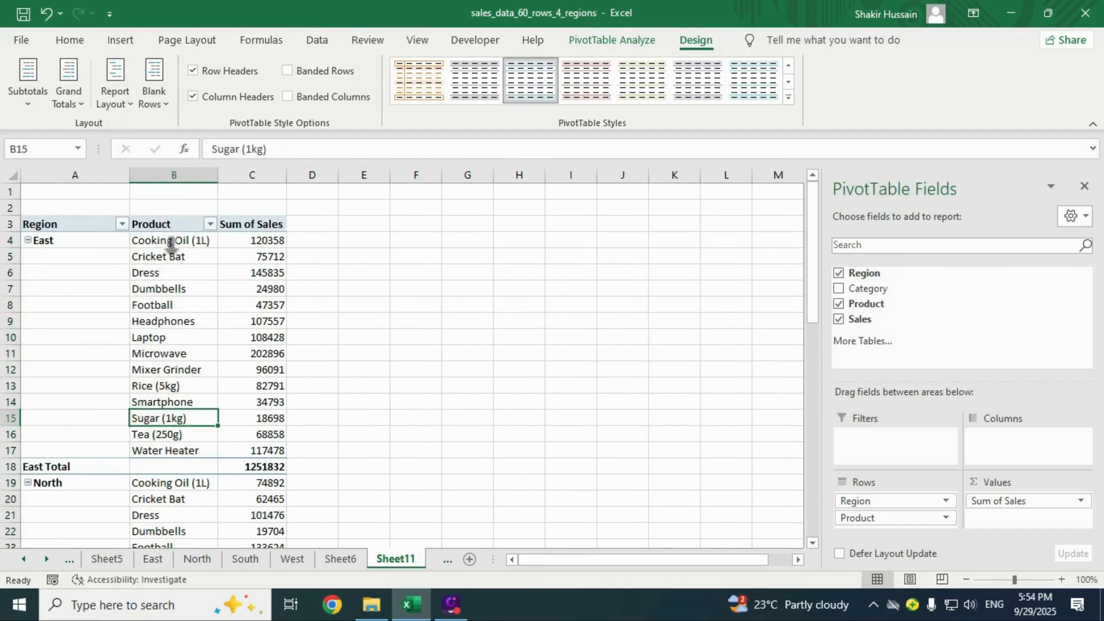
left_click_drag(170, 240, 179, 437)
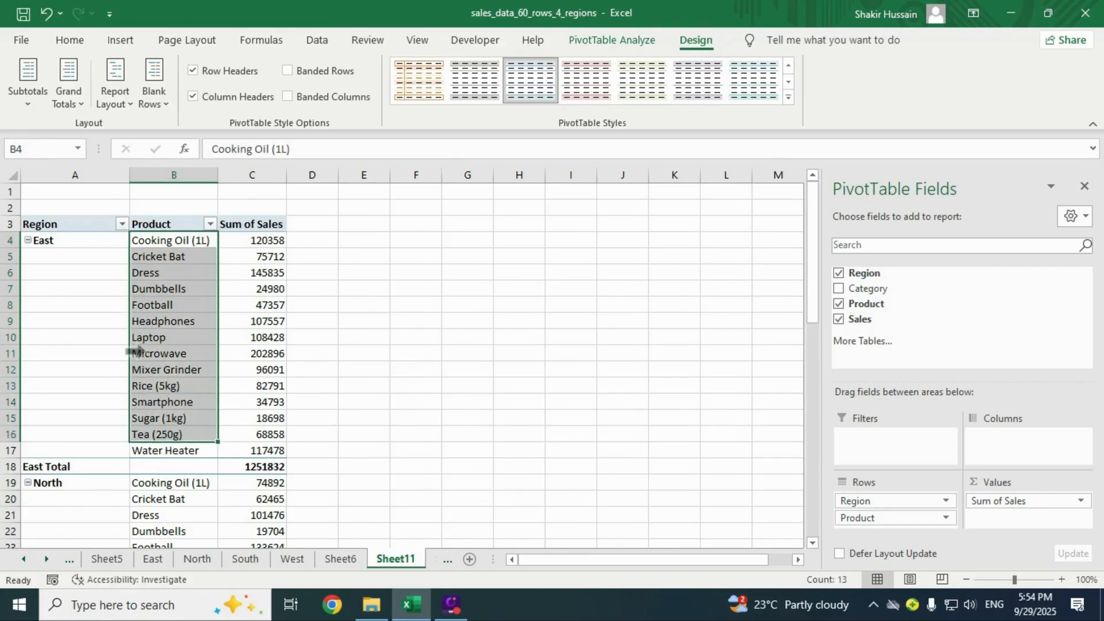
left_click(58, 241)
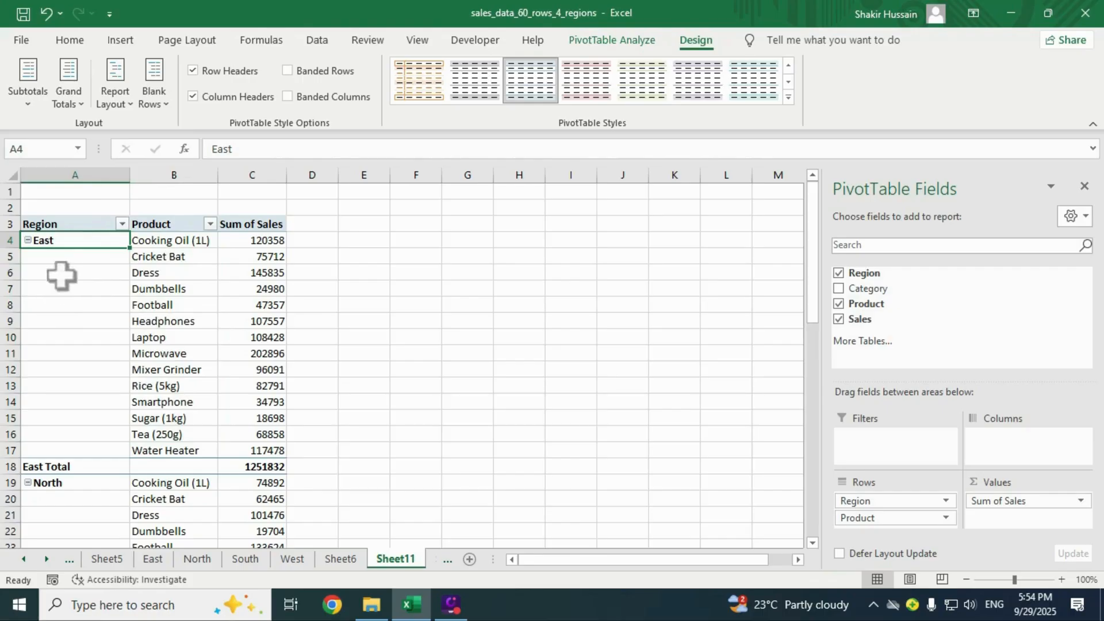
left_click_drag(62, 259, 90, 452)
scroll(208, 324, "down", 8)
left_click(62, 323)
left_click(77, 372)
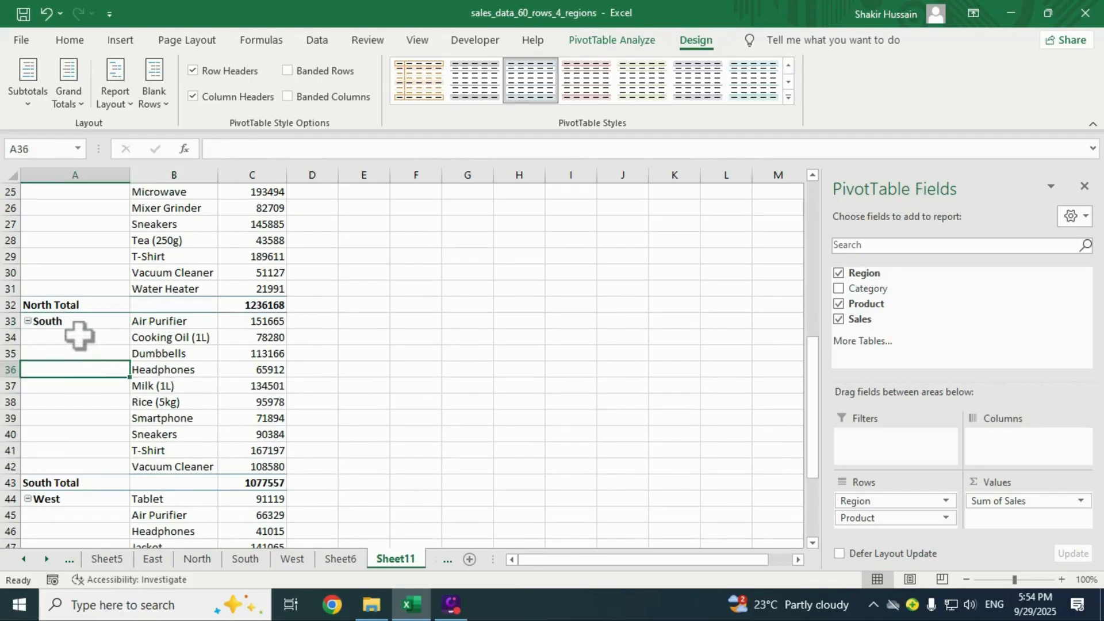
left_click_drag(79, 336, 88, 469)
scroll(113, 369, "down", 2)
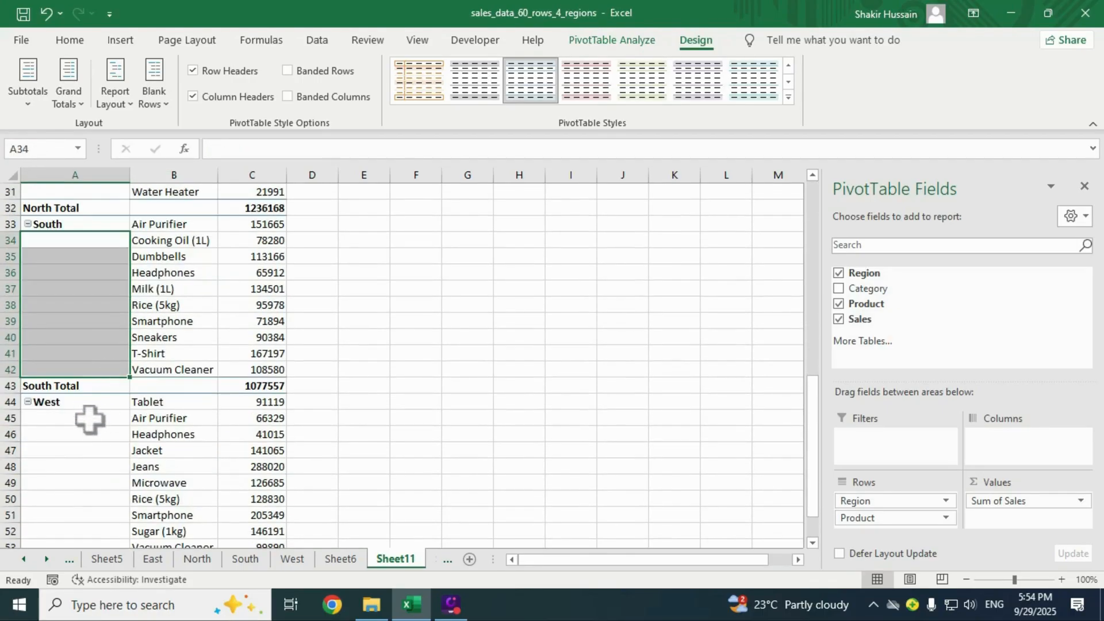
left_click_drag(89, 420, 103, 537)
scroll(123, 419, "up", 7)
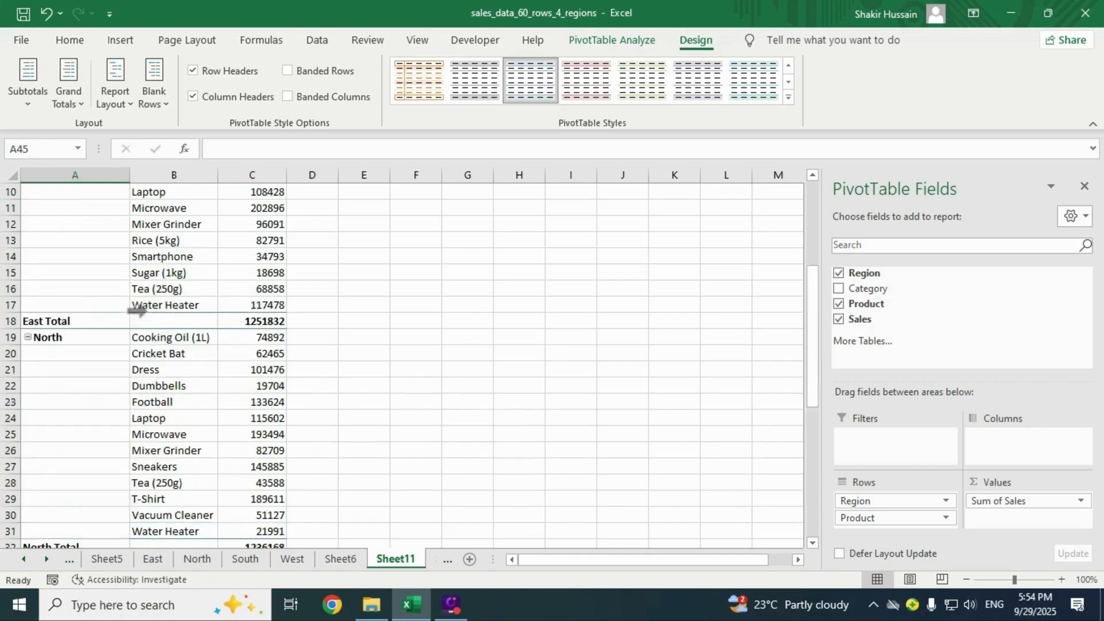
scroll(138, 312, "up", 3)
left_click(110, 336)
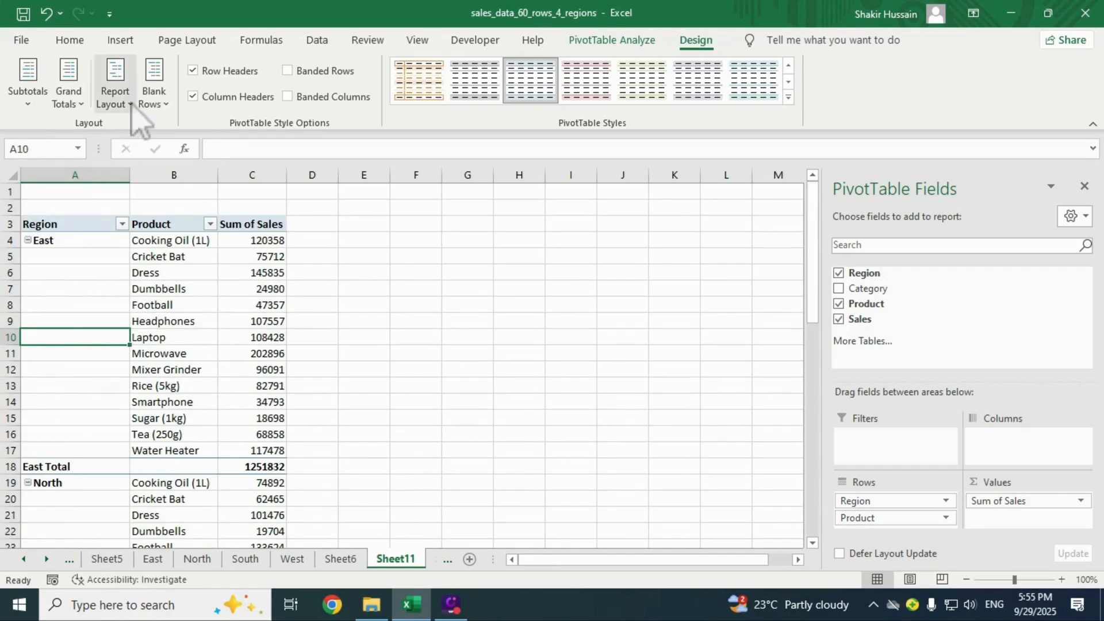
left_click(115, 97)
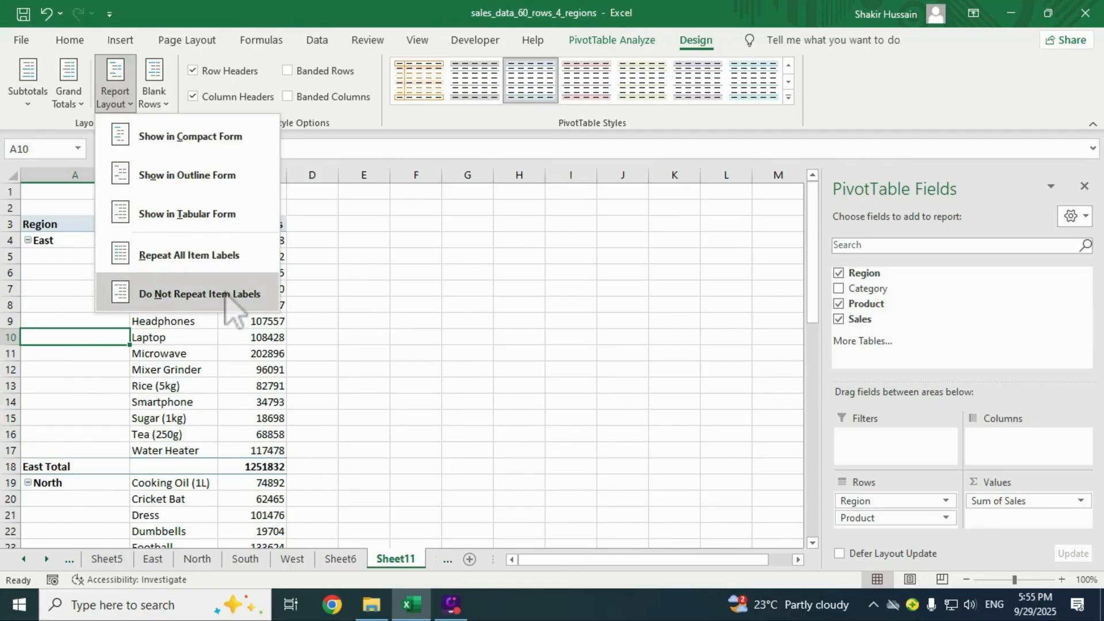
left_click(220, 263)
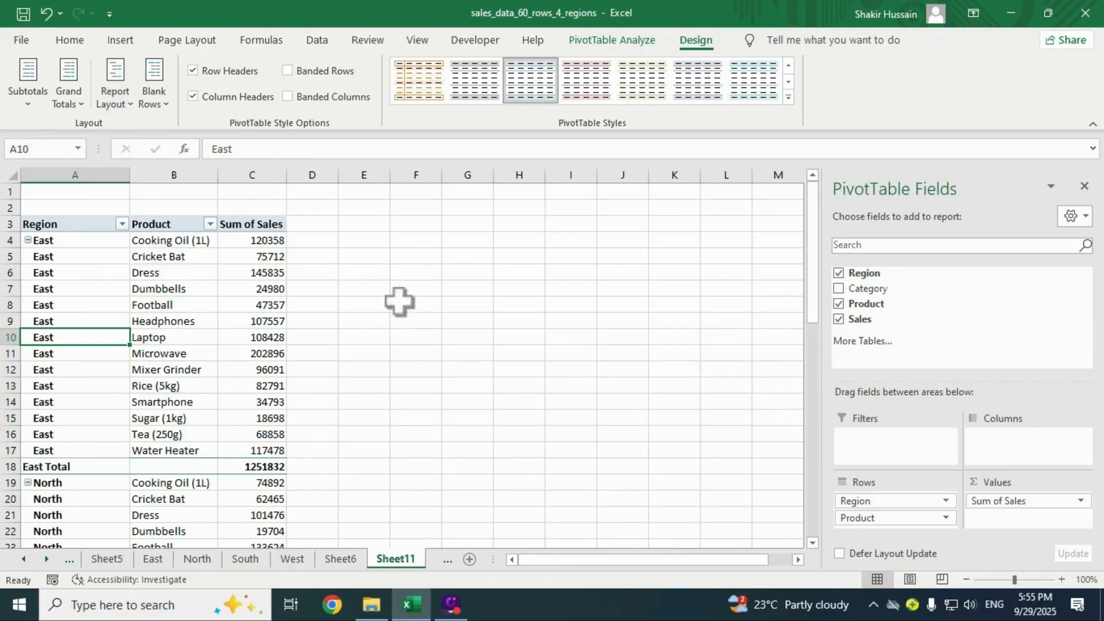
left_click(77, 288)
left_click(88, 354)
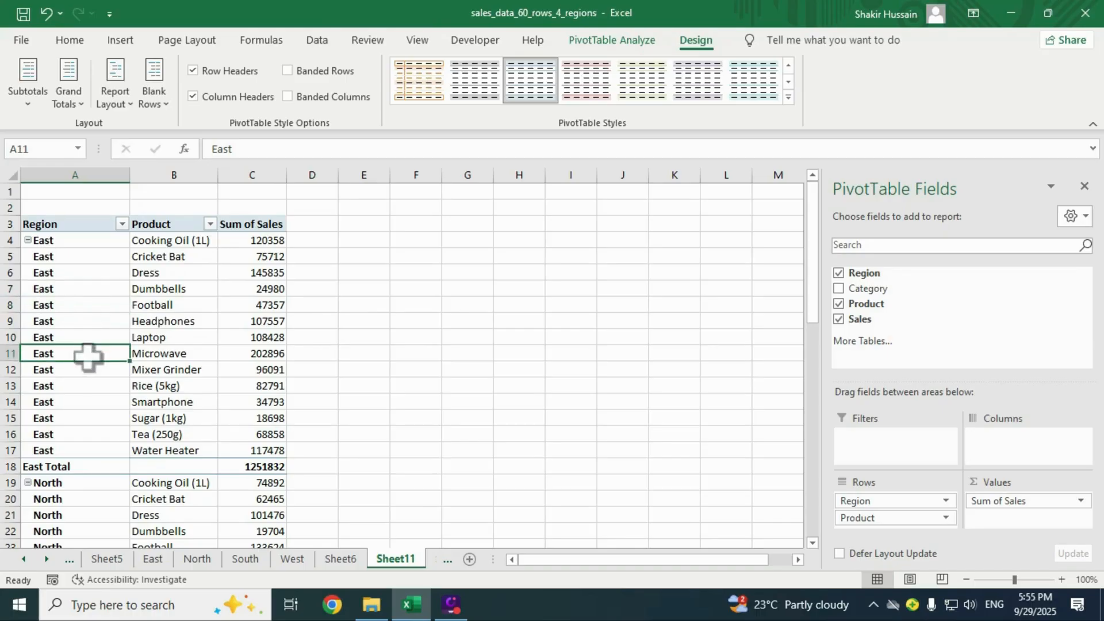
scroll(86, 352, "down", 11)
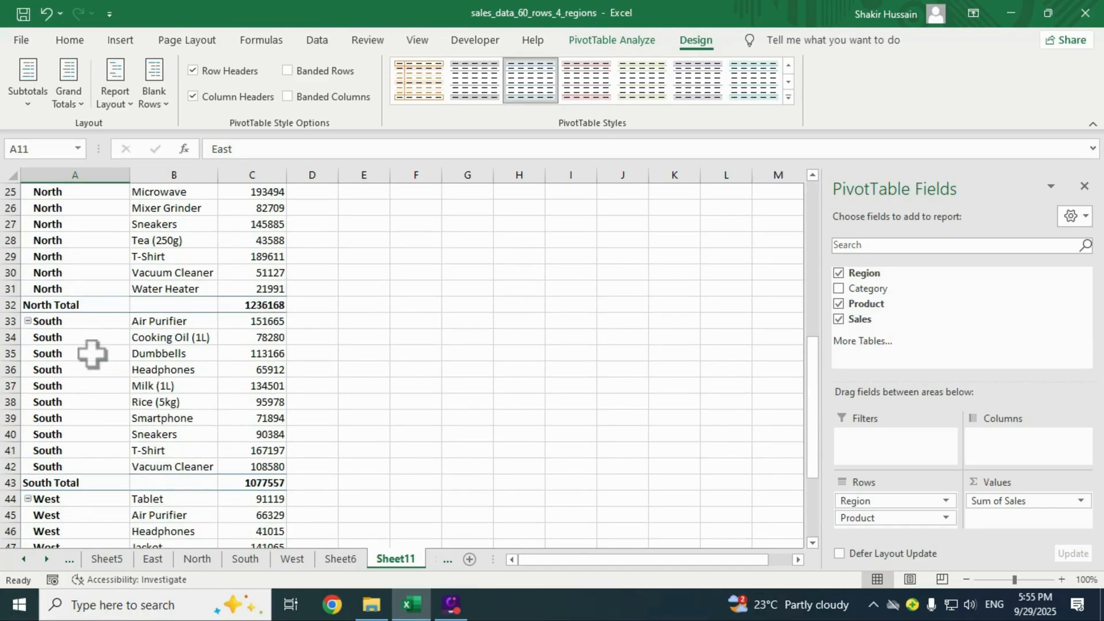
scroll(92, 356, "up", 11)
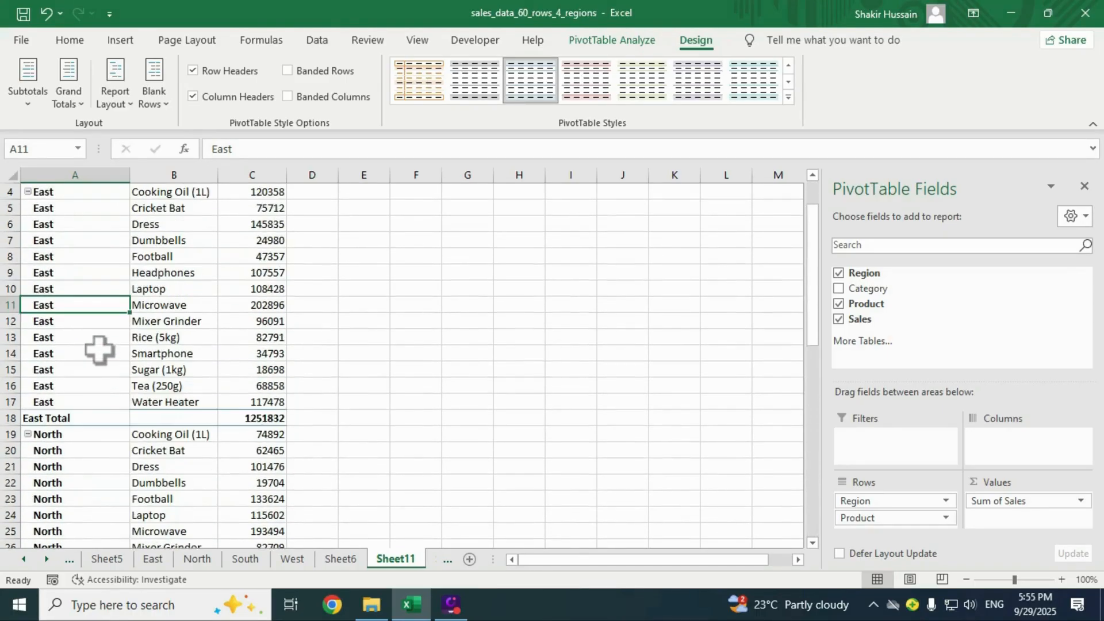
left_click(115, 92)
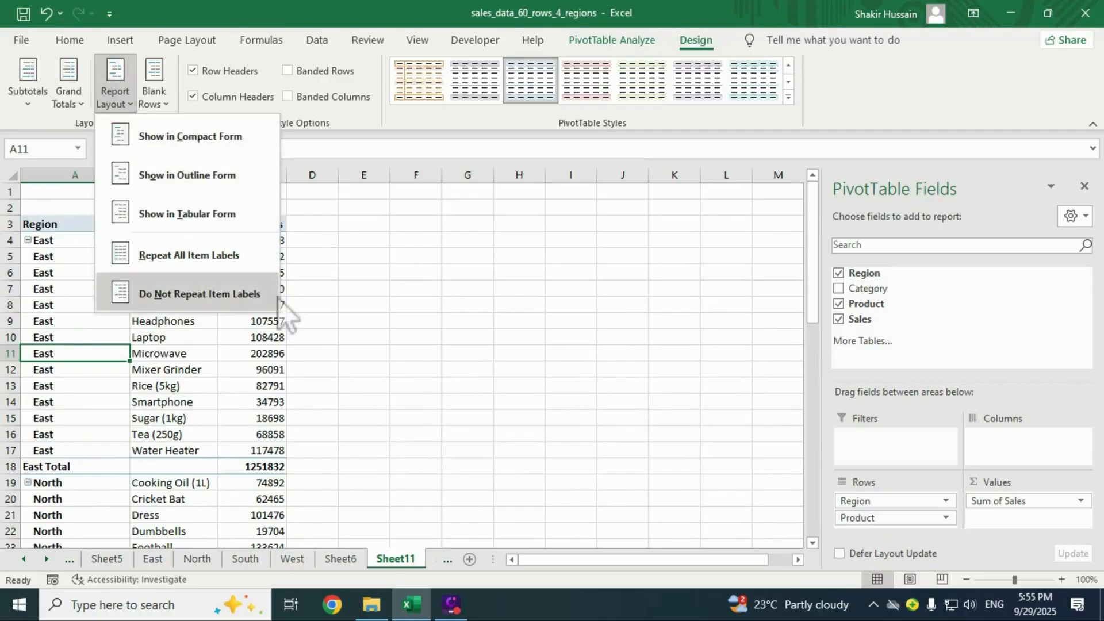
left_click(199, 294)
left_click(60, 337)
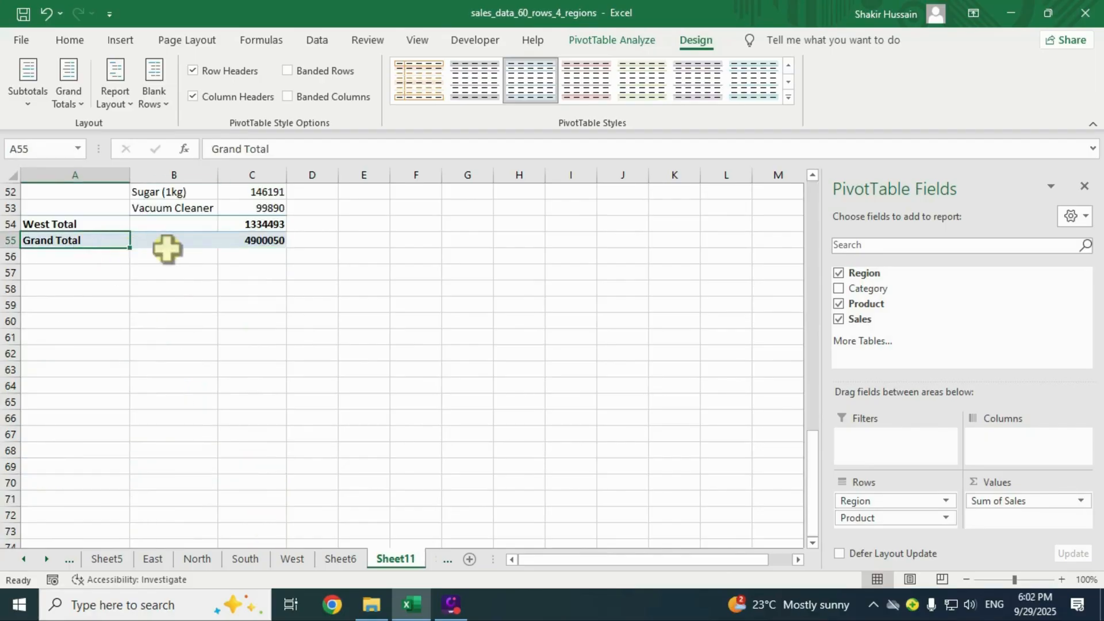
left_click(247, 242)
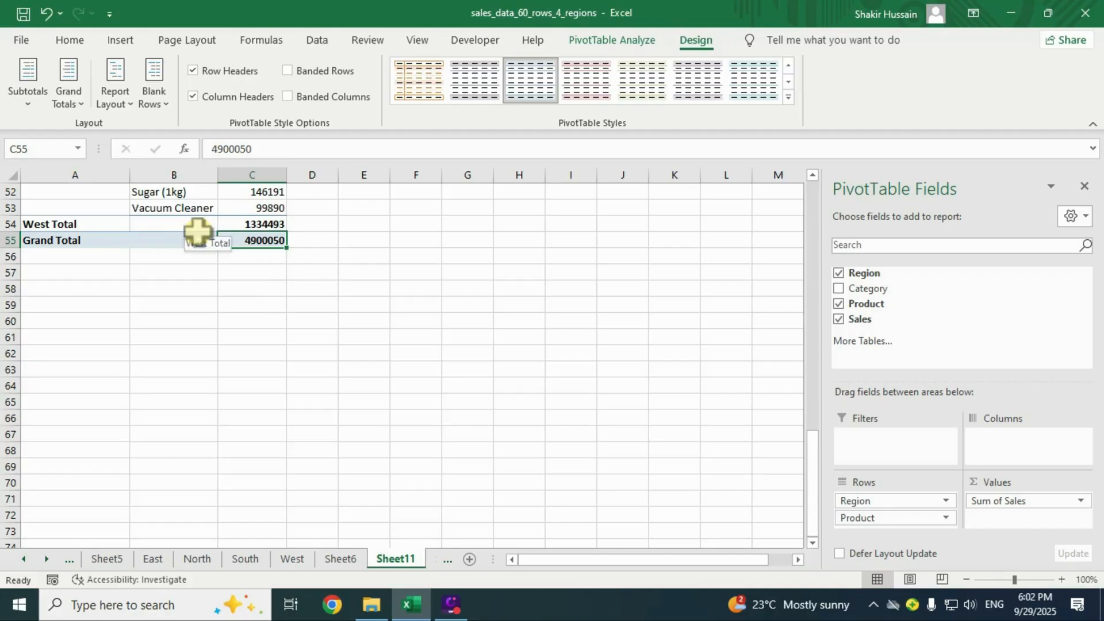
Turn Grand Totals off, then back on for rows and columns.
left_click(69, 96)
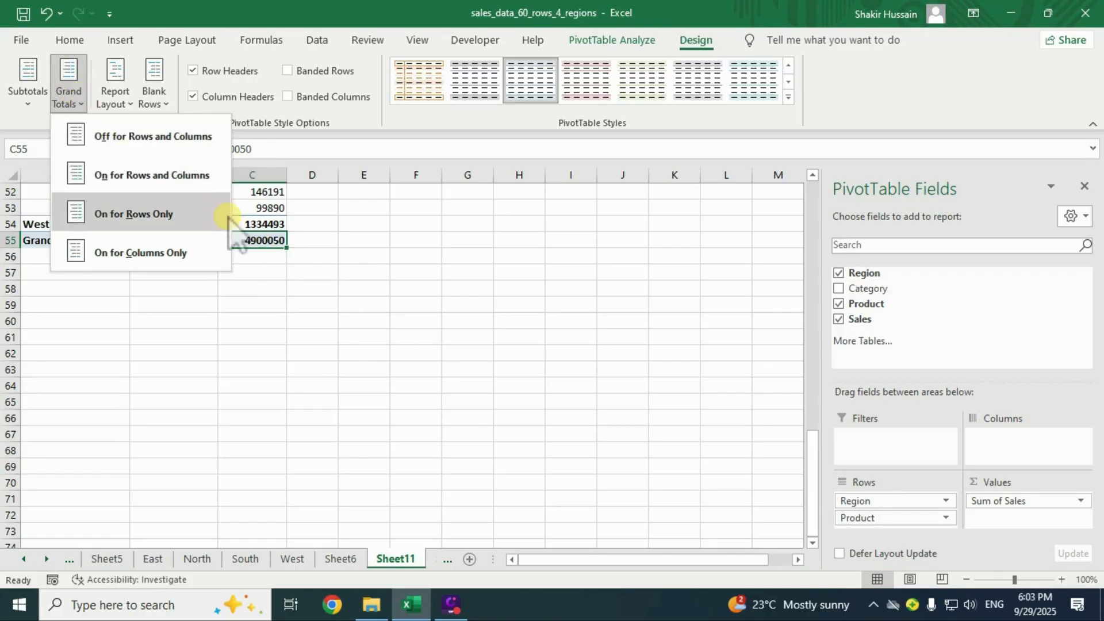
left_click(185, 140)
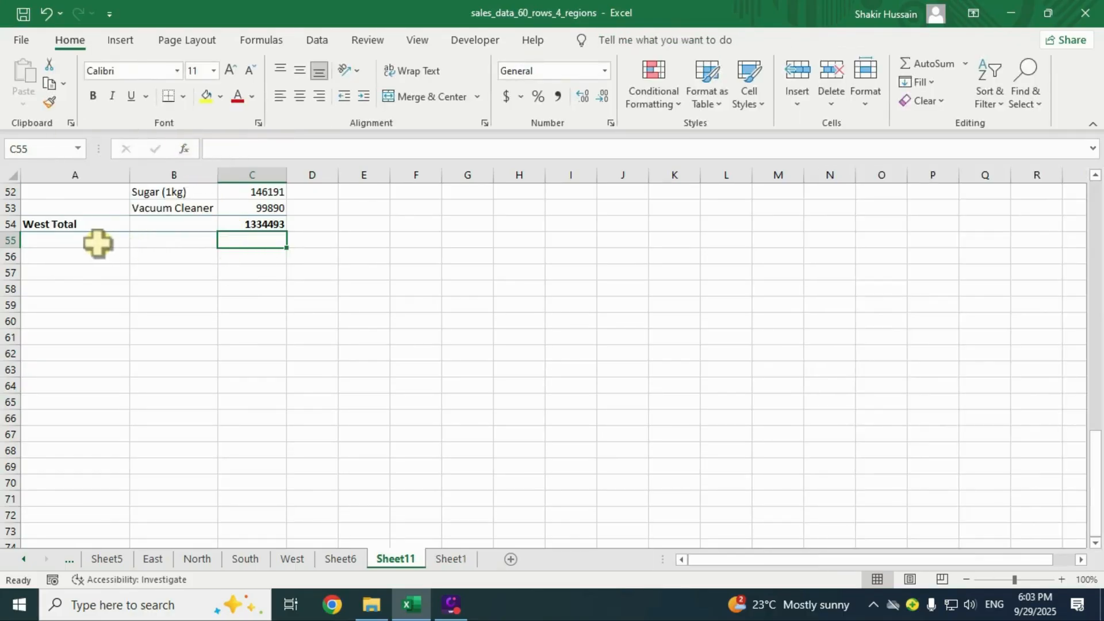
left_click(173, 207)
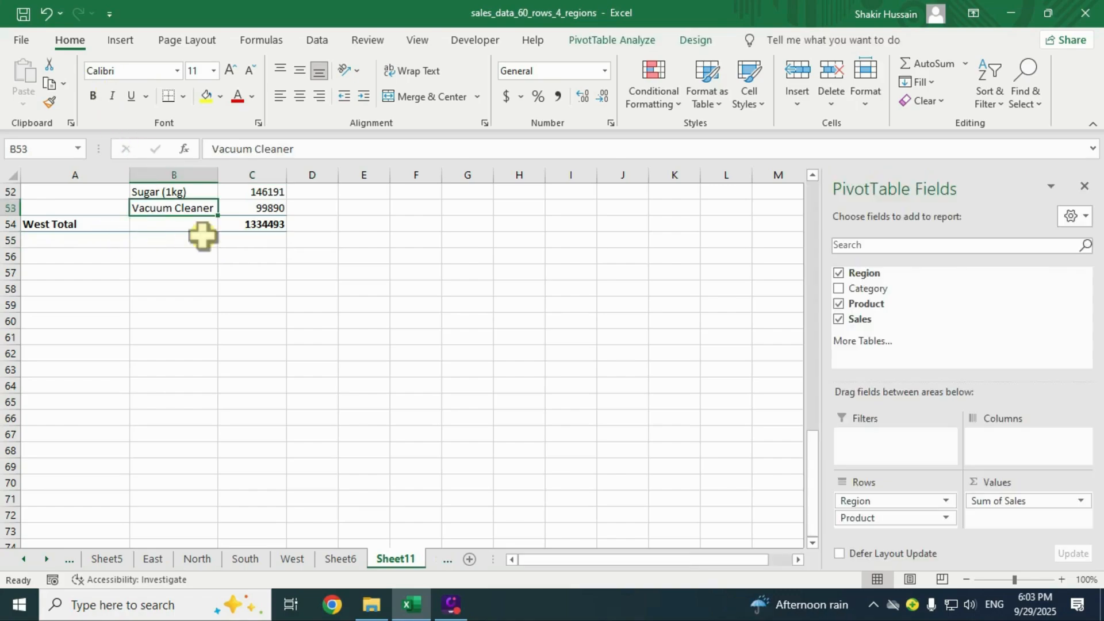
left_click(696, 40)
left_click(72, 97)
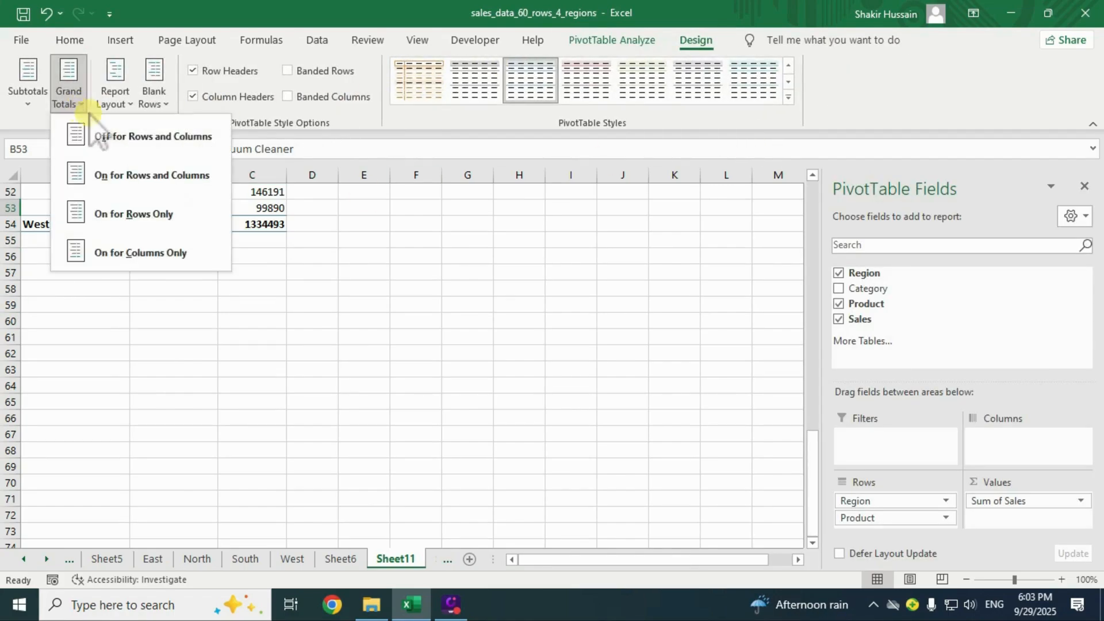
left_click(163, 175)
Review the 4900050 Grand Total row and each region's subtotal row, such as East Total.
left_click(223, 242)
left_click(199, 231)
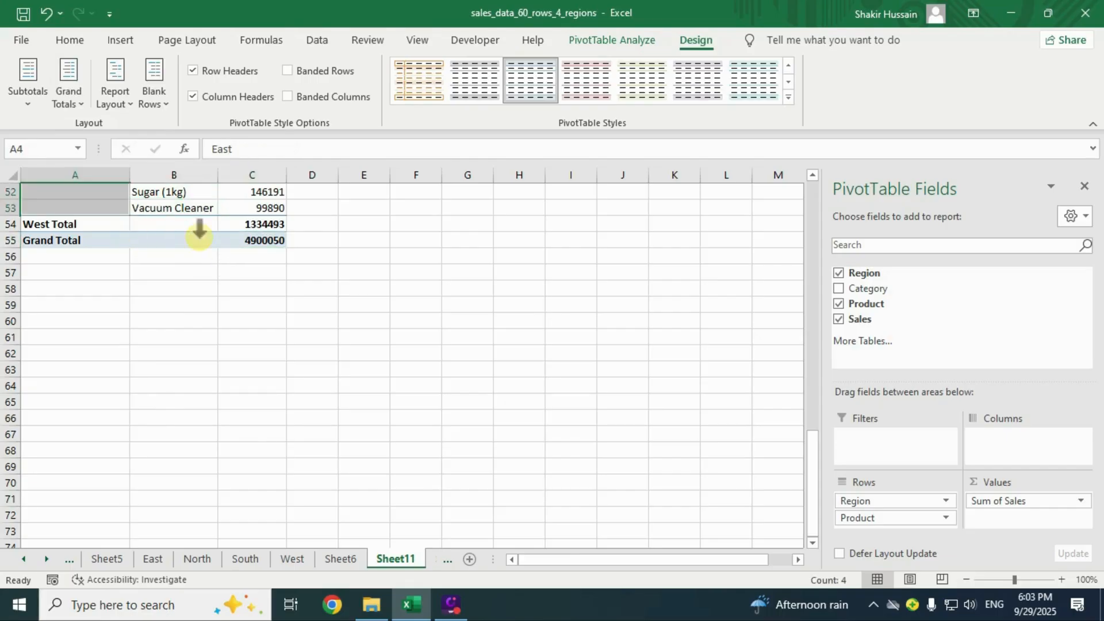
scroll(246, 246, "up", 17)
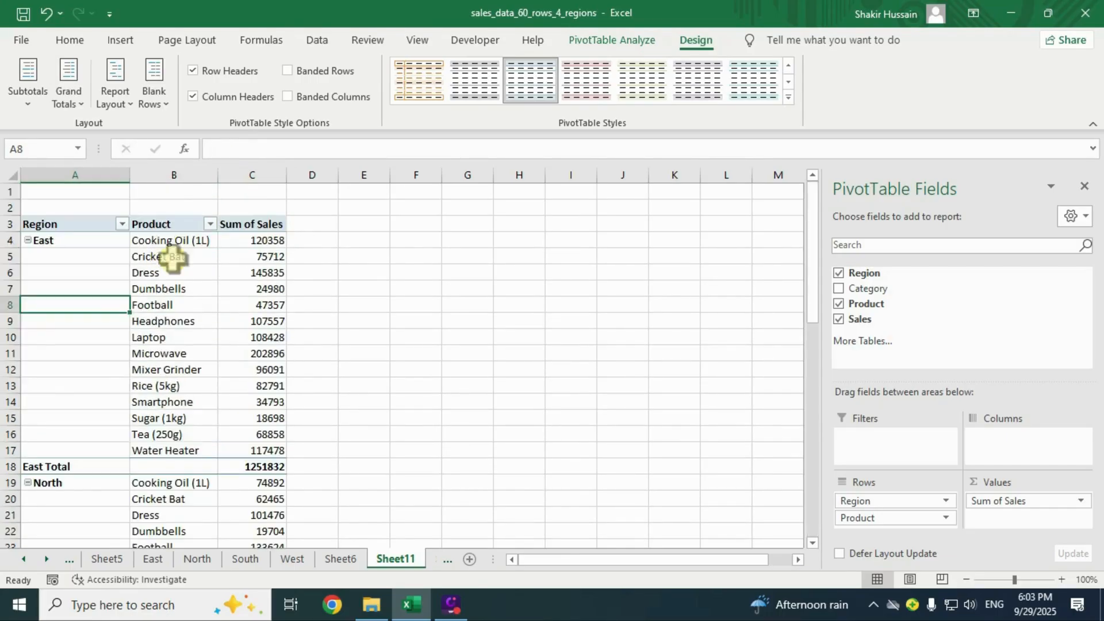
left_click_drag(81, 468, 276, 468)
scroll(273, 414, "down", 6)
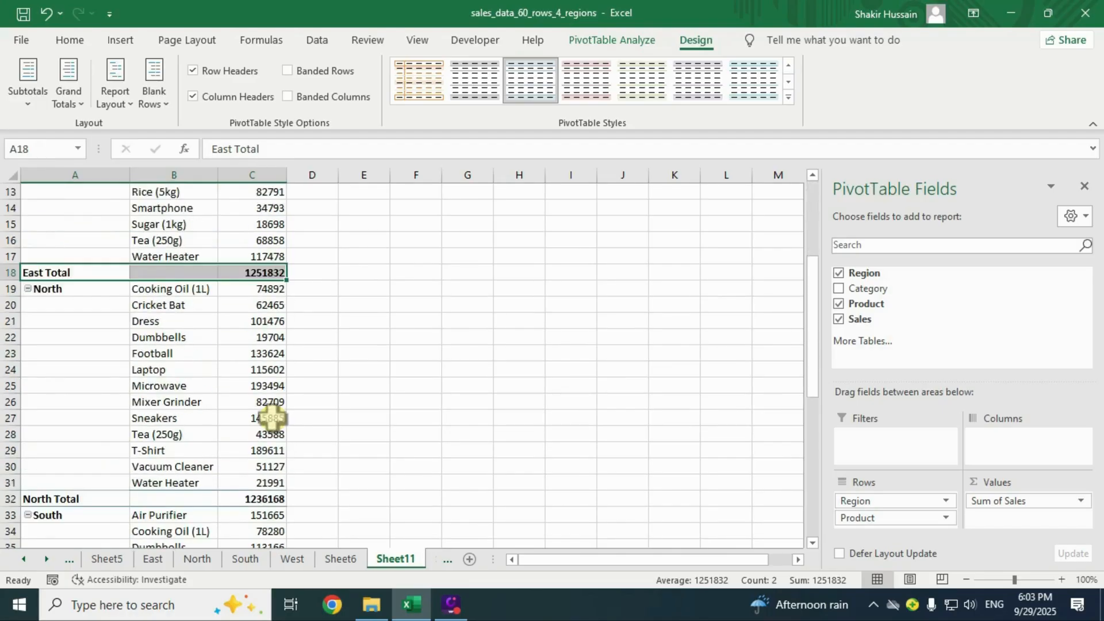
left_click_drag(77, 410, 284, 412)
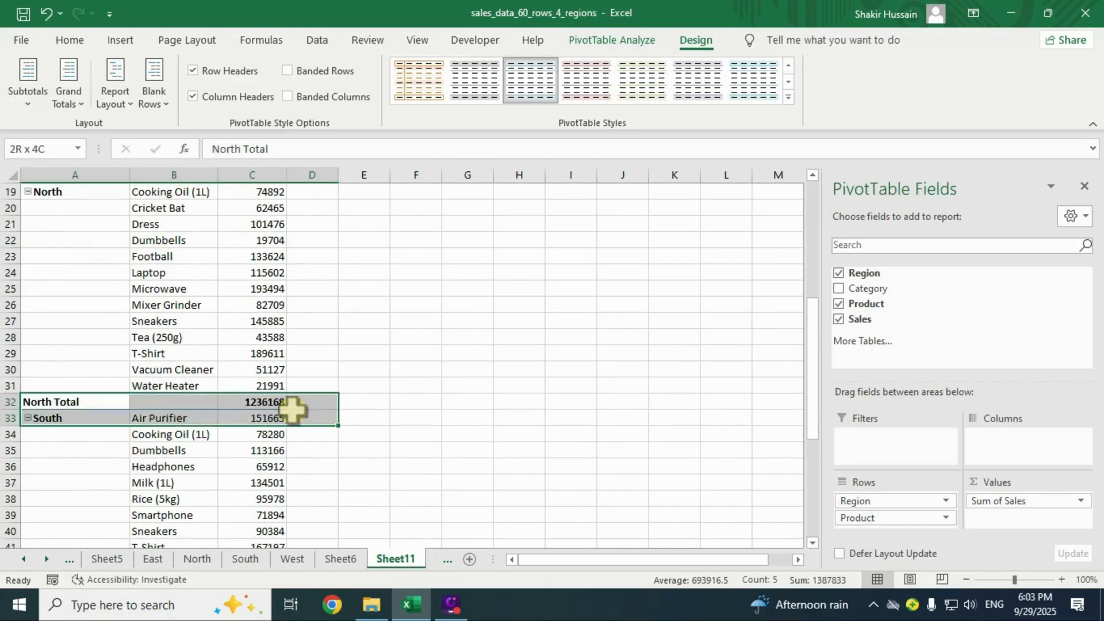
scroll(209, 409, "down", 5)
left_click_drag(54, 337, 242, 341)
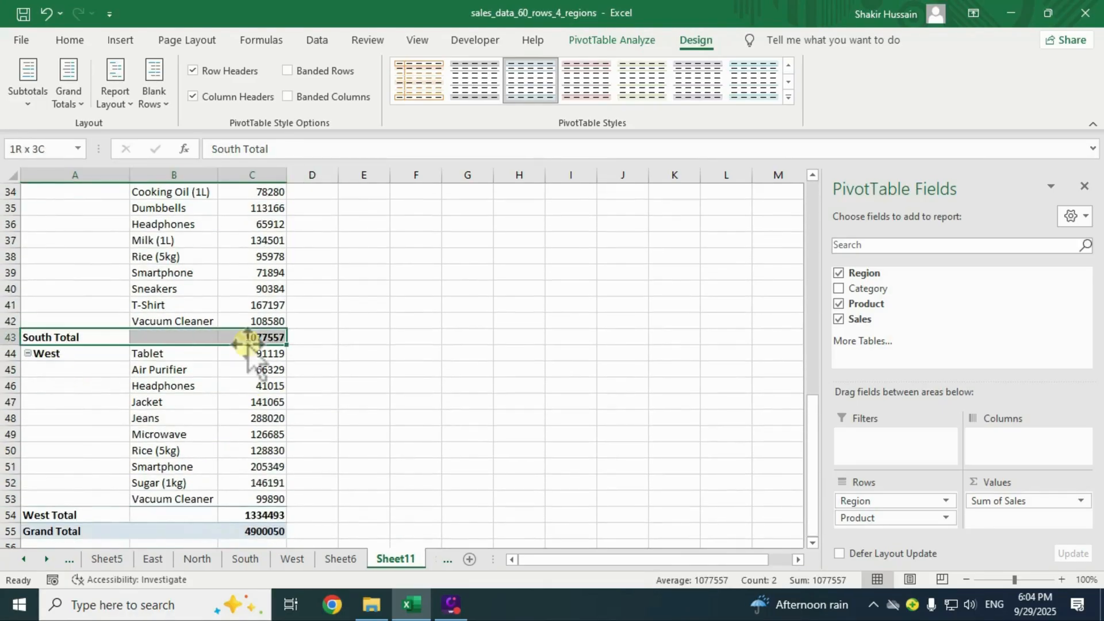
left_click(163, 289)
scroll(163, 293, "up", 5)
scroll(162, 293, "up", 6)
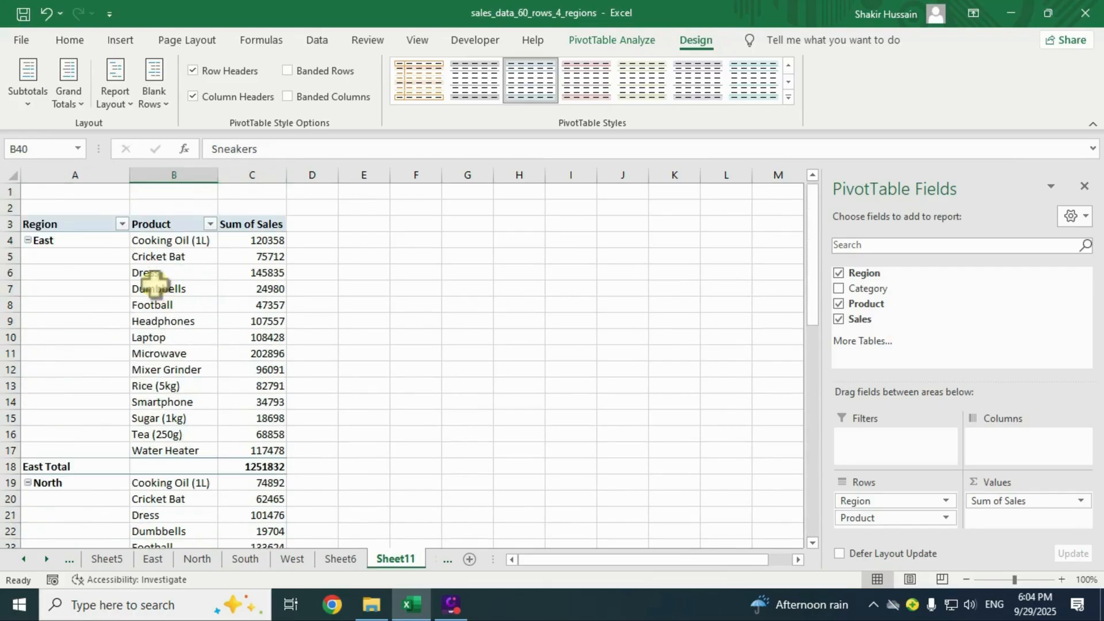
left_click(27, 92)
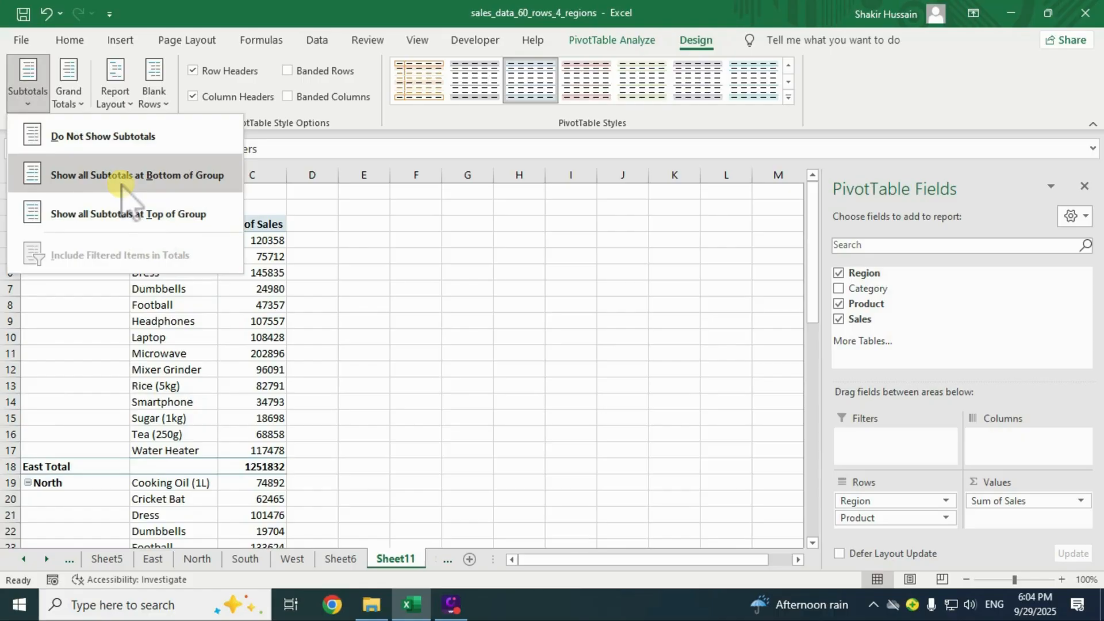
left_click(115, 138)
left_click(171, 258)
scroll(172, 276, "down", 13)
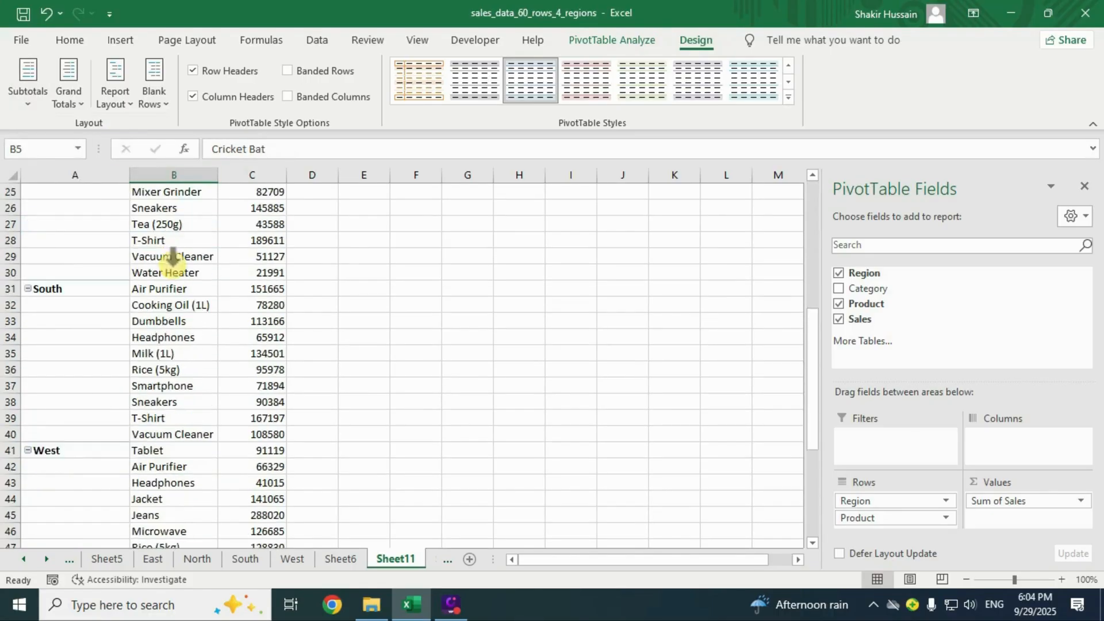
scroll(178, 294, "up", 13)
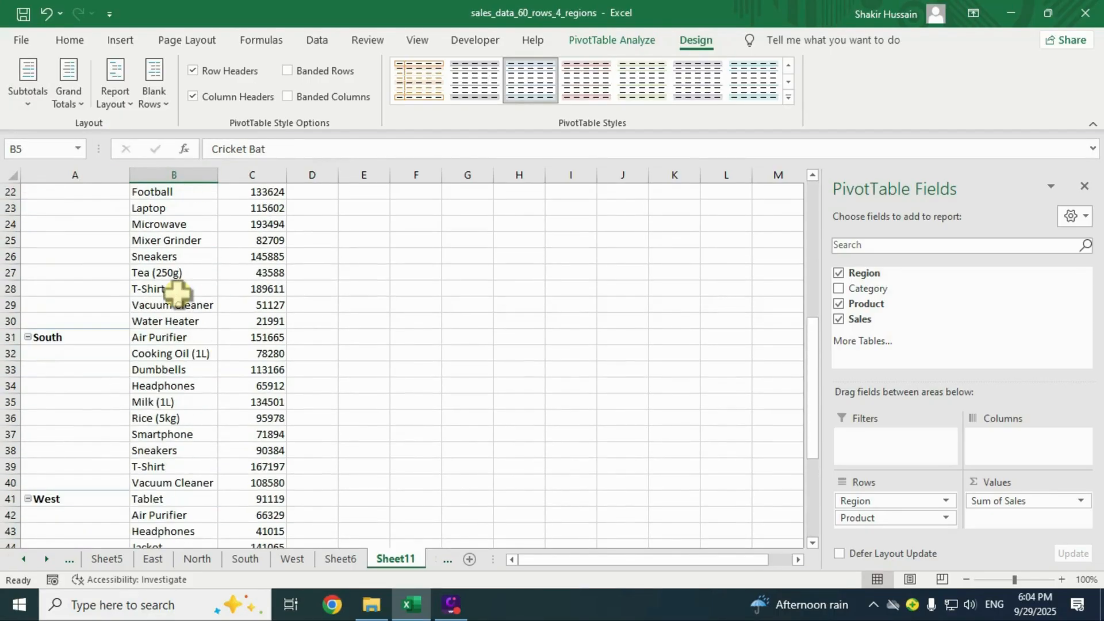
left_click(28, 95)
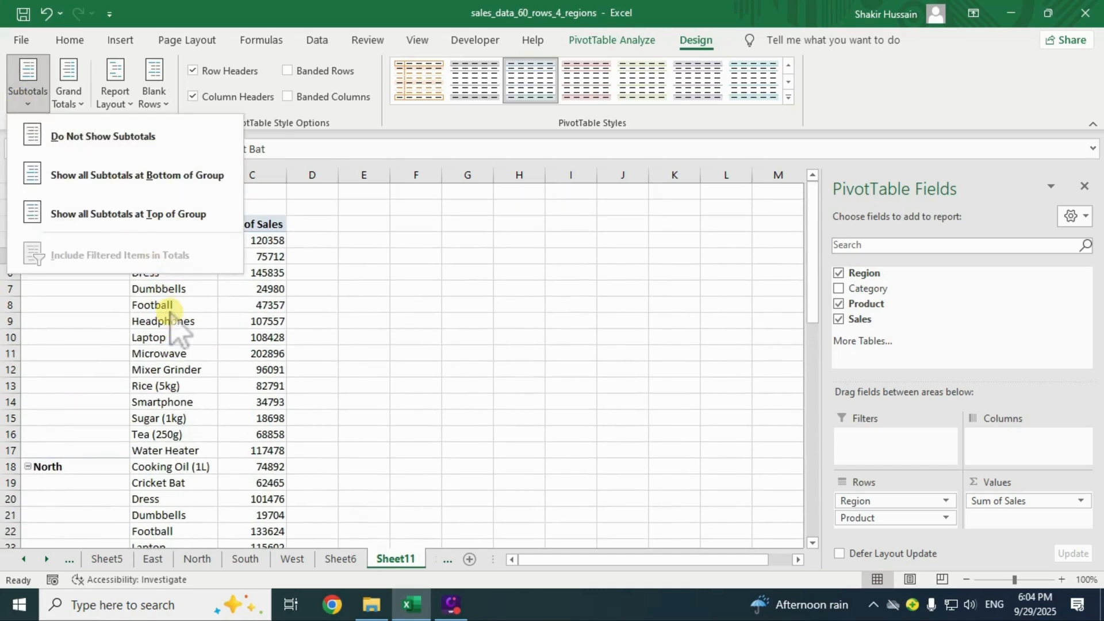
left_click(98, 174)
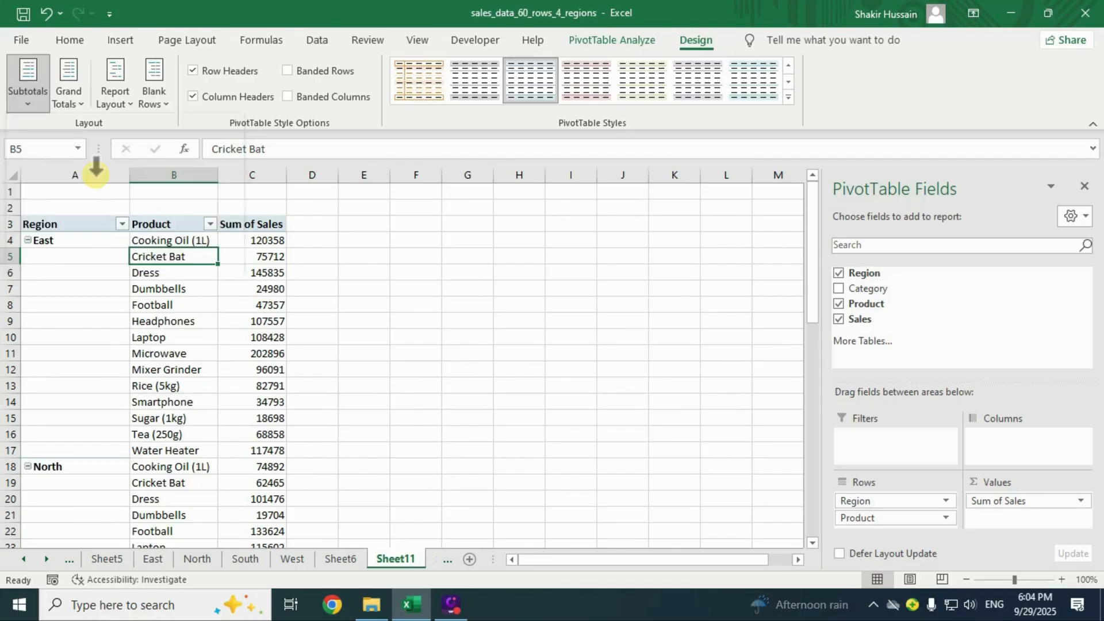
left_click(200, 446)
scroll(201, 440, "down", 3)
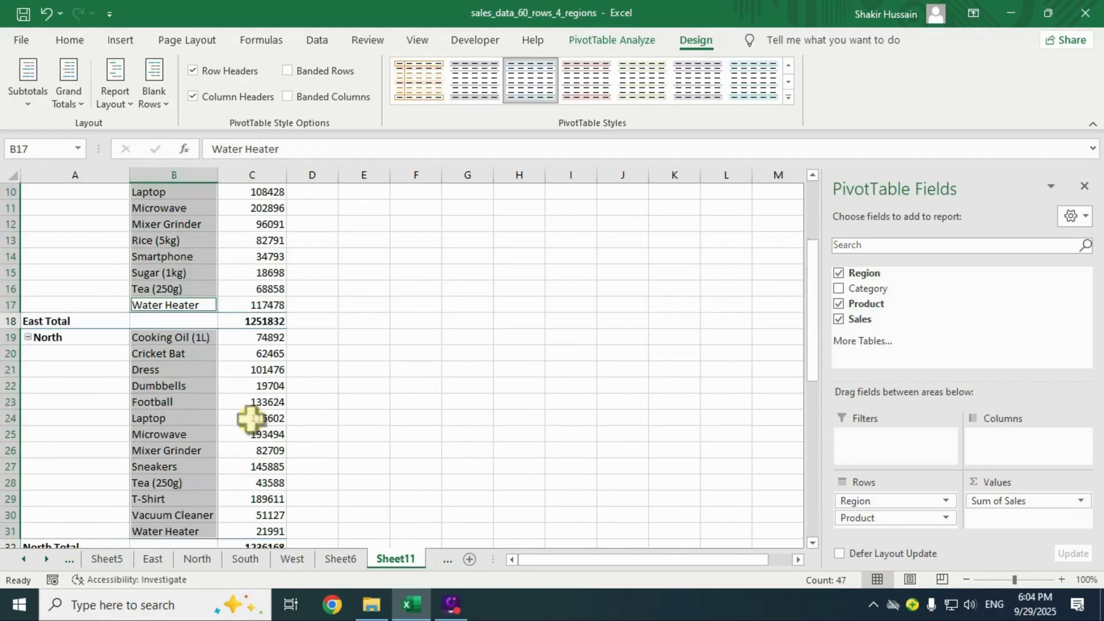
left_click(253, 386)
left_click(75, 321)
left_click(259, 322)
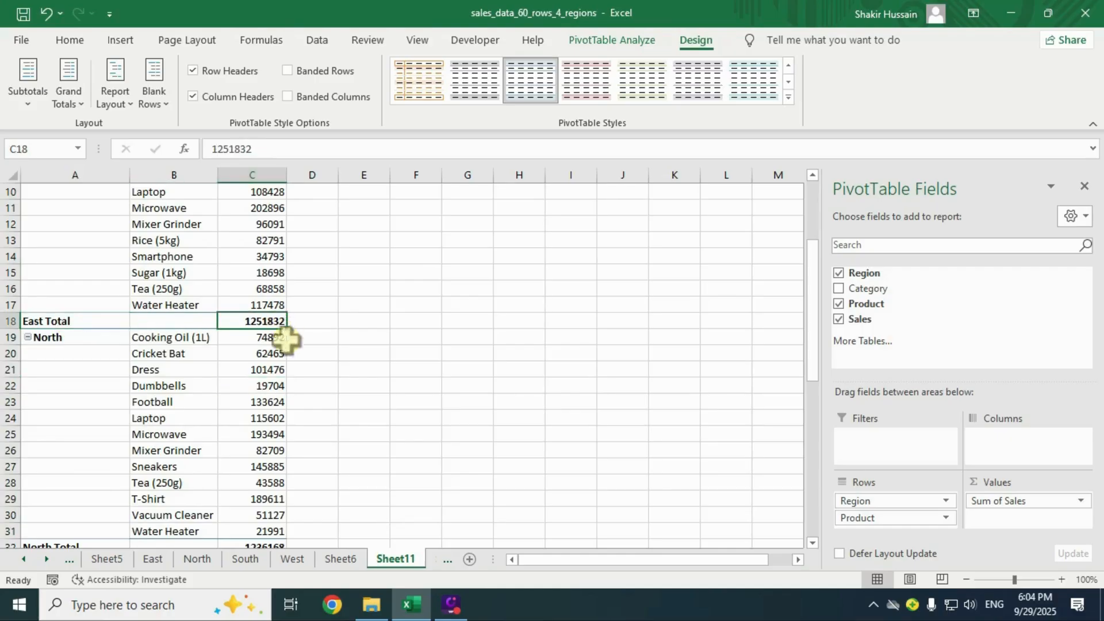
scroll(189, 423, "up", 3)
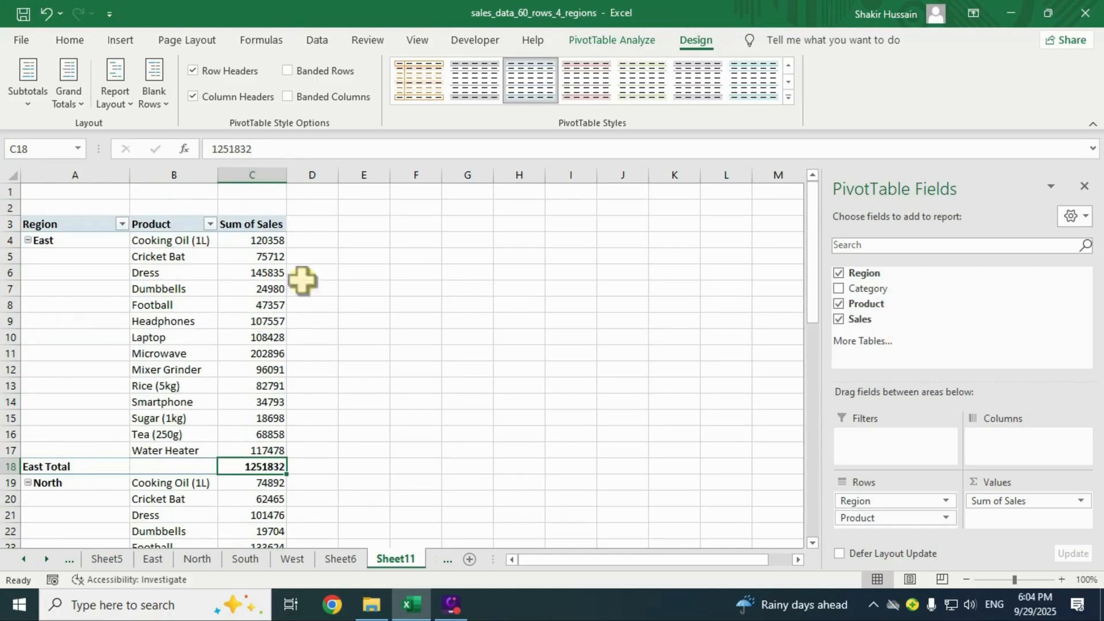
Toggle the Row Headers and Column Headers style options off and on, leaving both checked.
left_click(193, 71)
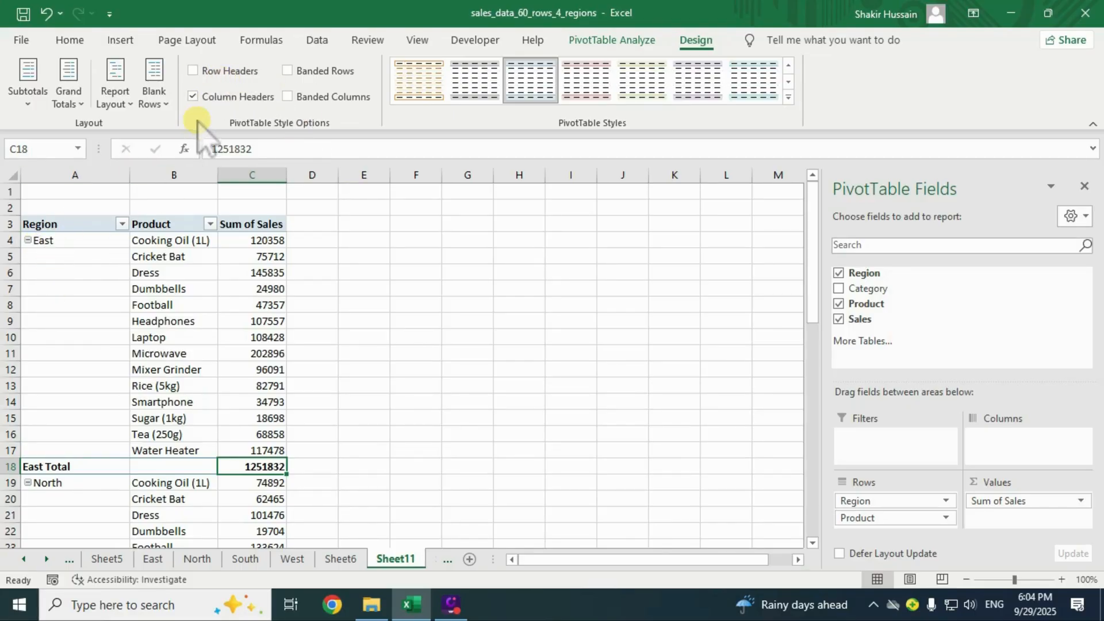
left_click(194, 70)
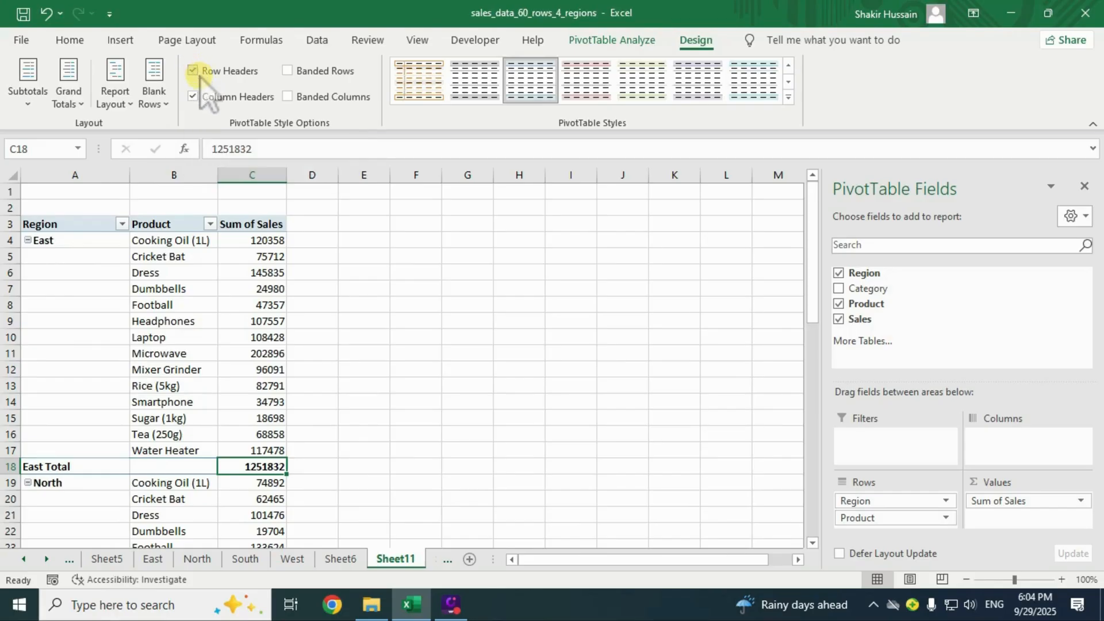
left_click(194, 72)
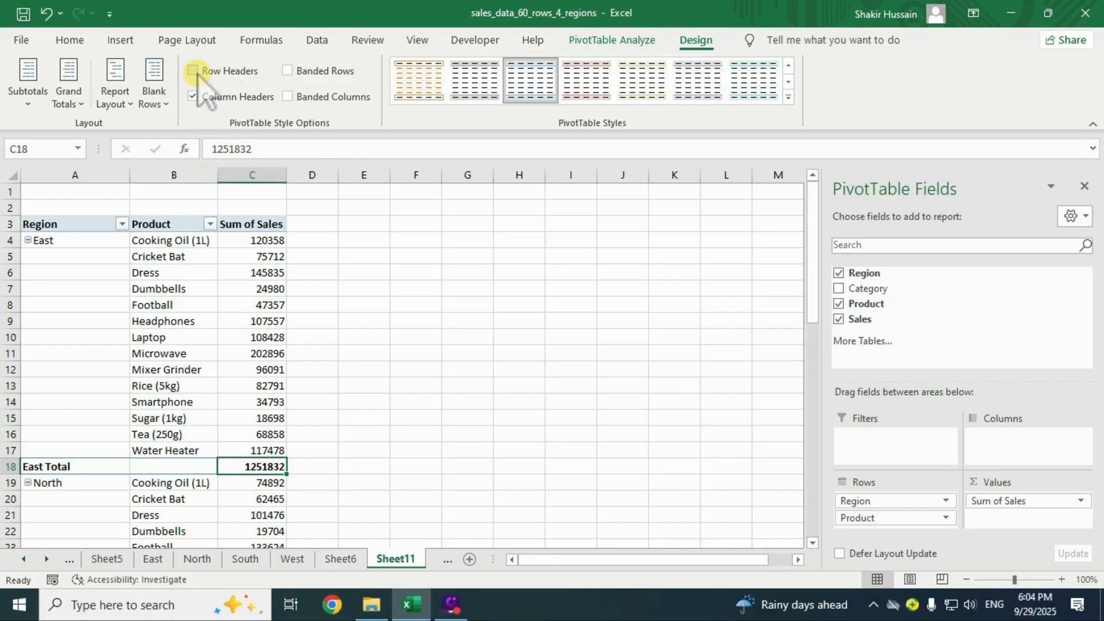
left_click(194, 71)
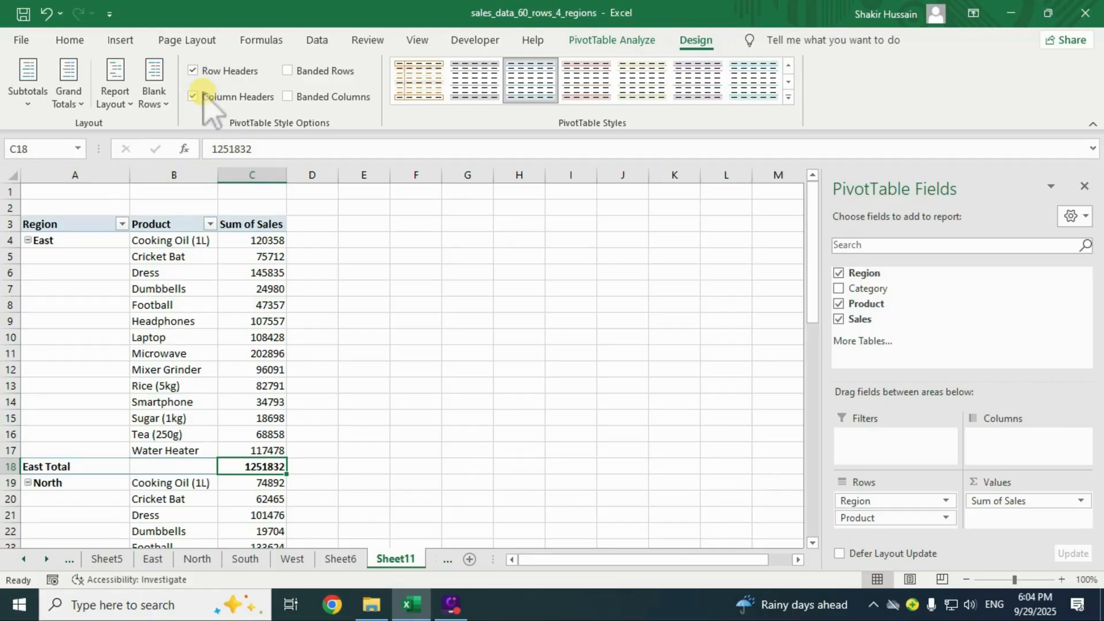
left_click(193, 96)
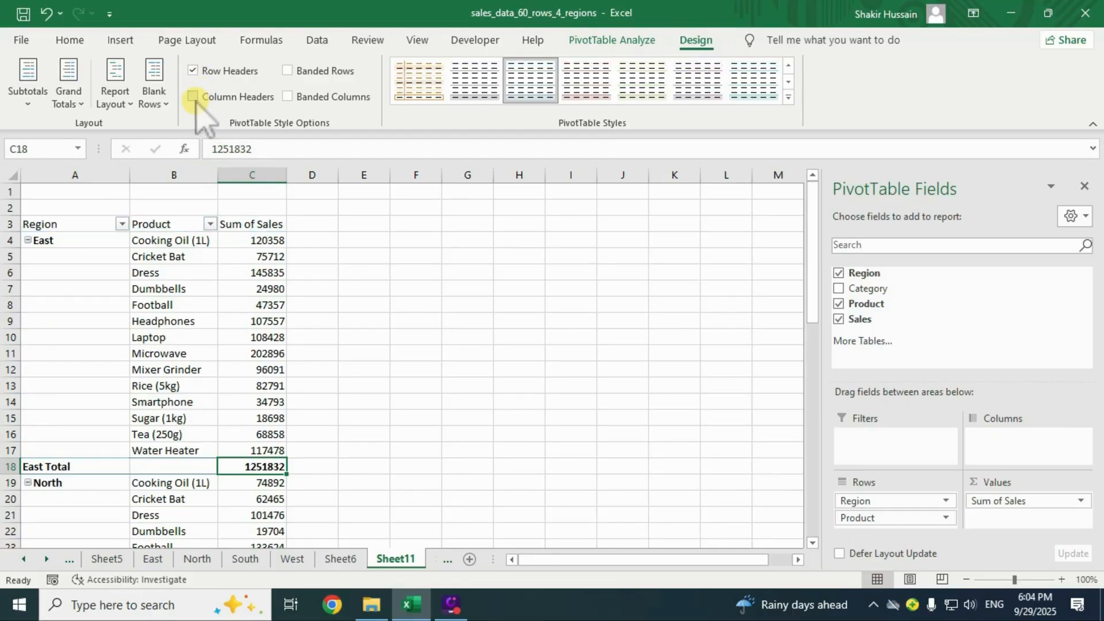
left_click(194, 97)
left_click(194, 97)
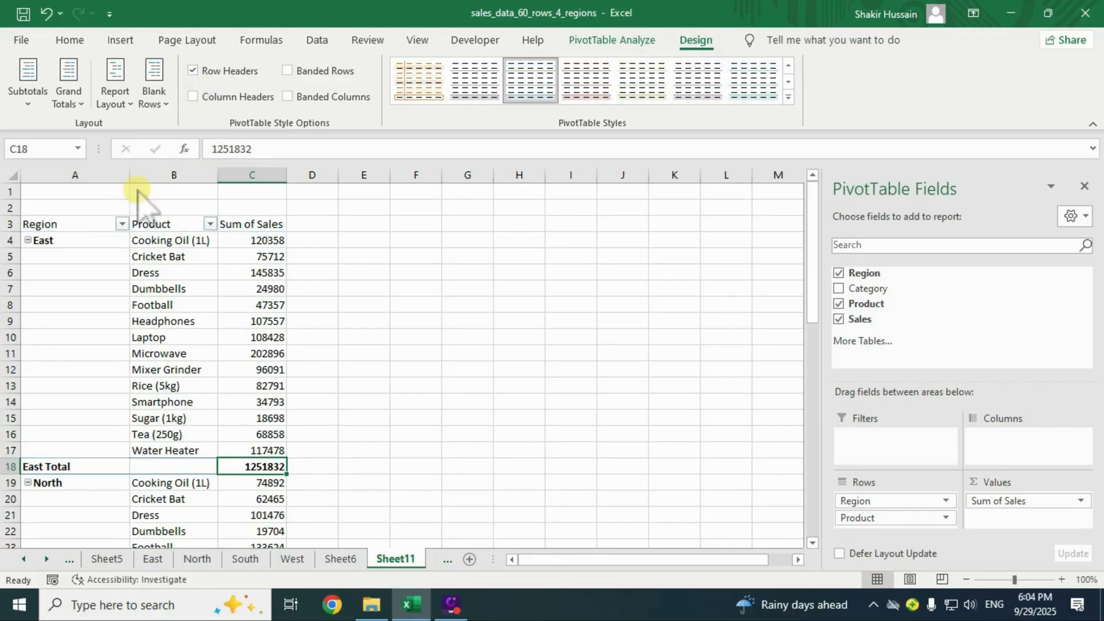
left_click(194, 97)
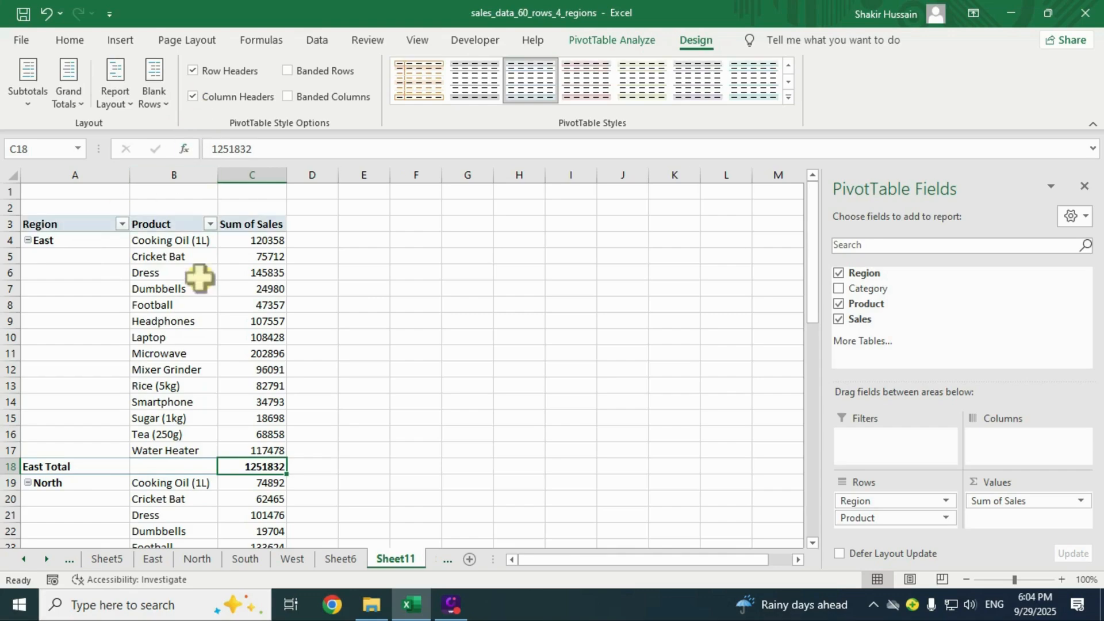
left_click(192, 302)
left_click(190, 321)
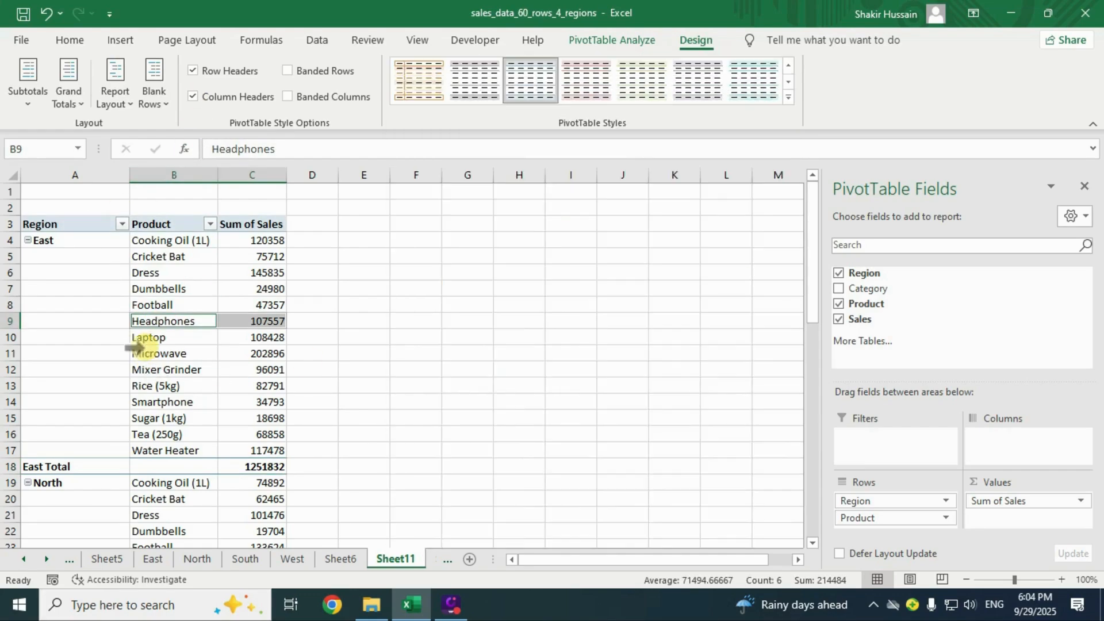
Apply a purple Medium PivotTable style to the Region/Product pivot.
left_click(138, 343)
left_click(128, 319)
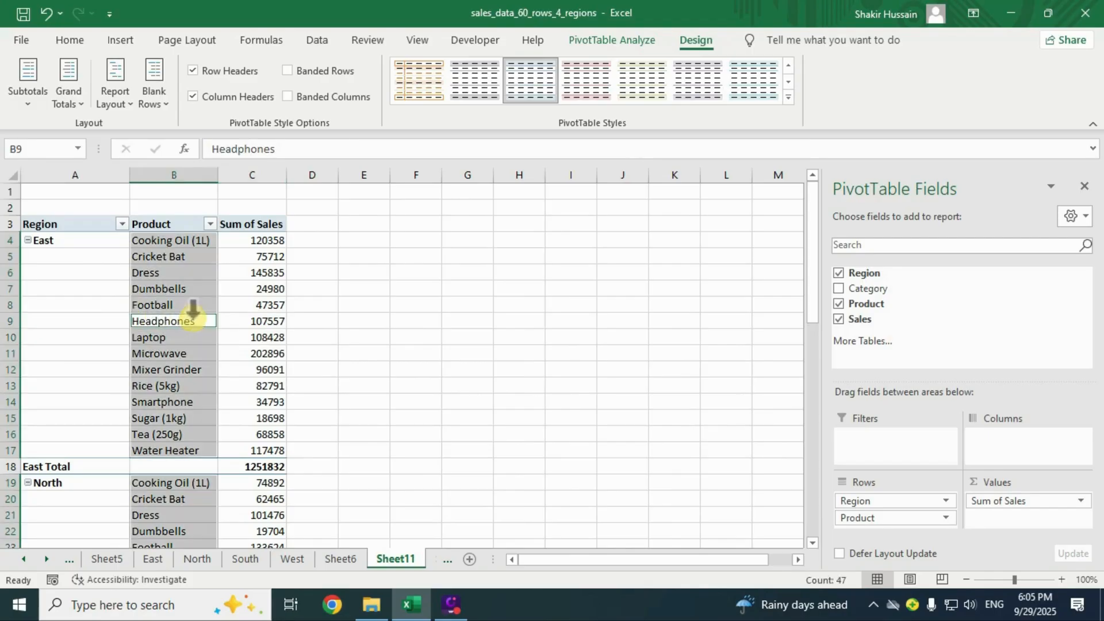
left_click_drag(75, 370, 91, 356)
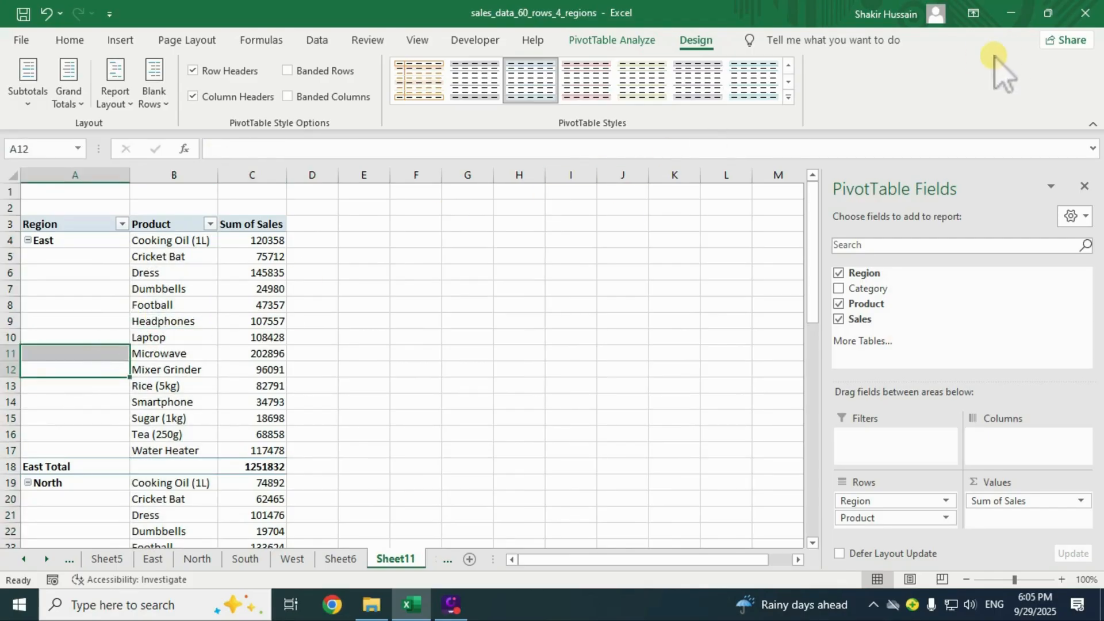
left_click(788, 98)
left_click(656, 460)
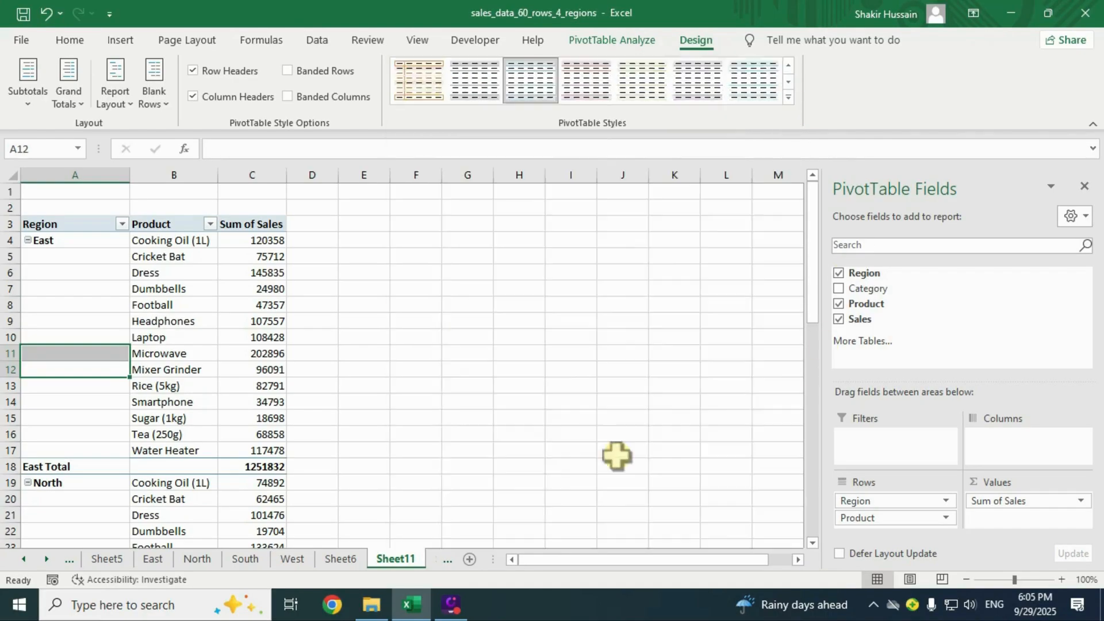
Switch the pivot to a grey Medium style.
left_click(161, 387)
left_click(165, 290)
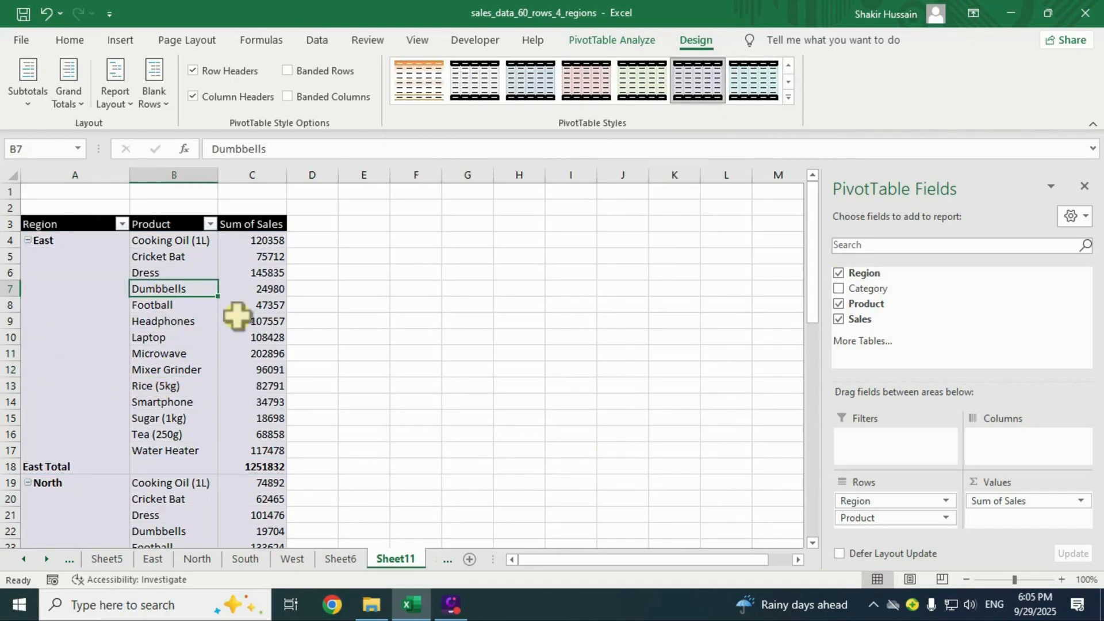
left_click(95, 306)
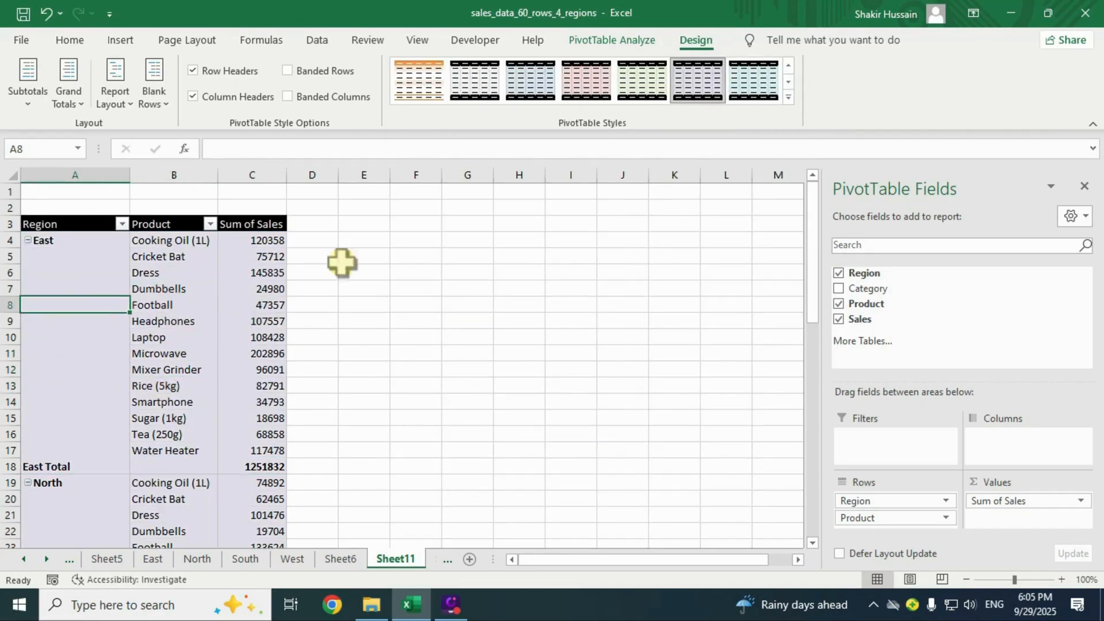
left_click(789, 98)
left_click(419, 413)
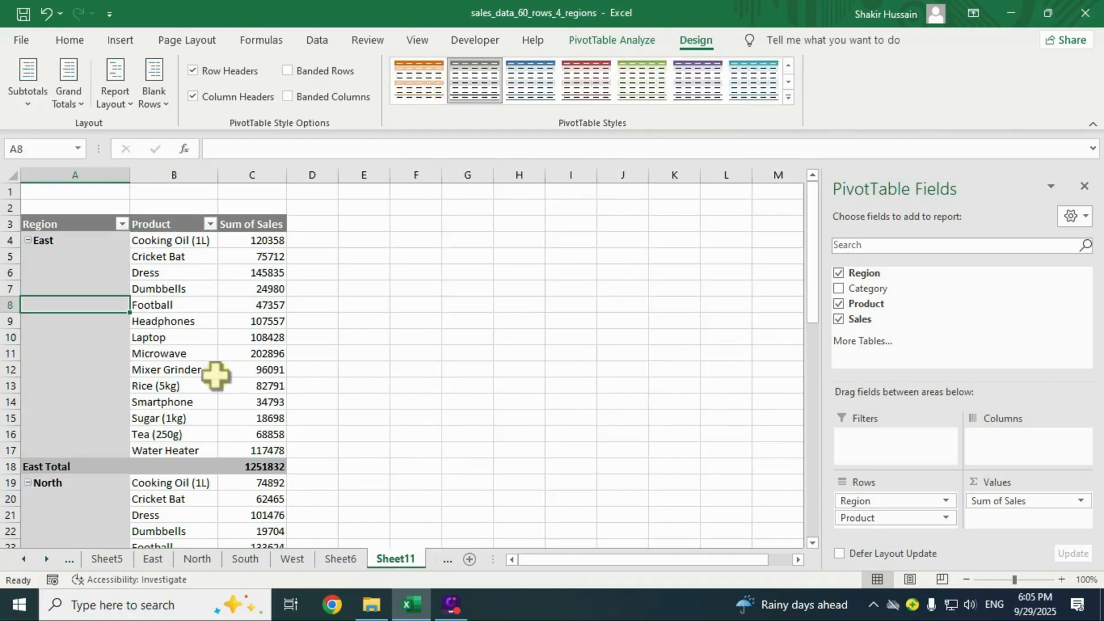
Try an orange Medium style on the pivot.
left_click(213, 370)
left_click(196, 324)
left_click(79, 306)
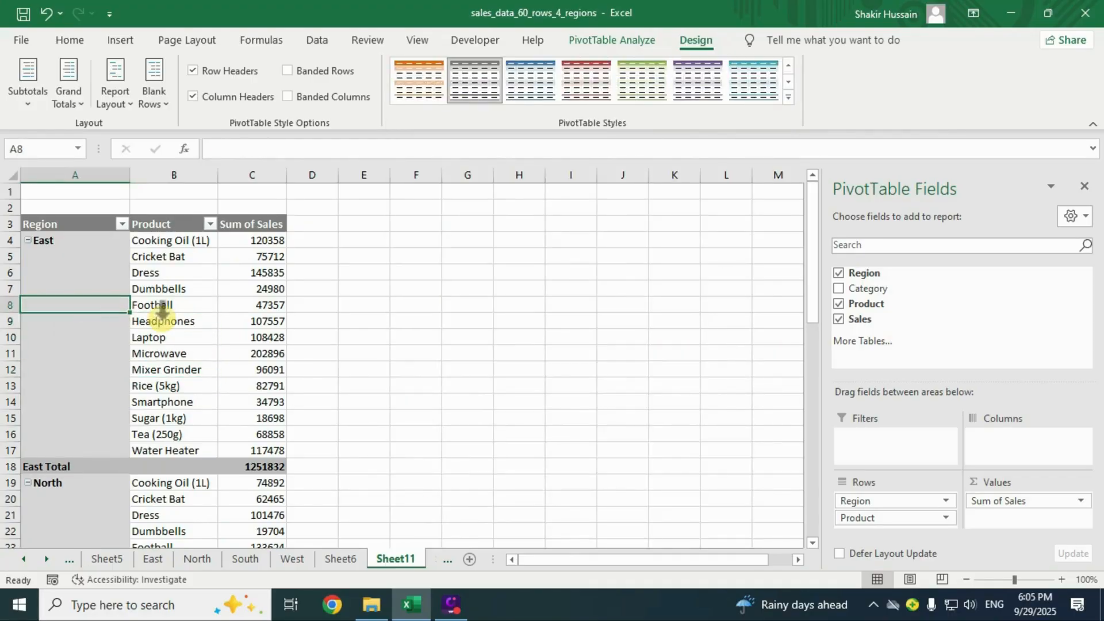
left_click(788, 99)
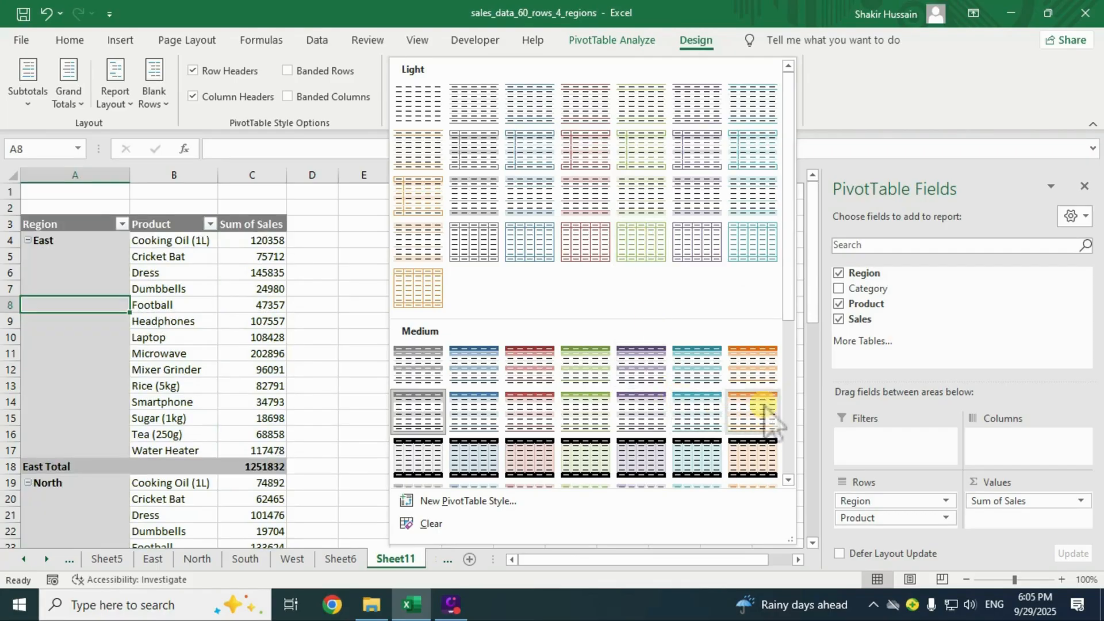
left_click(750, 368)
Settle on the plain Light PivotTable style and check the product values.
left_click(152, 352)
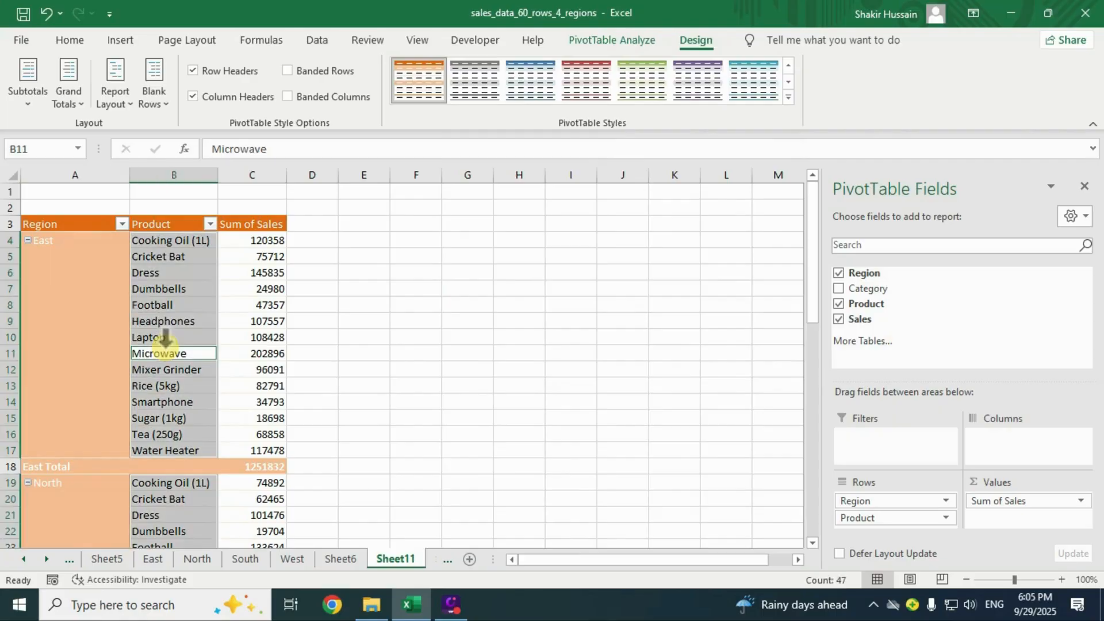
left_click(789, 98)
left_click(406, 111)
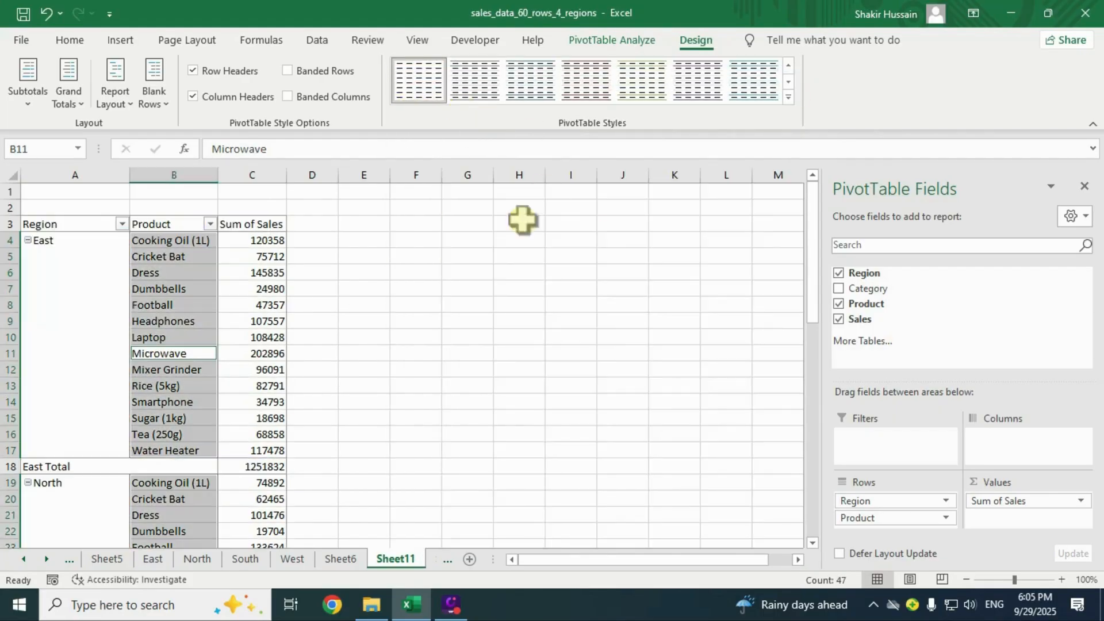
left_click(281, 306)
left_click(210, 297)
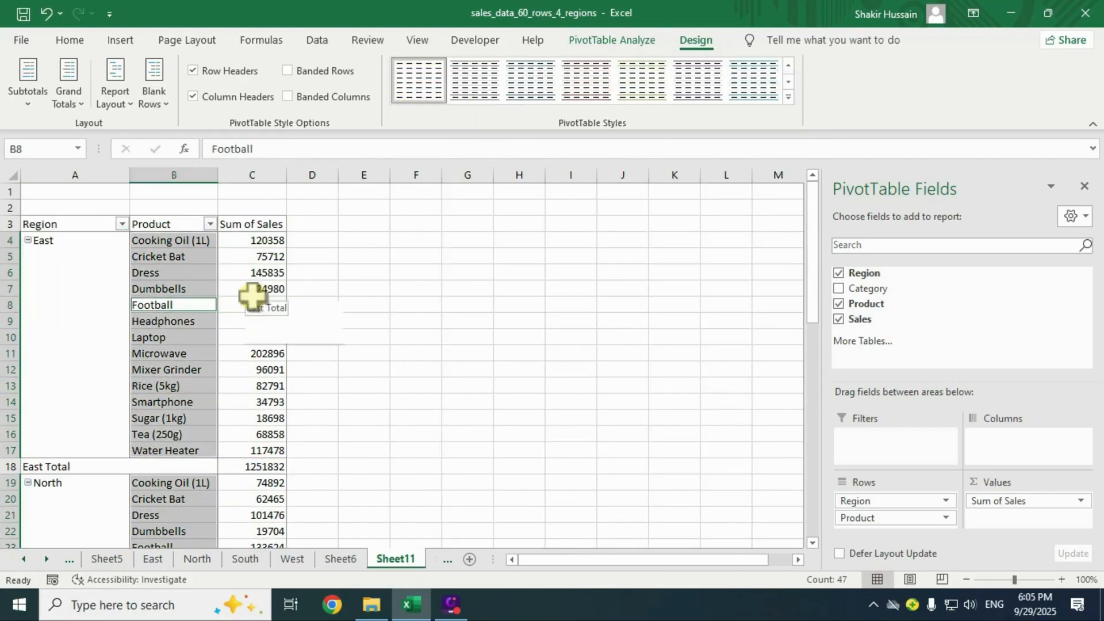
left_click(252, 293)
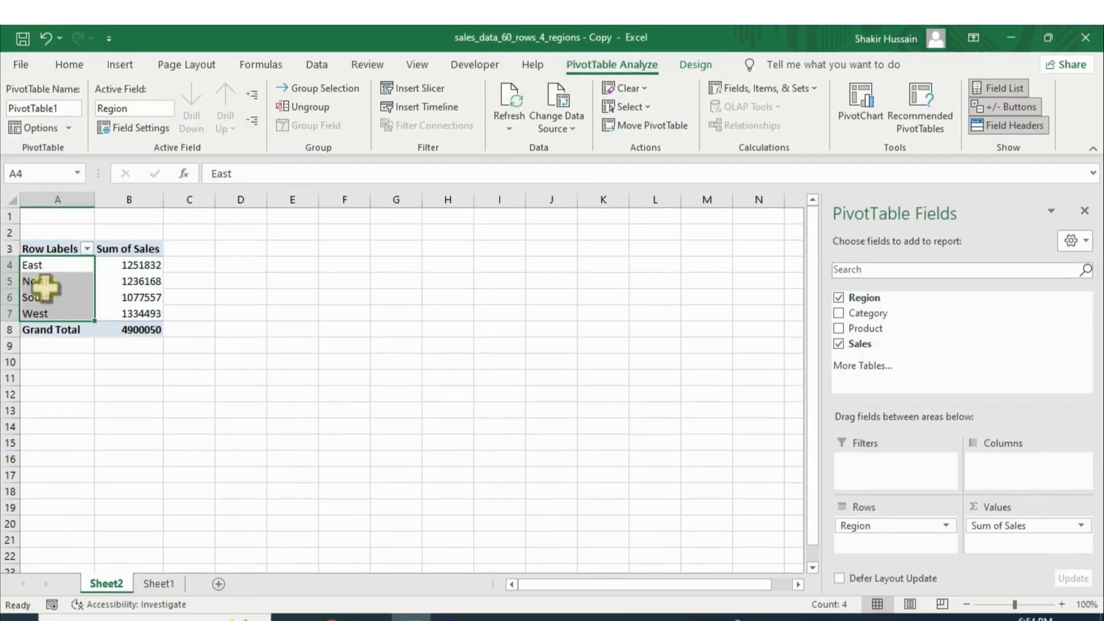
On the workbook copy's Sheet2, select the East-to-West region labels and East's 1251832 total.
left_click(42, 282)
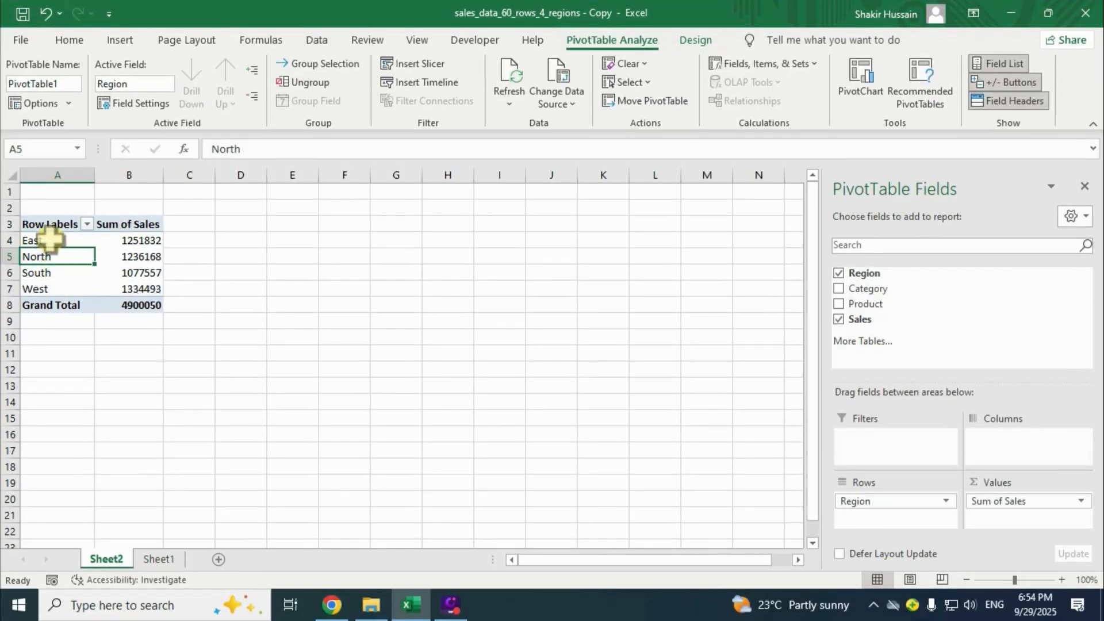
left_click_drag(51, 239, 46, 282)
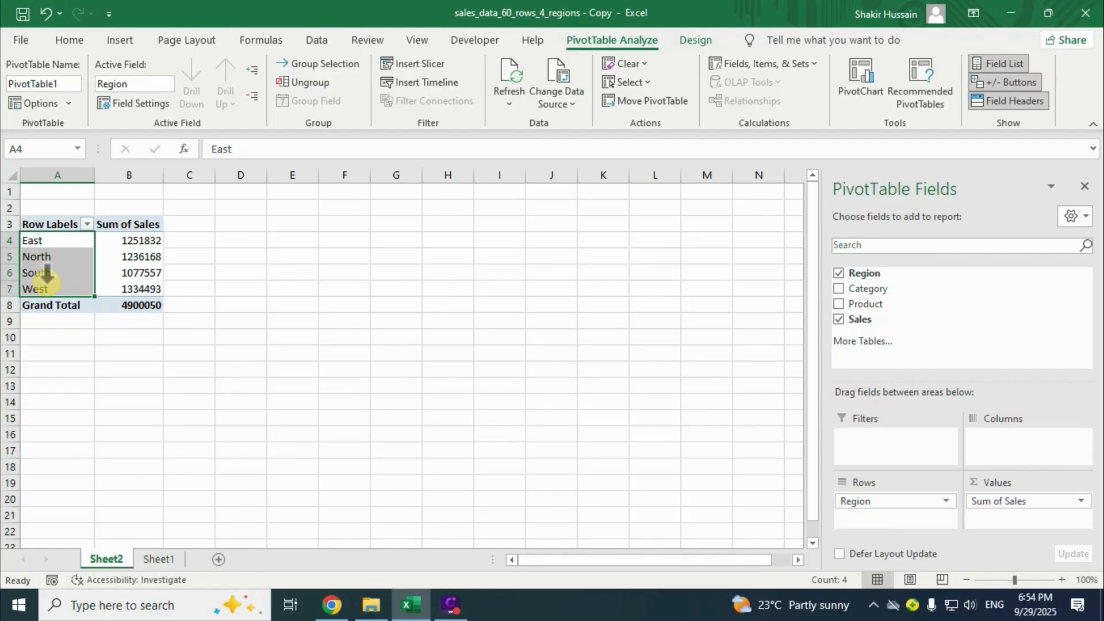
left_click(49, 241)
left_click(121, 241)
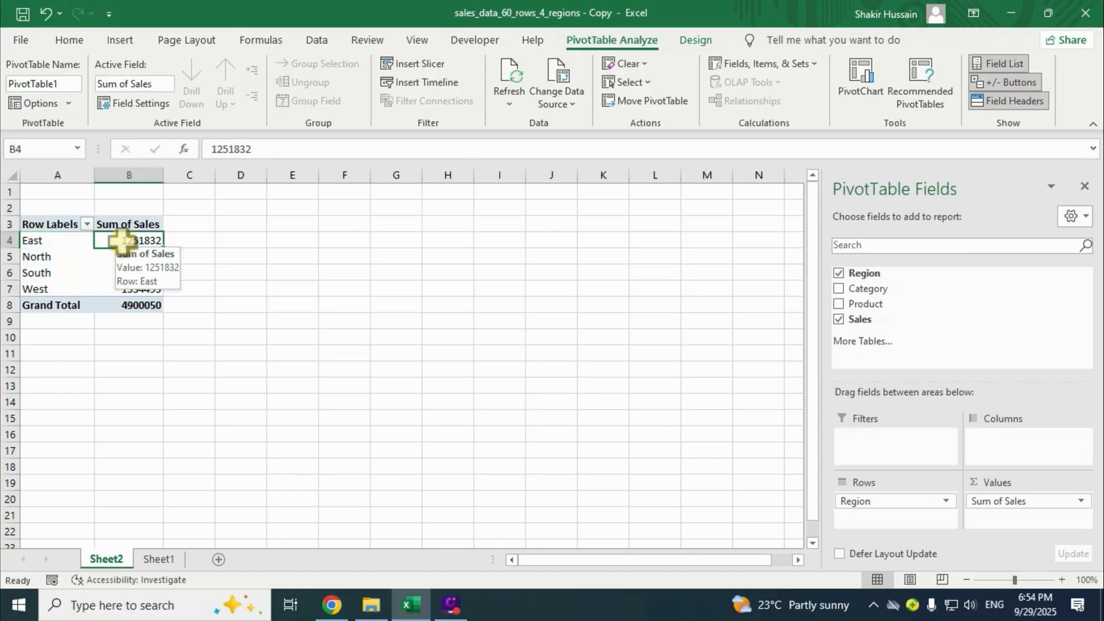
Drill into East's and North's Sum of Sales totals to create their detail sheets.
double_click(122, 241)
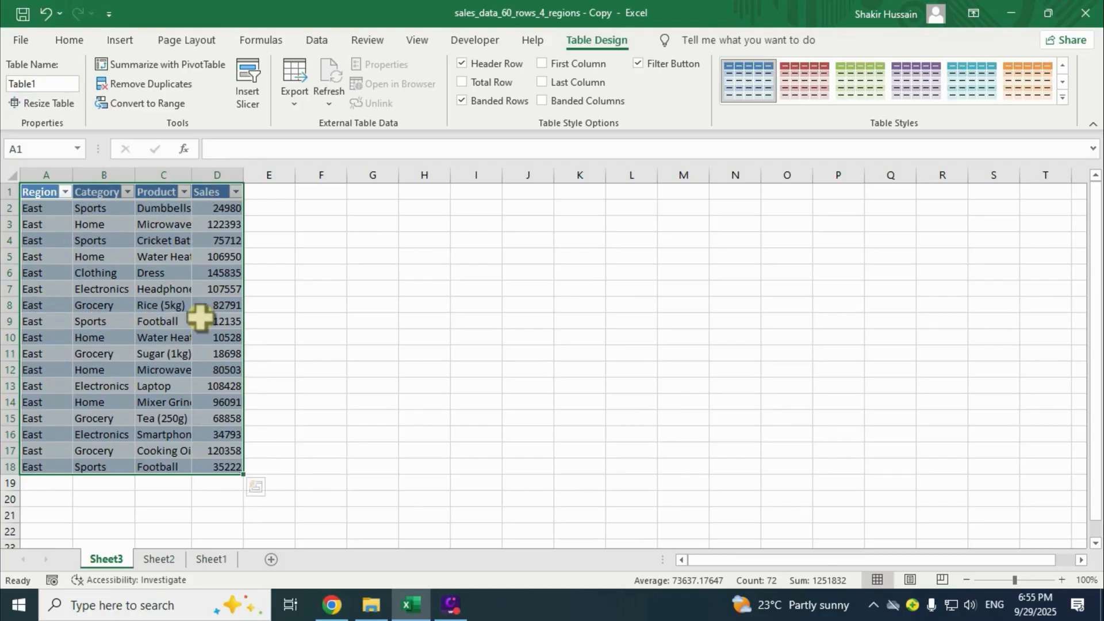
left_click(158, 557)
left_click(77, 262)
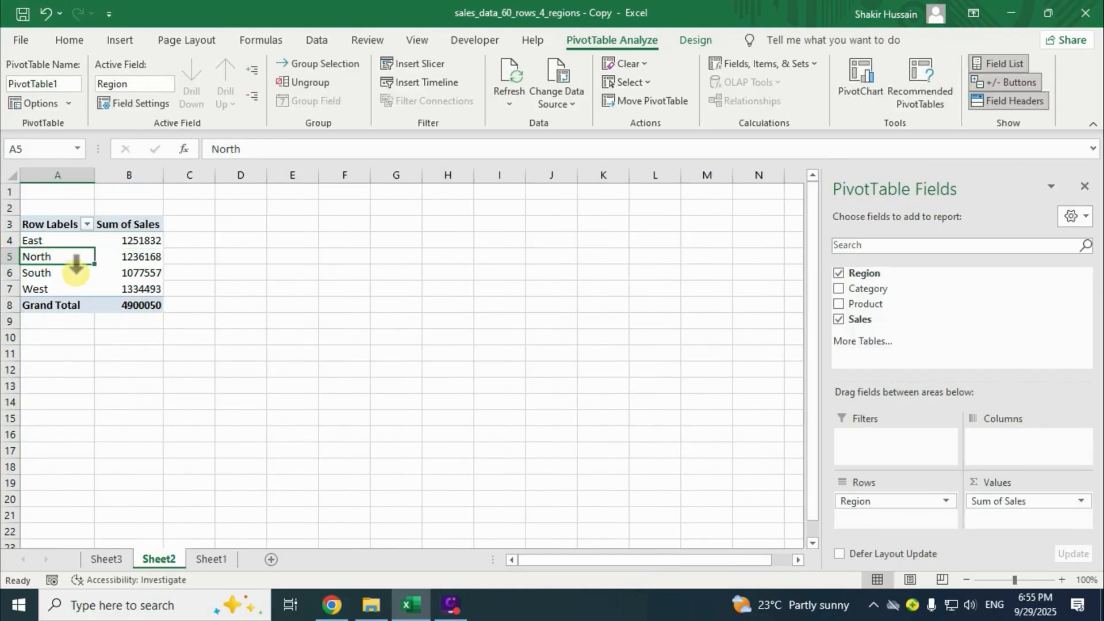
double_click(141, 257)
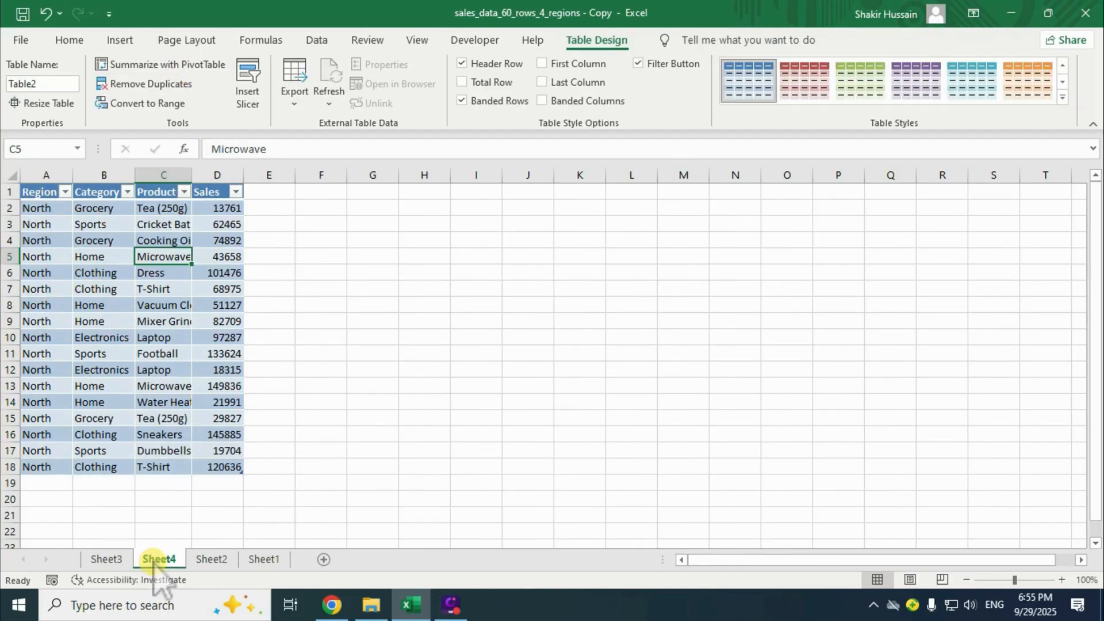
Drill into South's 1077557 and West's 1334493 totals for their 13-record detail sheets.
left_click(212, 561)
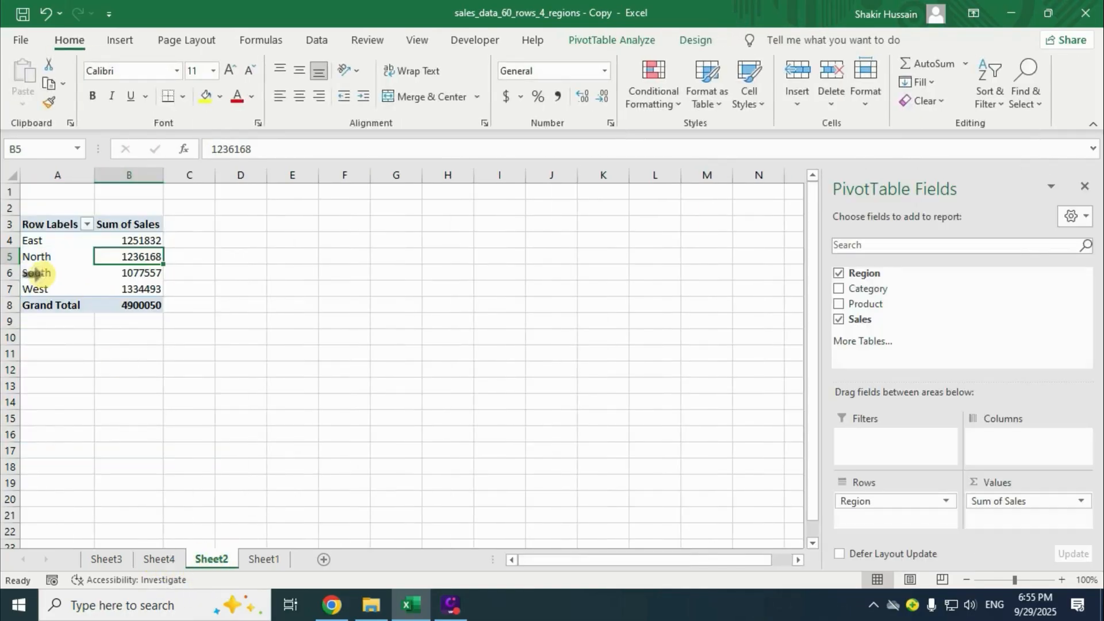
left_click(35, 273)
left_click(143, 275)
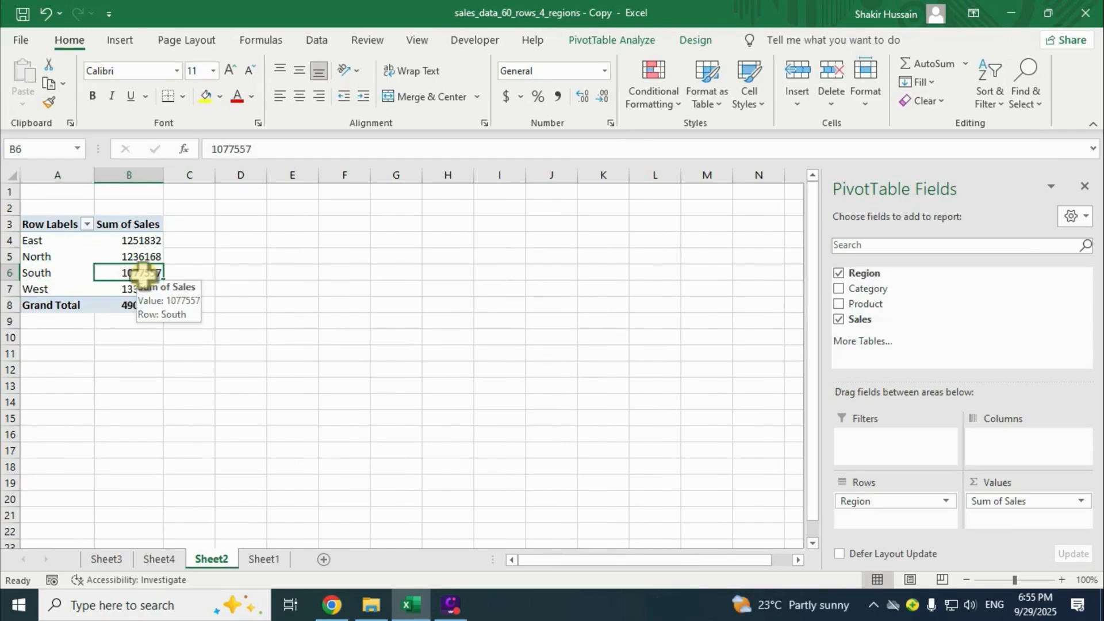
double_click(144, 274)
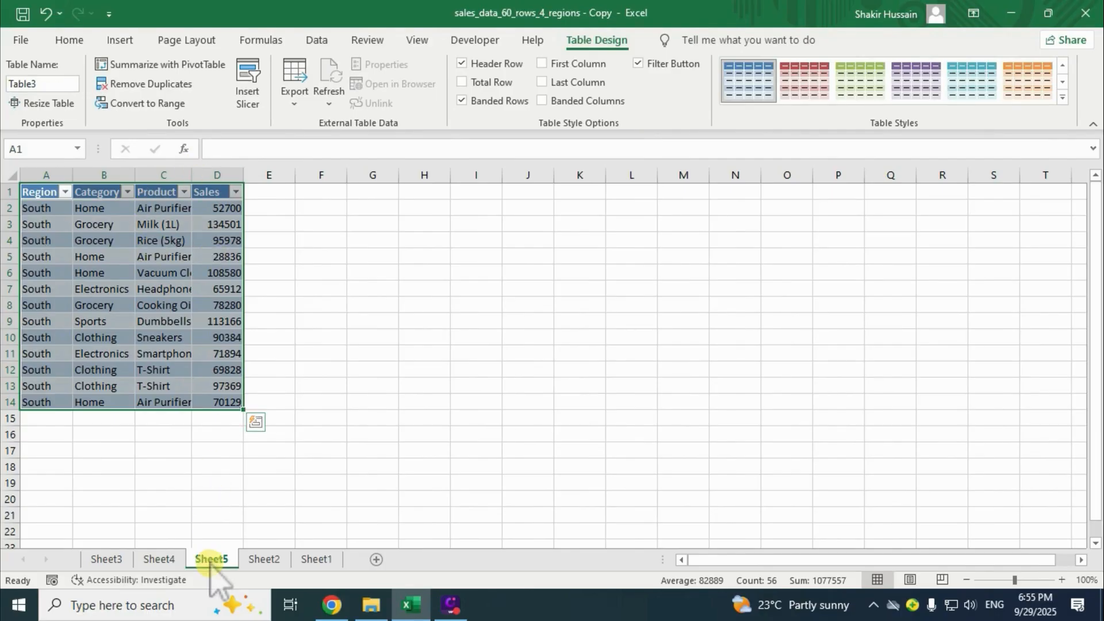
left_click(264, 559)
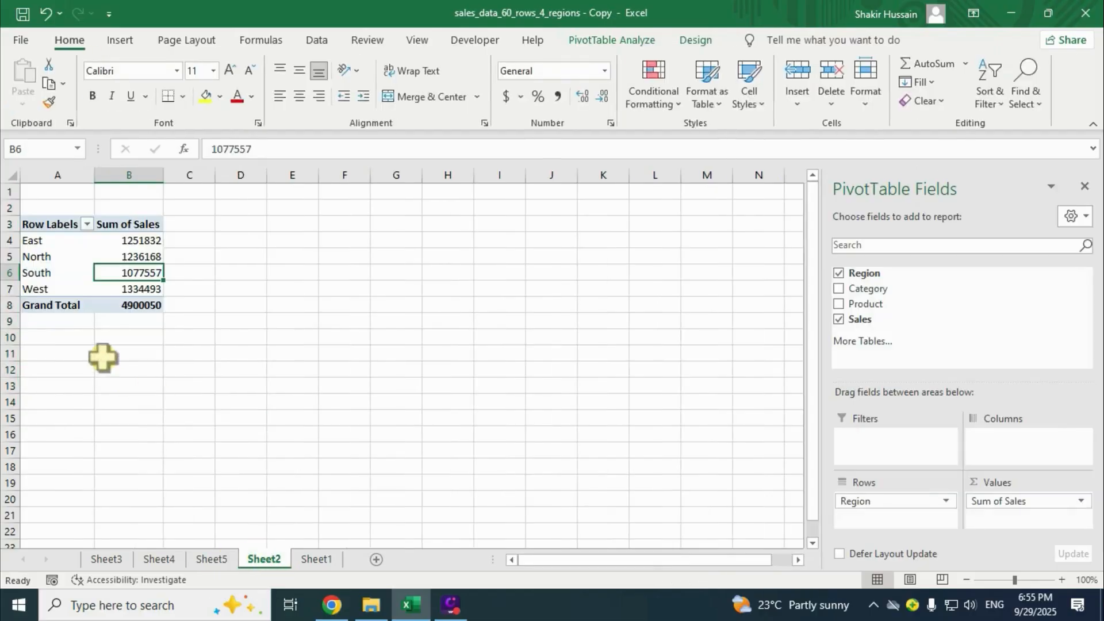
left_click(46, 290)
left_click(153, 288)
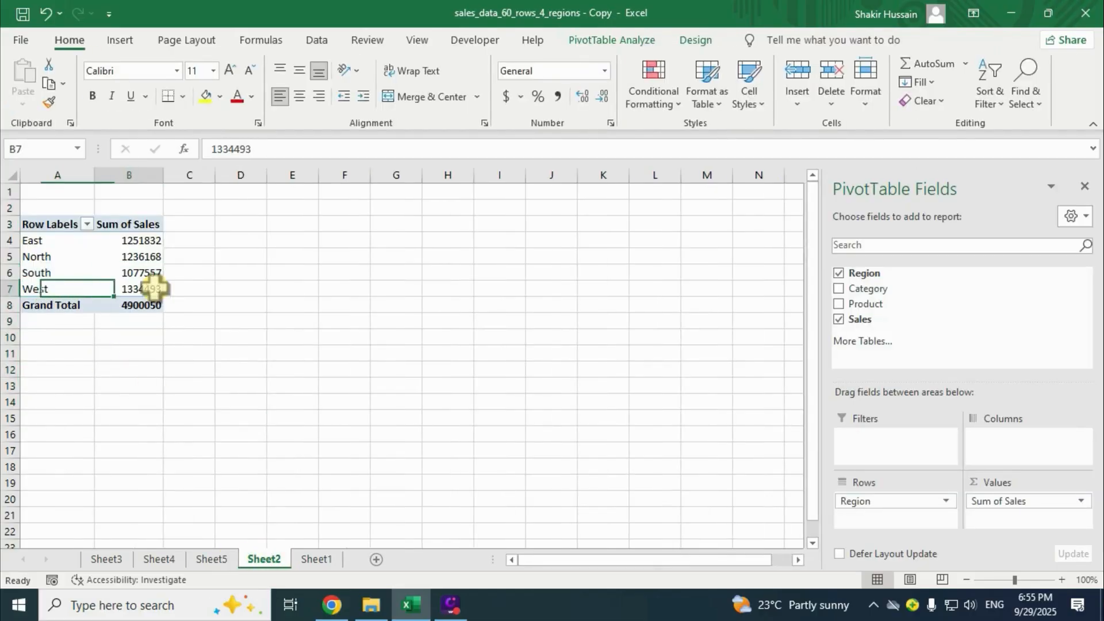
double_click(149, 289)
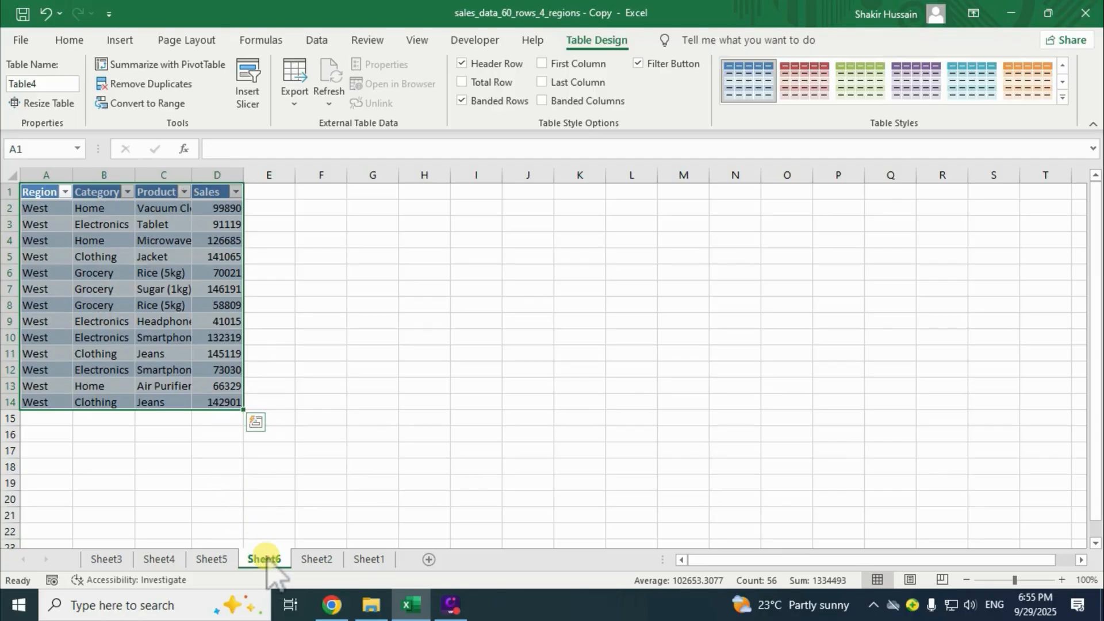
left_click(107, 559)
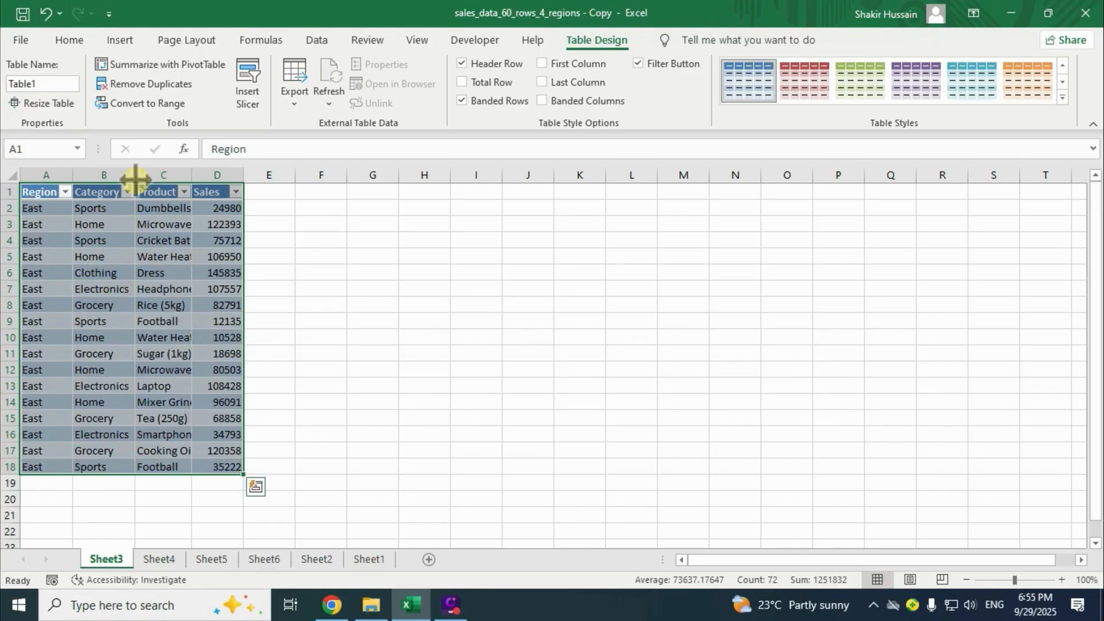
left_click(152, 556)
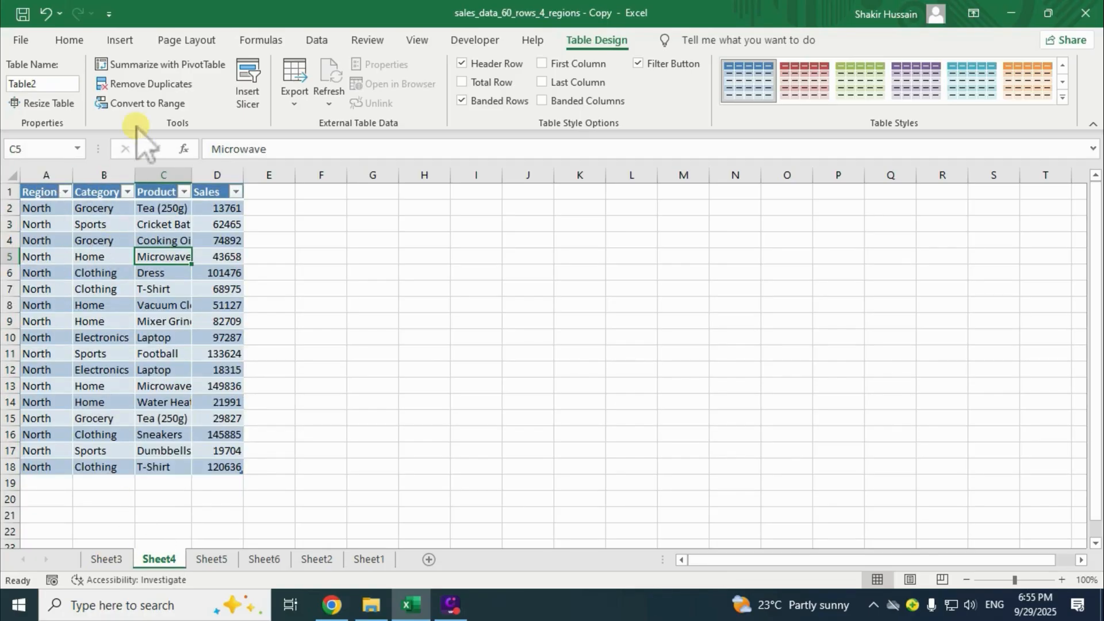
left_click(213, 562)
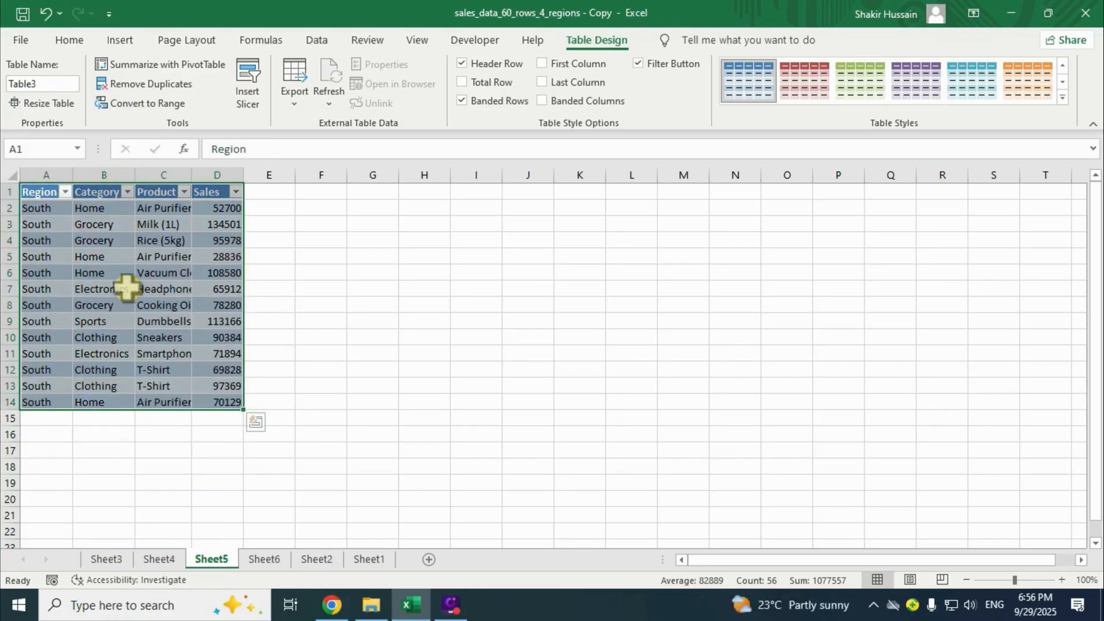
left_click(261, 560)
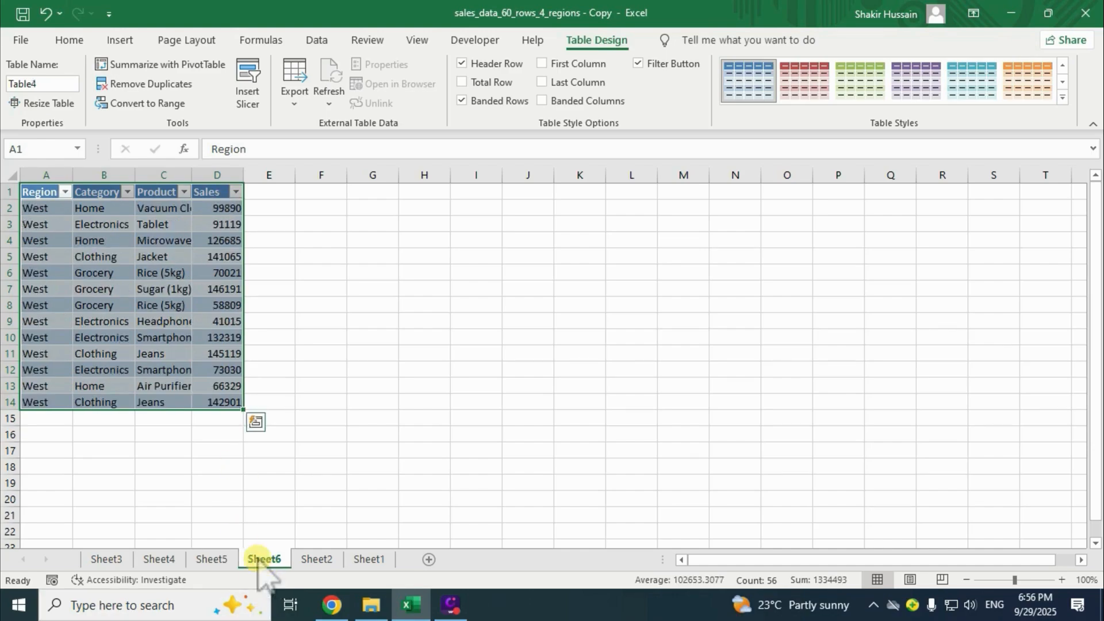